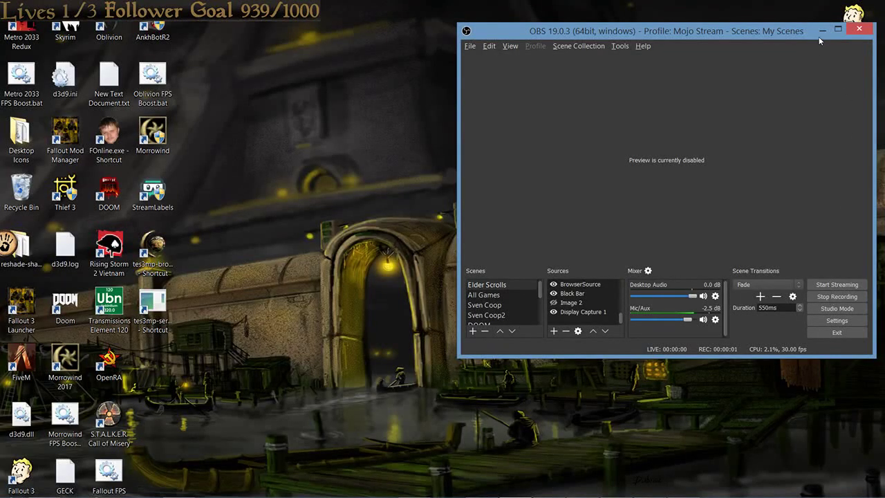
# Step: Minimize the recording window and open the Data Files folder inside D:\Morrowind in File Explorer
pyautogui.click(822, 30)
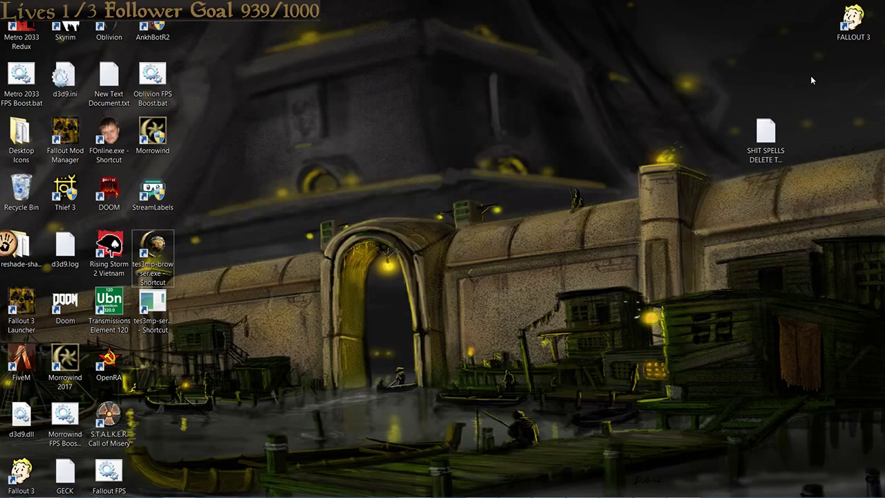
pyautogui.moveTo(258, 492)
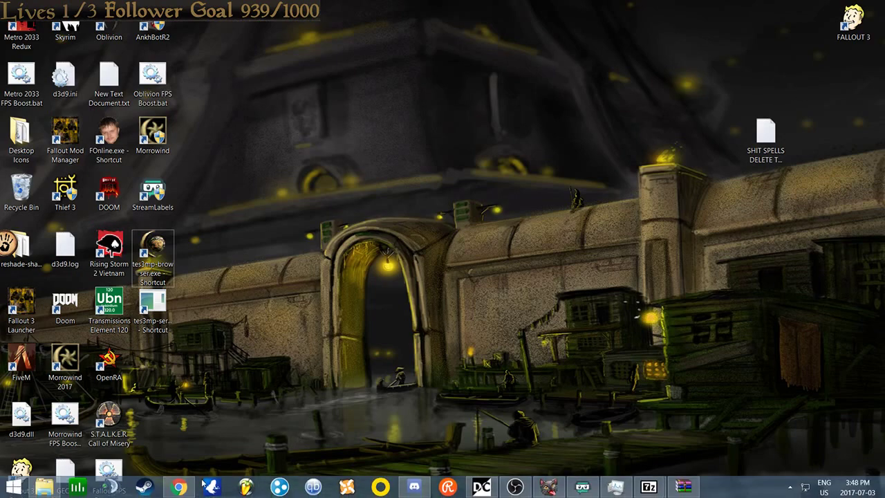
pyautogui.click(52, 491)
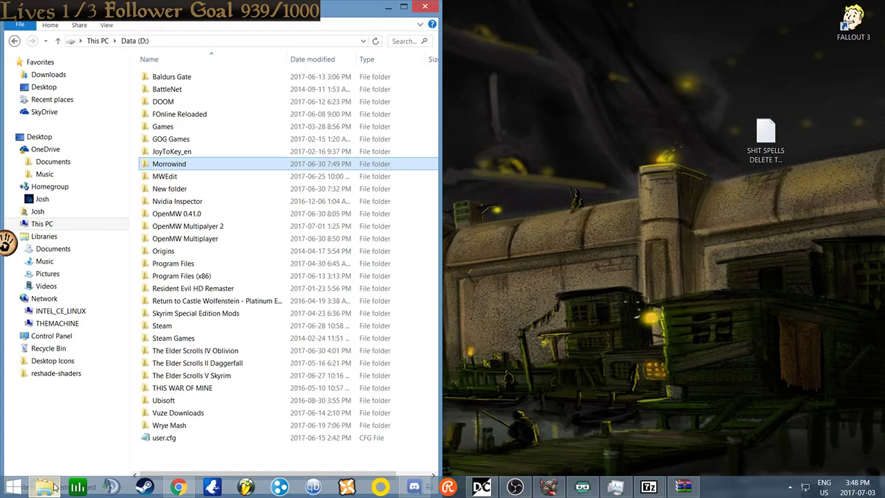
pyautogui.click(250, 163)
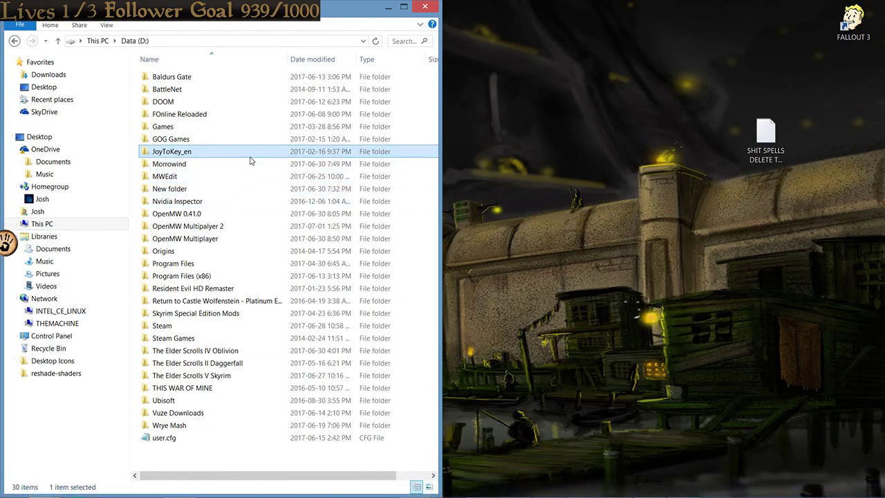
pyautogui.doubleClick(251, 166)
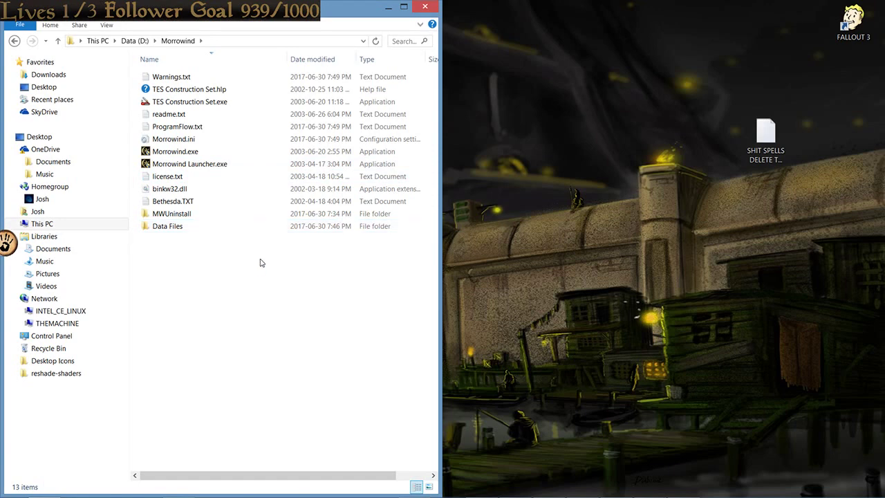
pyautogui.doubleClick(264, 226)
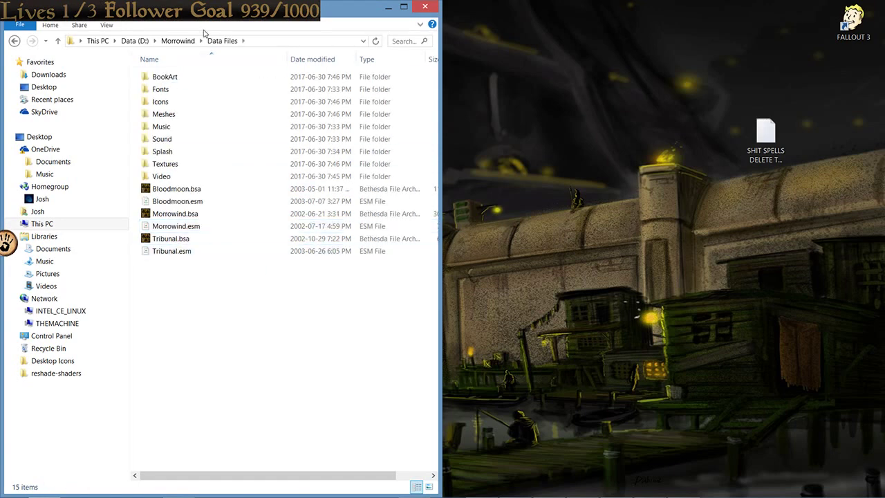
# Step: Revisit Morrowind's Data Files folder, return to the root of drive D, and select the OpenMW 0.41.0 folder
pyautogui.click(12, 42)
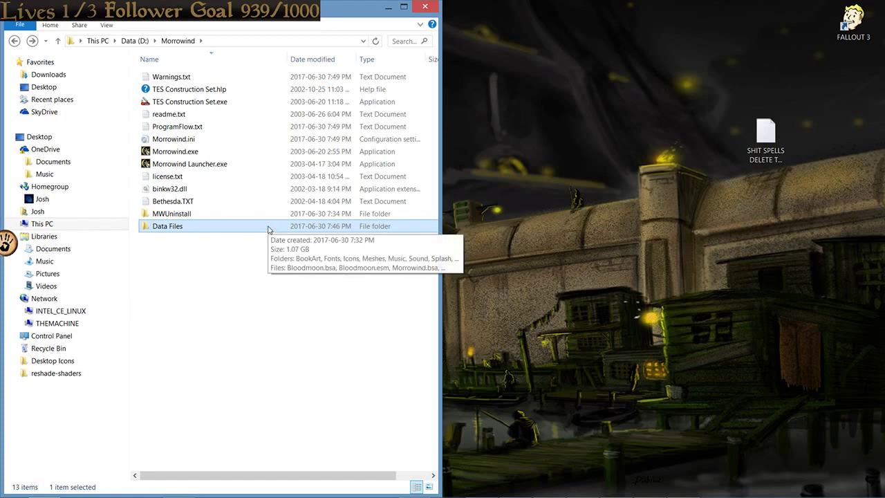
pyautogui.doubleClick(269, 229)
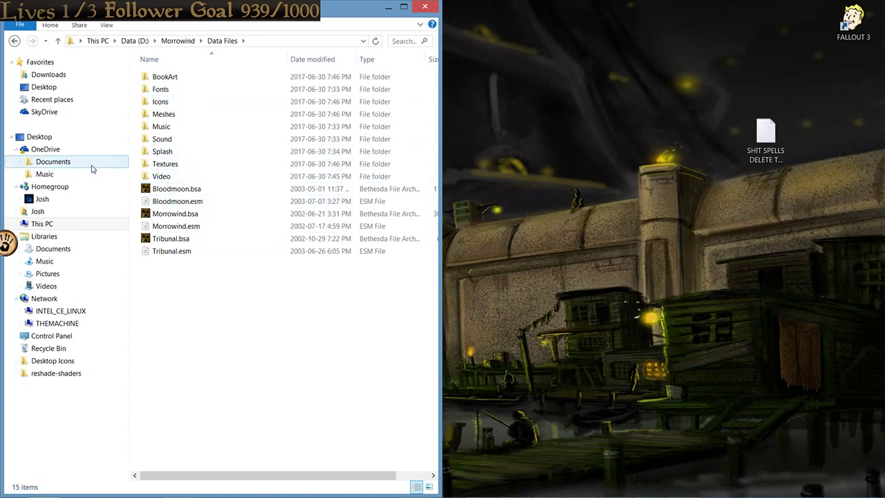
pyautogui.click(14, 39)
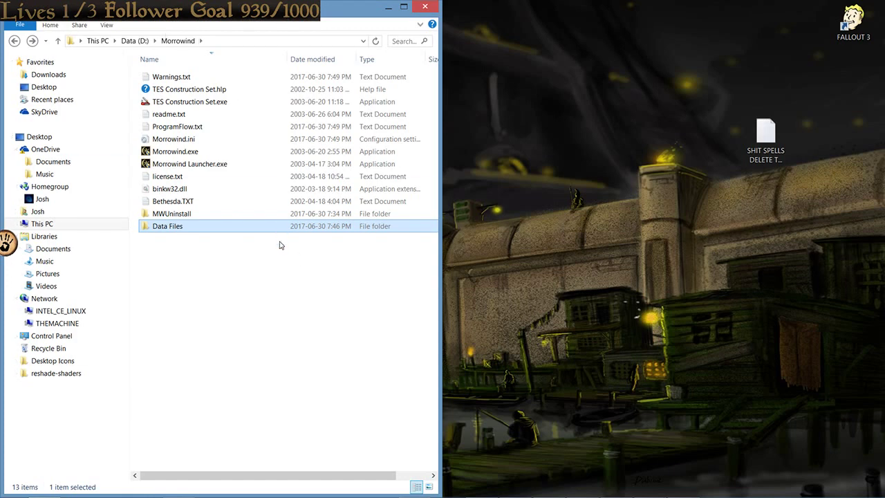
pyautogui.click(13, 42)
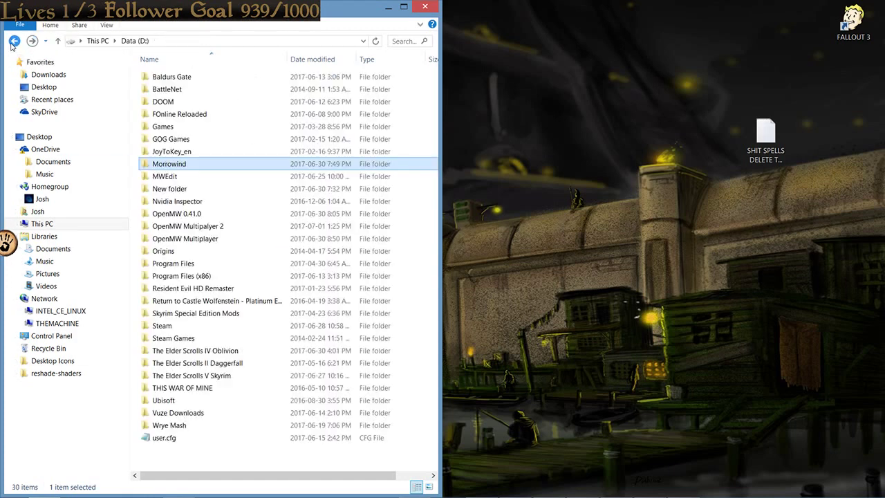
pyautogui.click(342, 219)
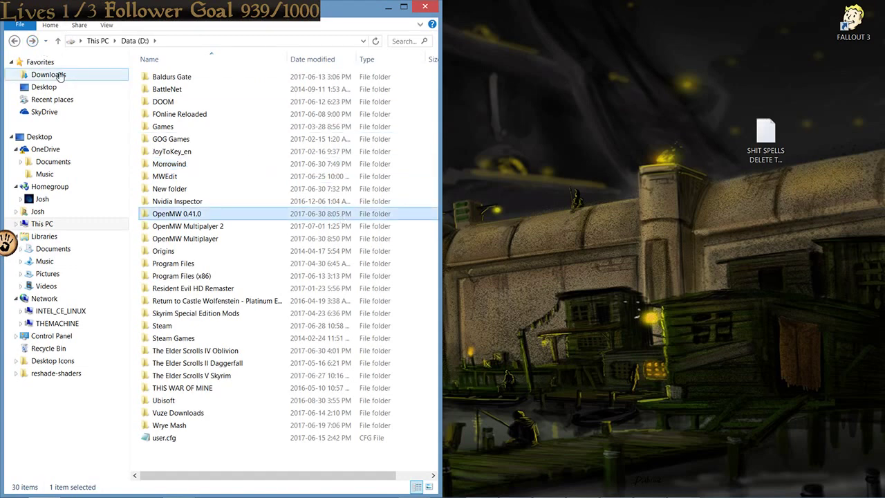
# Step: Switch to Chrome with its window maximized and go through OpenMW's downloads page to the GitHub OpenMW Download Page
pyautogui.moveTo(216, 489)
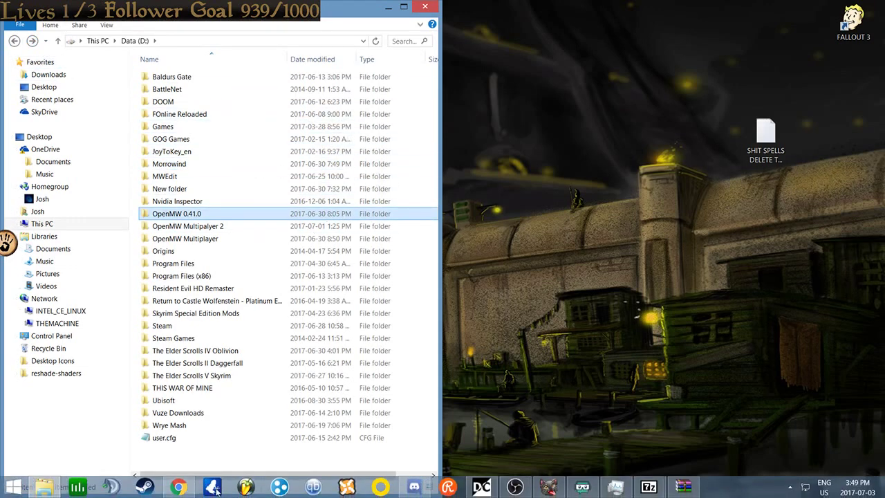
pyautogui.click(178, 487)
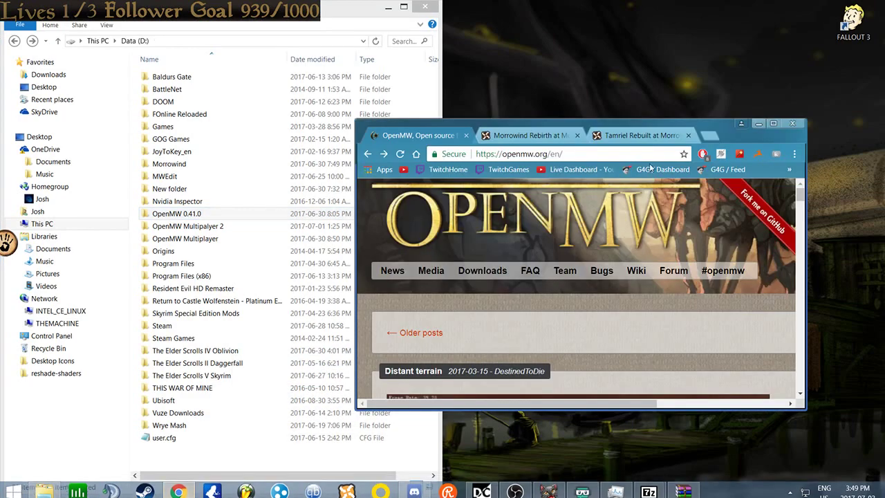
pyautogui.doubleClick(630, 125)
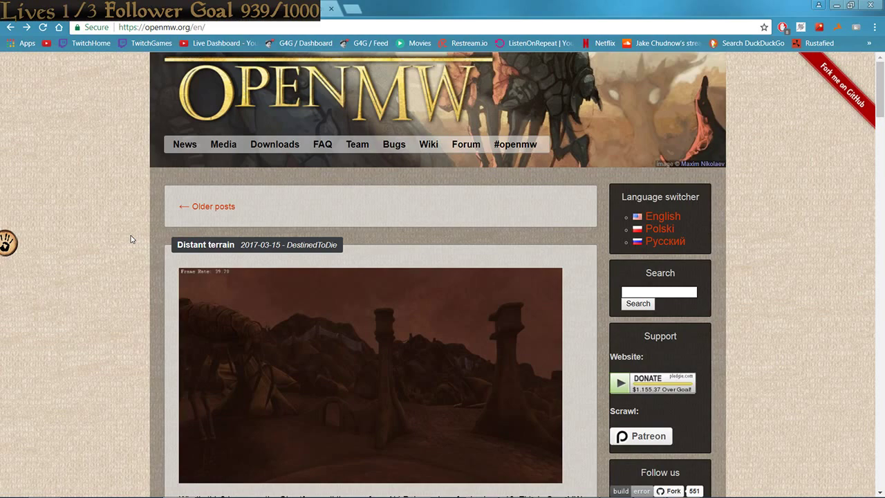
pyautogui.click(265, 147)
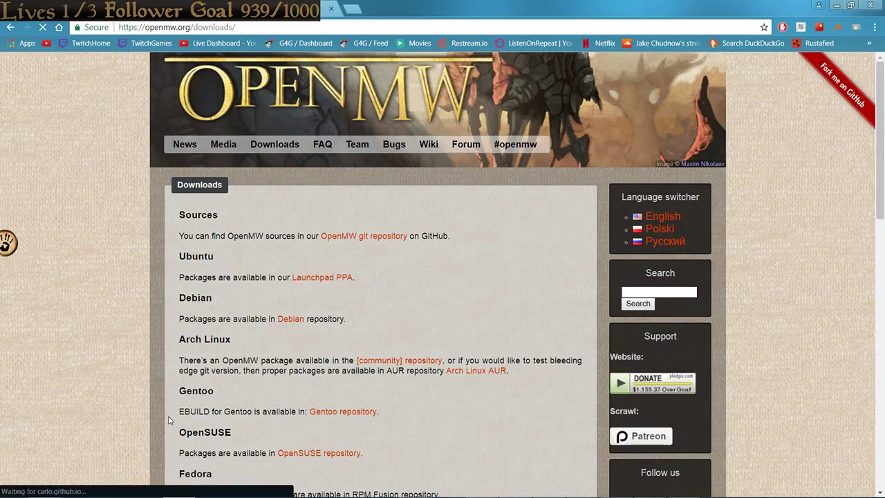
pyautogui.scroll(-3, 254, 295)
pyautogui.scroll(1, 350, 396)
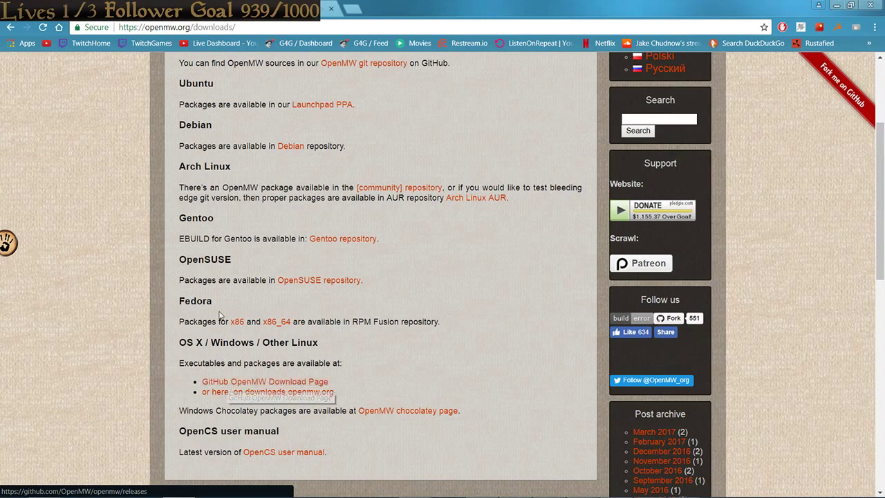
pyautogui.click(265, 385)
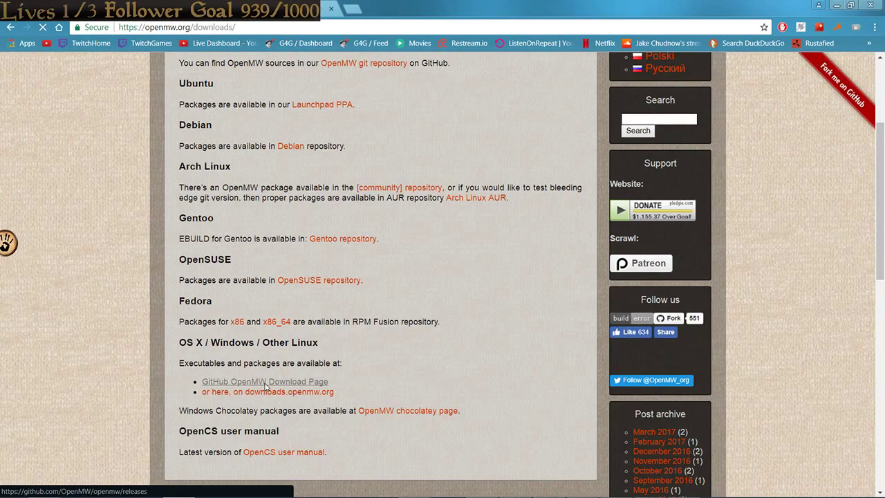
# Step: Locate the OpenMW-0.41.0-win64.exe installer in the release's download list
pyautogui.scroll(-3, 237, 248)
pyautogui.scroll(-4, 237, 248)
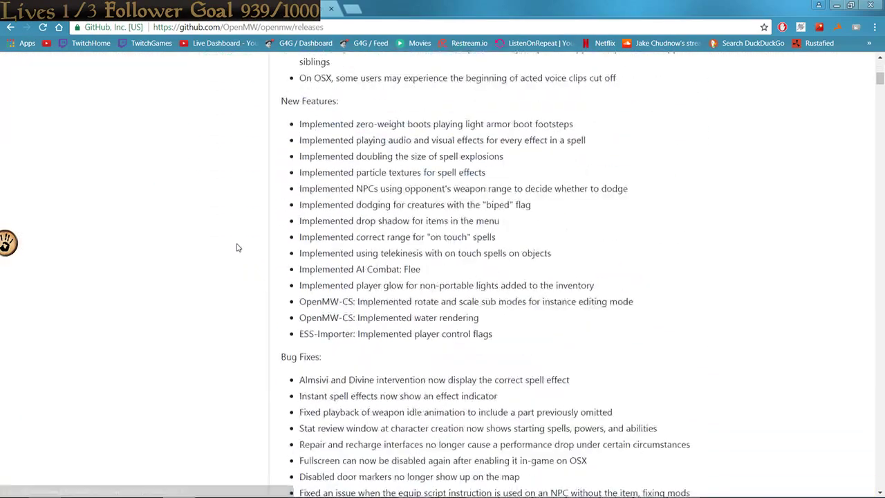
pyautogui.scroll(4, 237, 248)
pyautogui.scroll(-20, 263, 213)
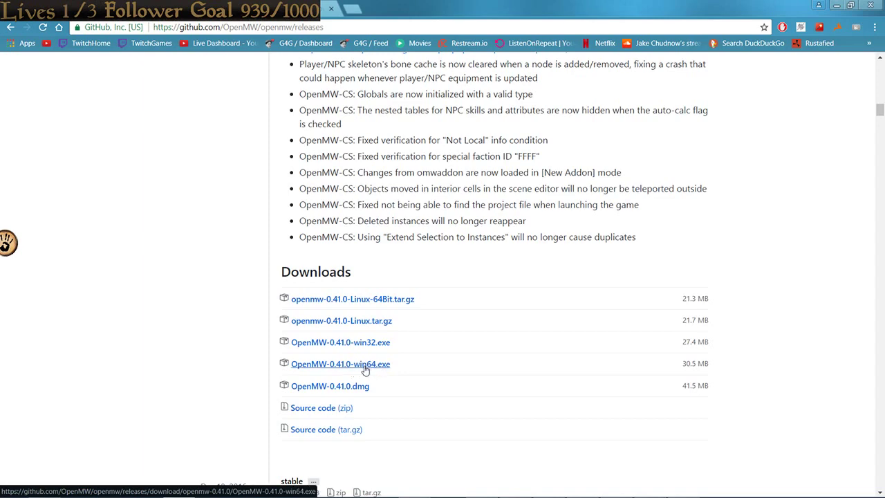
# Step: Move the browser window out of the way and open the OpenMW 0.41.0 folder on drive D in File Explorer
pyautogui.moveTo(532, 5); pyautogui.dragTo(612, 384)
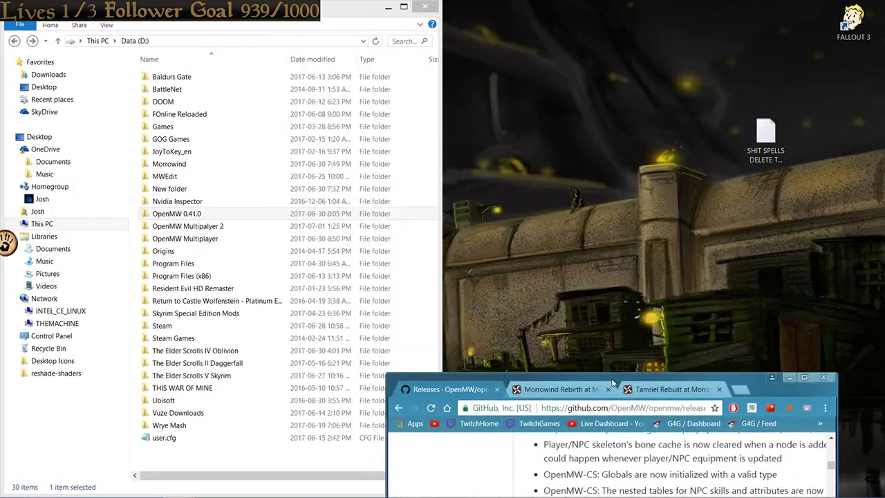
pyautogui.click(243, 238)
pyautogui.click(197, 214)
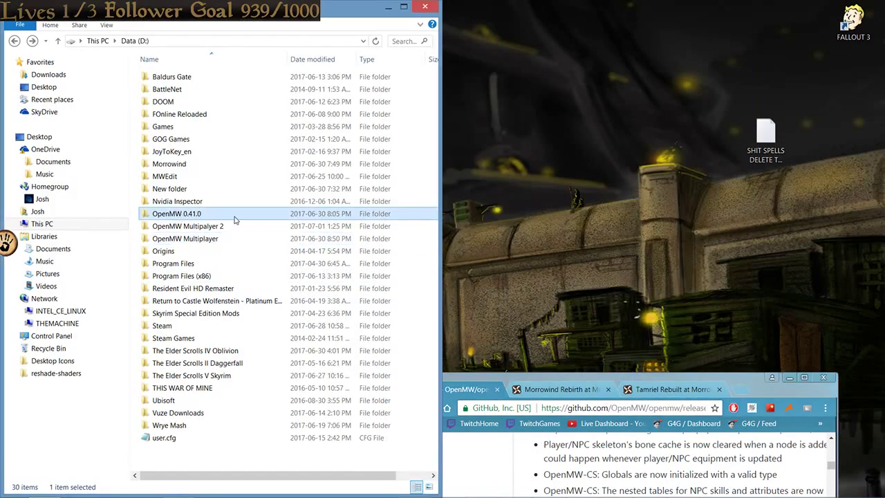
pyautogui.doubleClick(238, 215)
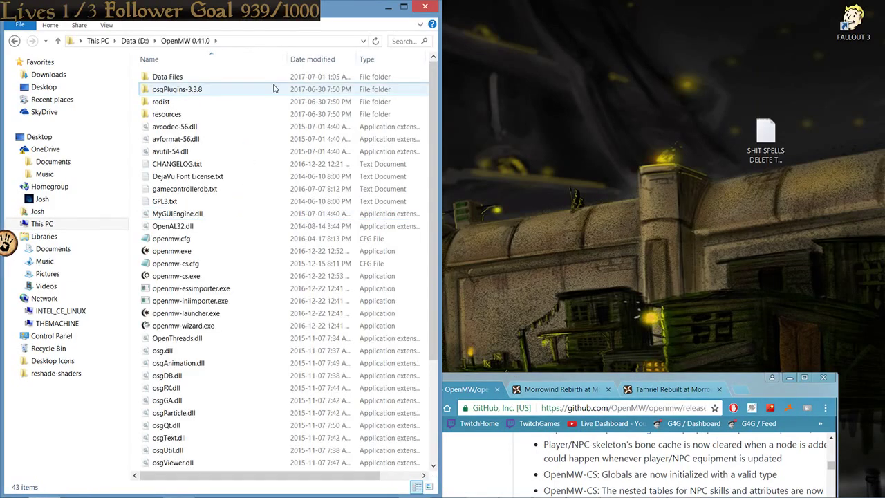
# Step: Look through the OpenMW 0.41.0 folder's files and its Data Files subfolder, then return to the OpenMW folder
pyautogui.scroll(-4, 346, 207)
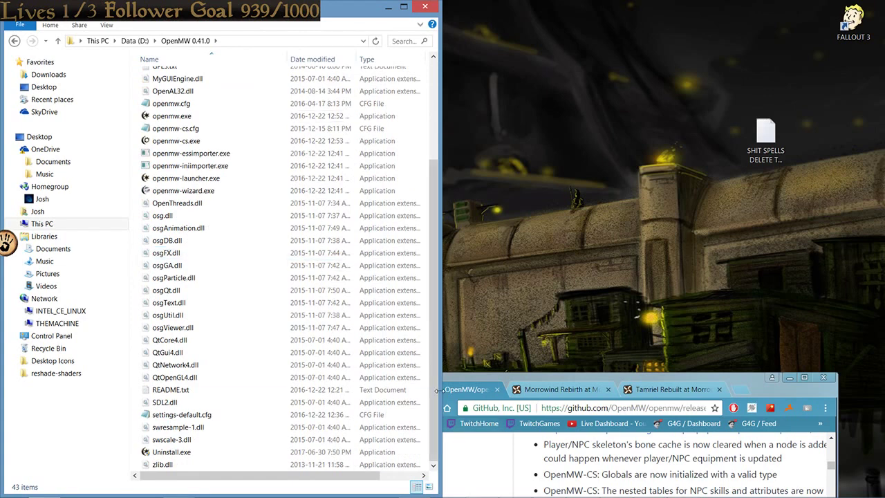
pyautogui.moveTo(431, 388); pyautogui.dragTo(446, 271)
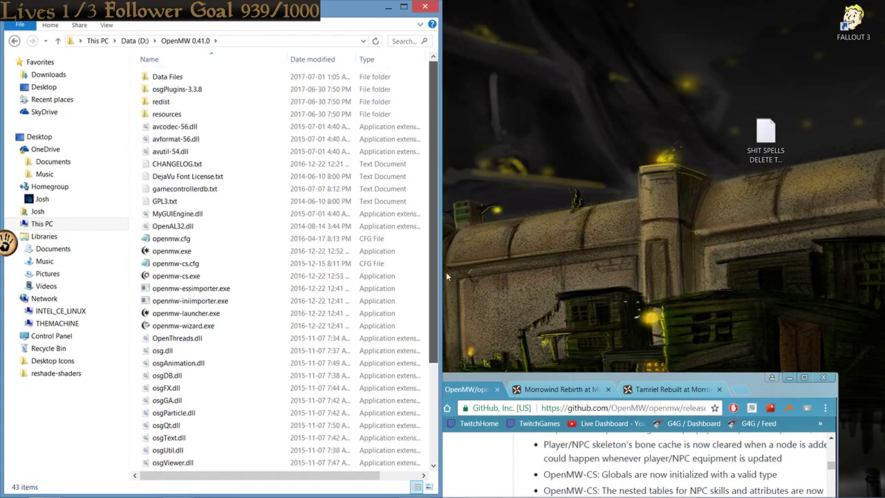
pyautogui.doubleClick(177, 79)
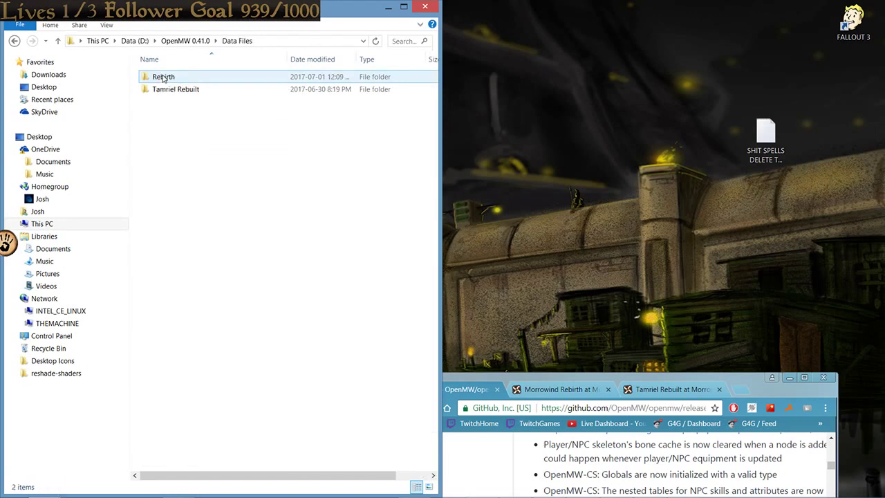
pyautogui.click(14, 40)
# Step: Launch openmw-wizard.exe from the OpenMW 0.41.0 folder
pyautogui.click(241, 188)
pyautogui.scroll(-2, 242, 236)
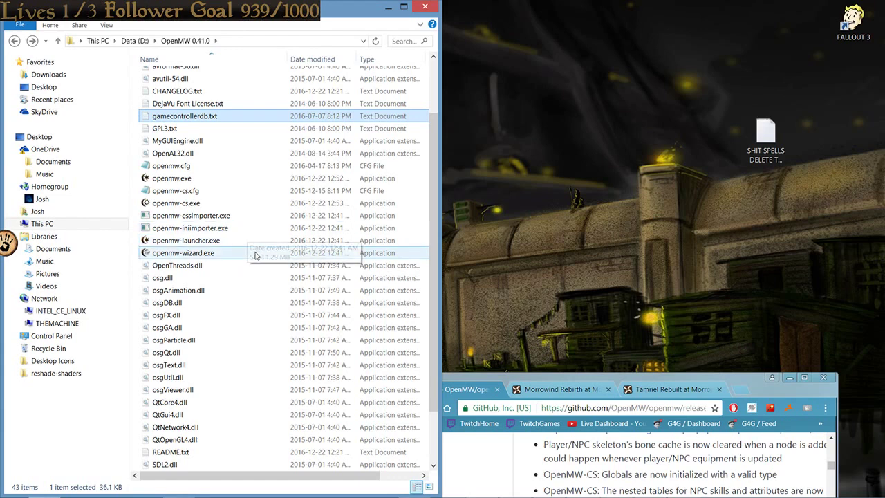
pyautogui.doubleClick(230, 254)
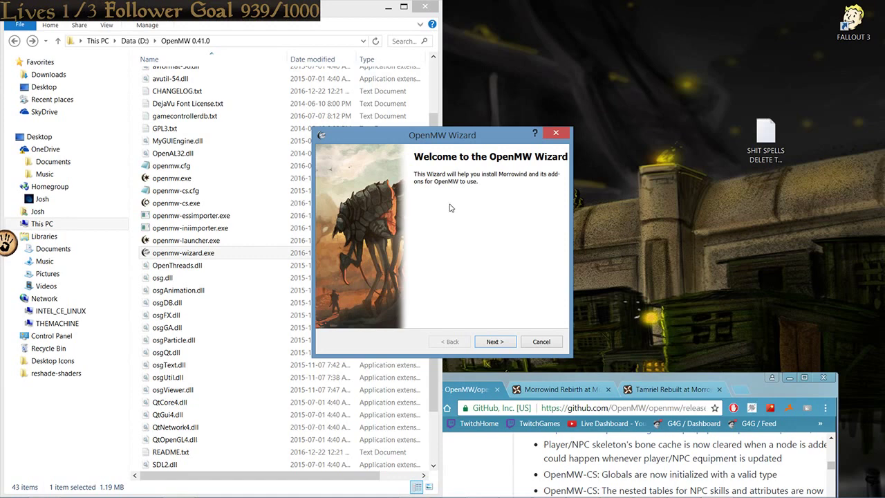
# Step: Advance the wizard with the existing Morrowind installation method and select the D:\Morrowind installation
pyautogui.click(492, 341)
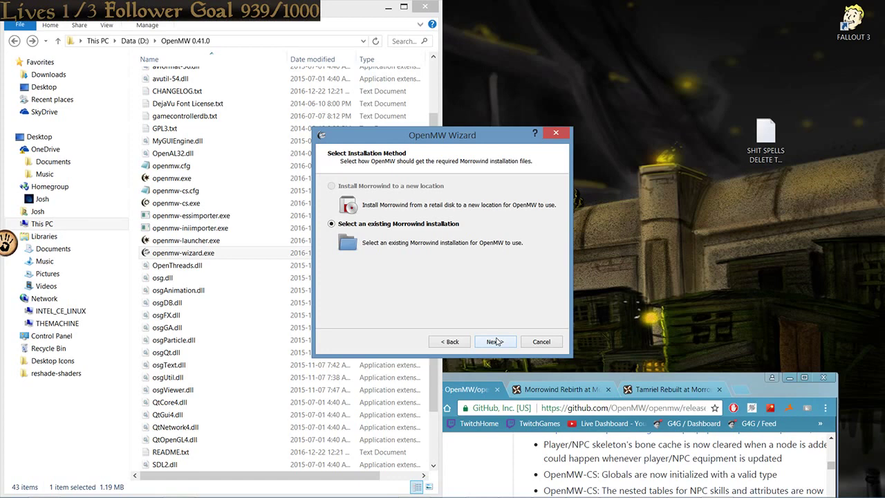
pyautogui.click(497, 341)
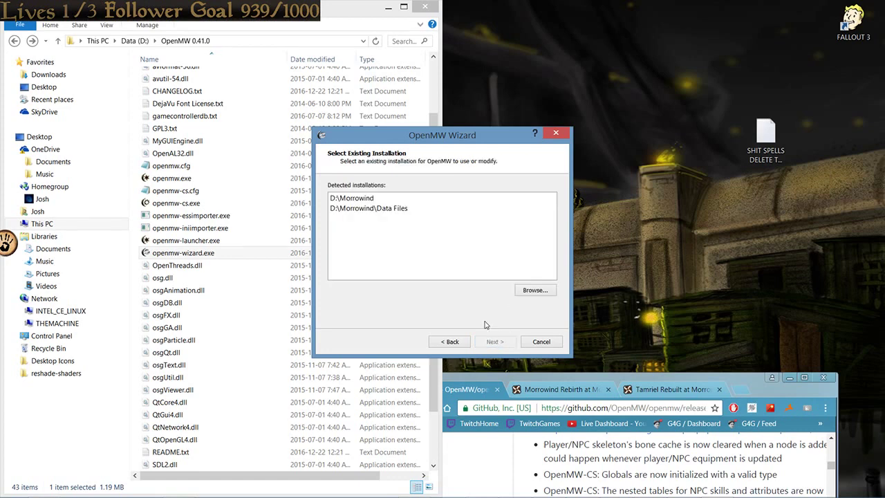
pyautogui.click(408, 199)
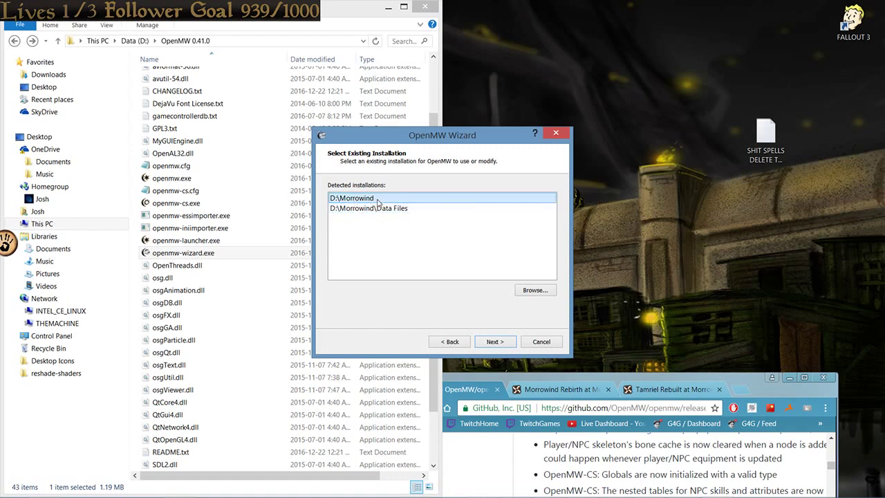
# Step: Browse for an existing installation and choose Morrowind.esm in D:\Morrowind\Data Files as the master file
pyautogui.click(550, 293)
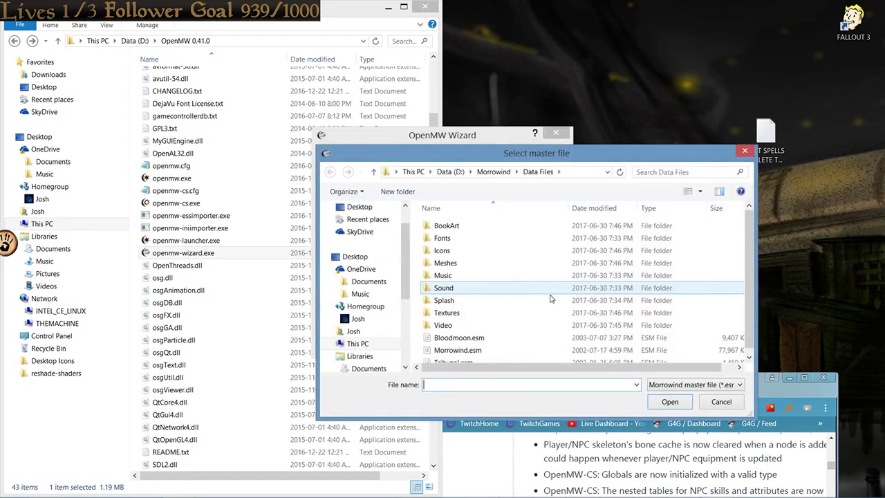
pyautogui.click(488, 172)
pyautogui.click(445, 174)
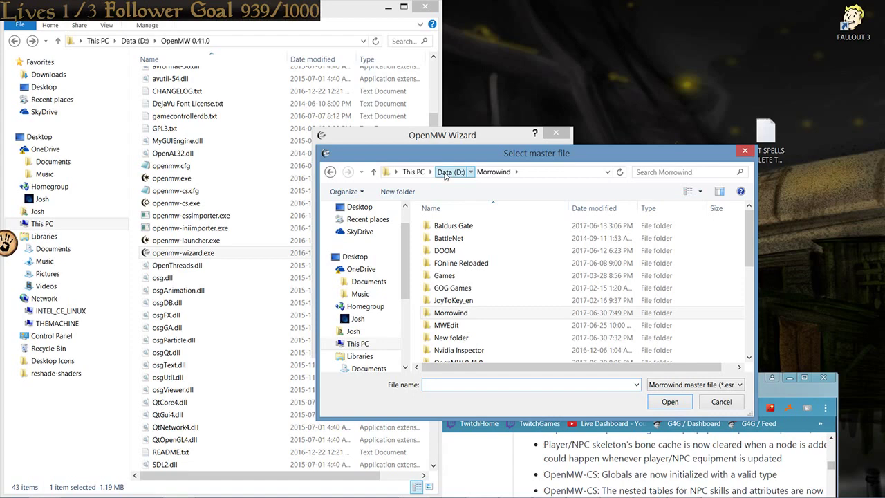
pyautogui.click(481, 314)
pyautogui.scroll(-1, 477, 291)
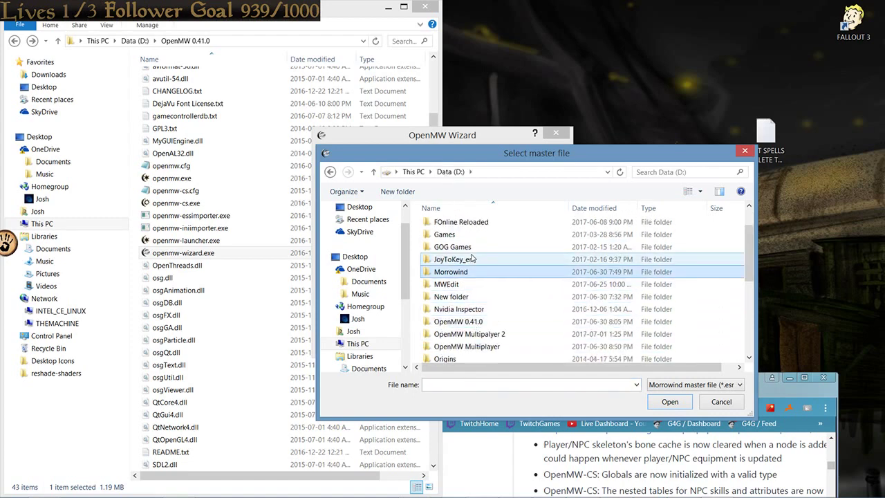
pyautogui.scroll(1, 473, 269)
pyautogui.scroll(-2, 471, 290)
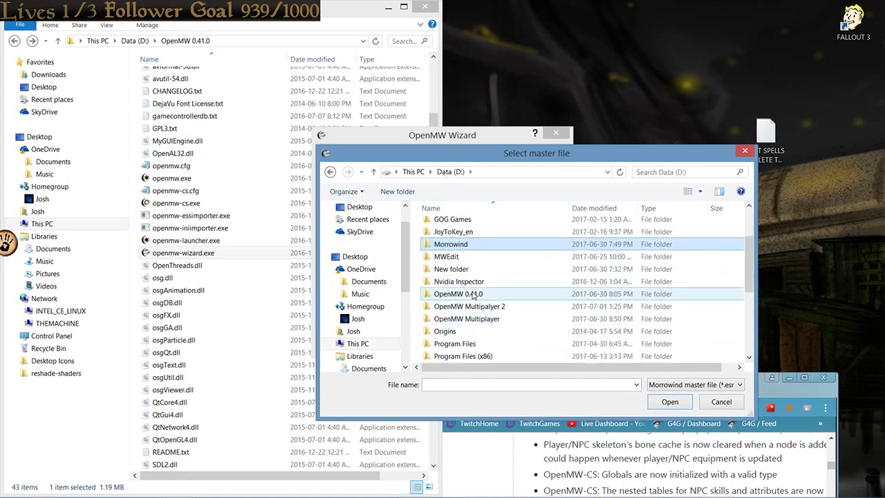
pyautogui.doubleClick(469, 249)
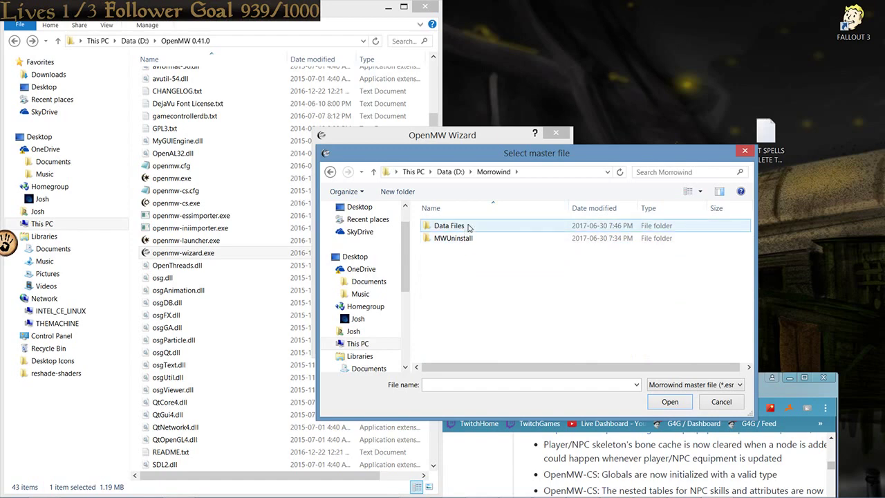
pyautogui.doubleClick(468, 227)
pyautogui.scroll(-1, 494, 332)
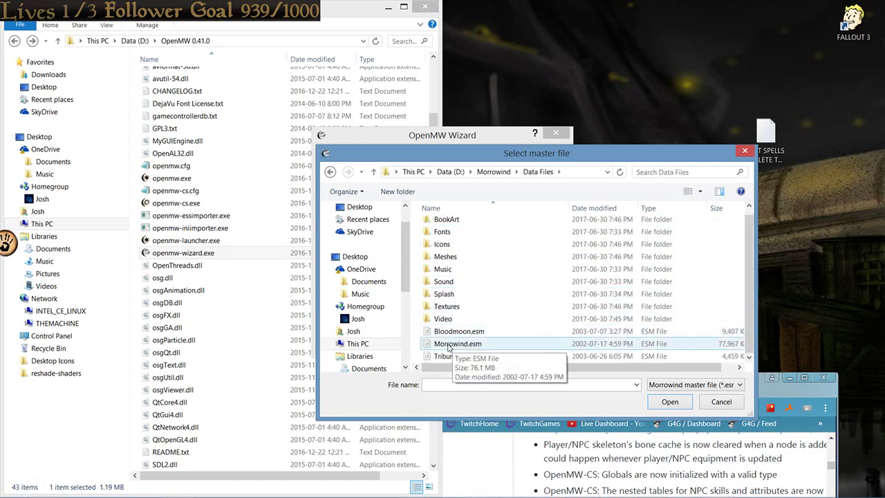
pyautogui.click(489, 344)
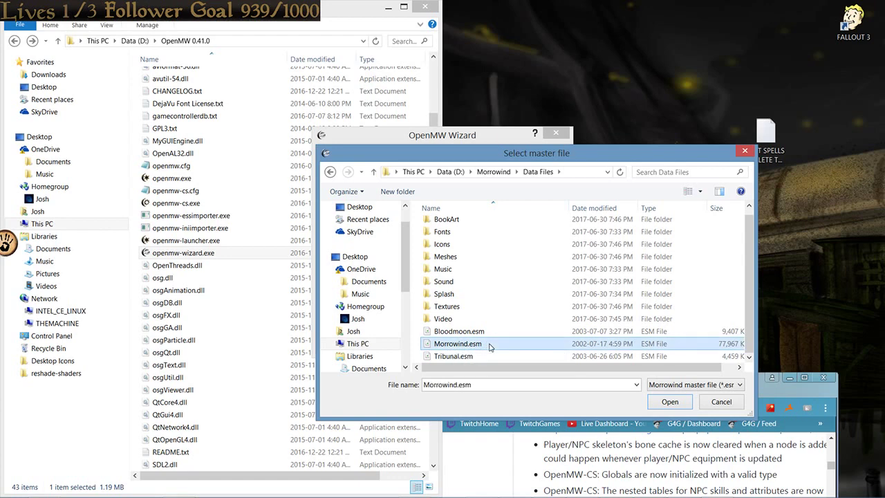
pyautogui.click(669, 403)
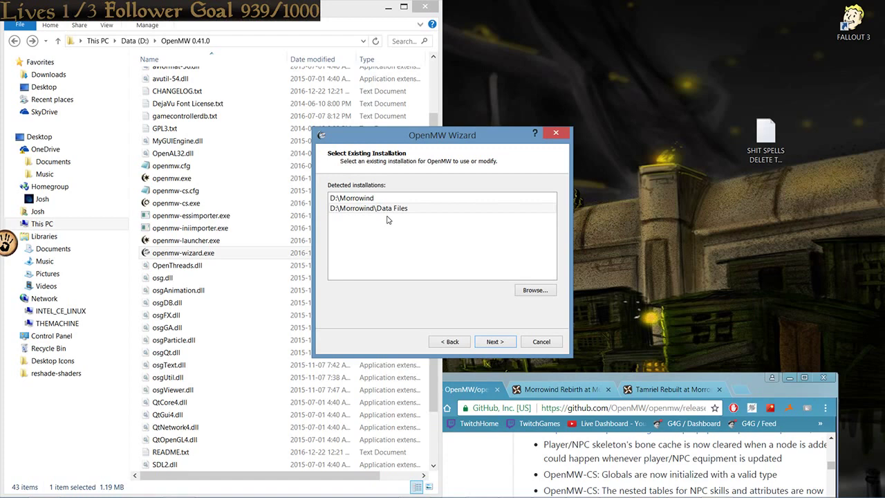
# Step: Choose the D:\Morrowind\Data Files installation with English as its language, and quit the wizard at the import settings page
pyautogui.click(391, 211)
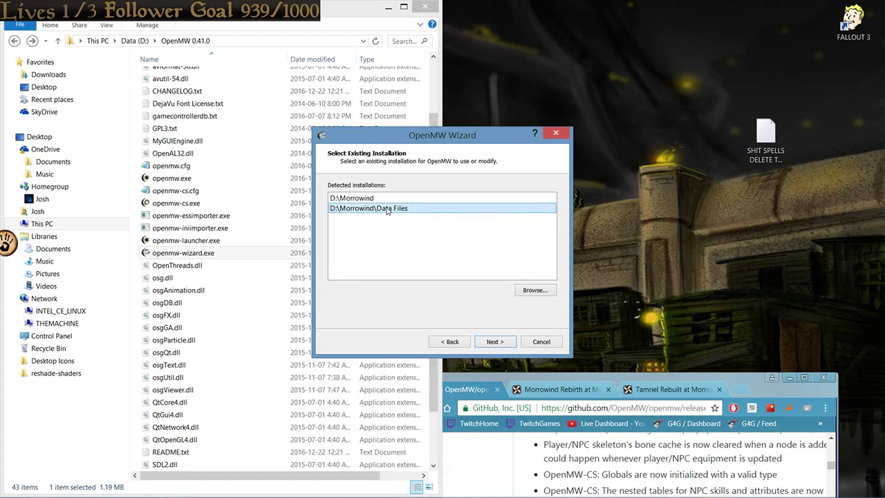
pyautogui.click(484, 344)
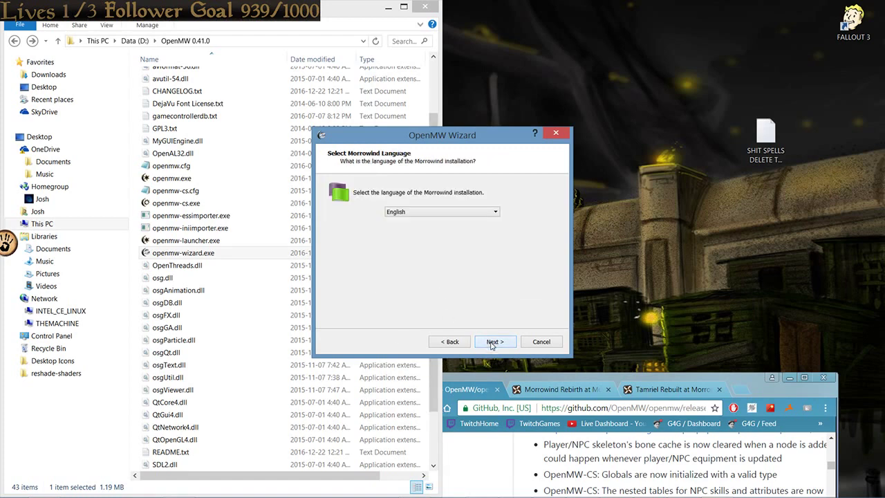
pyautogui.click(493, 344)
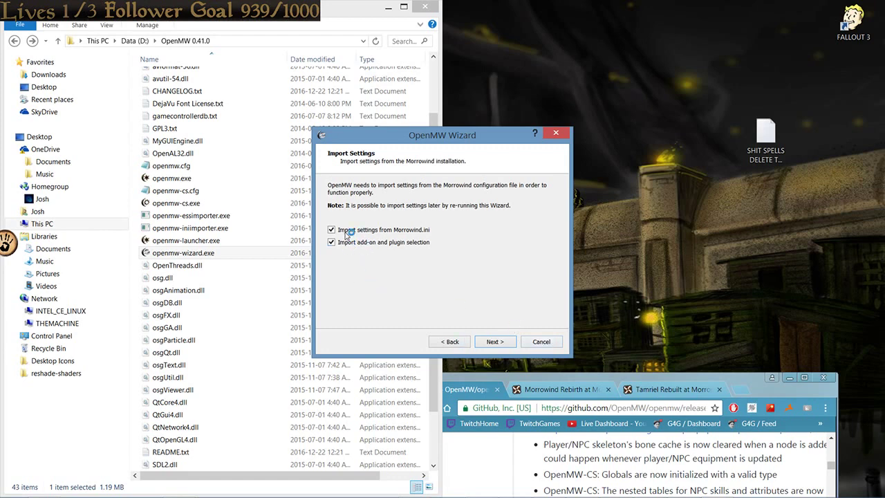
pyautogui.click(539, 341)
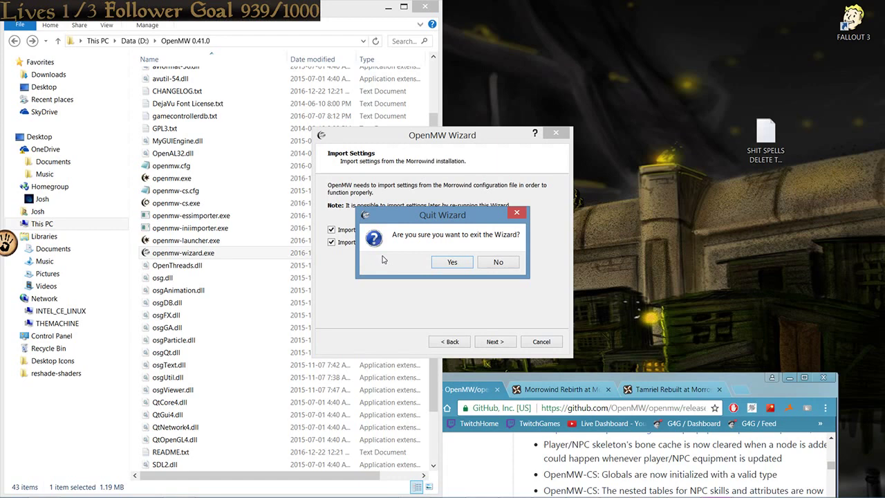
pyautogui.click(400, 259)
# Step: Create a new folder in the OpenMW 0.41.0 folder and try to name it Data Files, declining the folder merge
pyautogui.scroll(2, 253, 166)
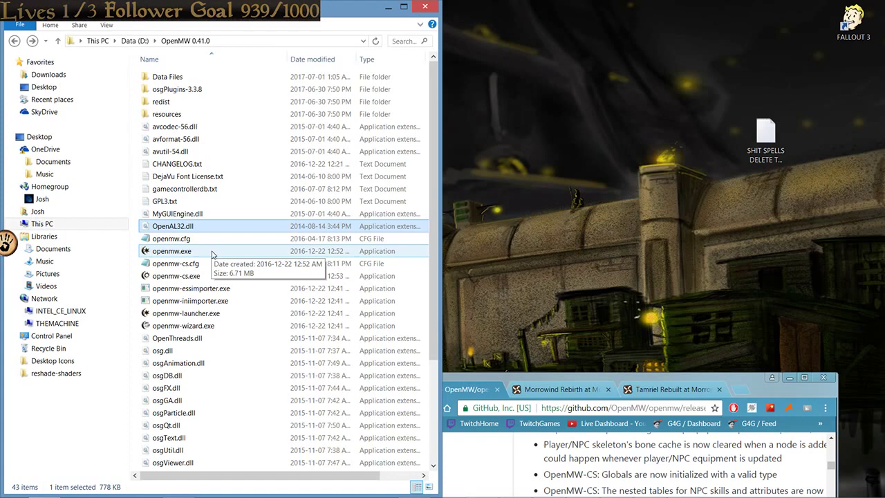
pyautogui.click(137, 81)
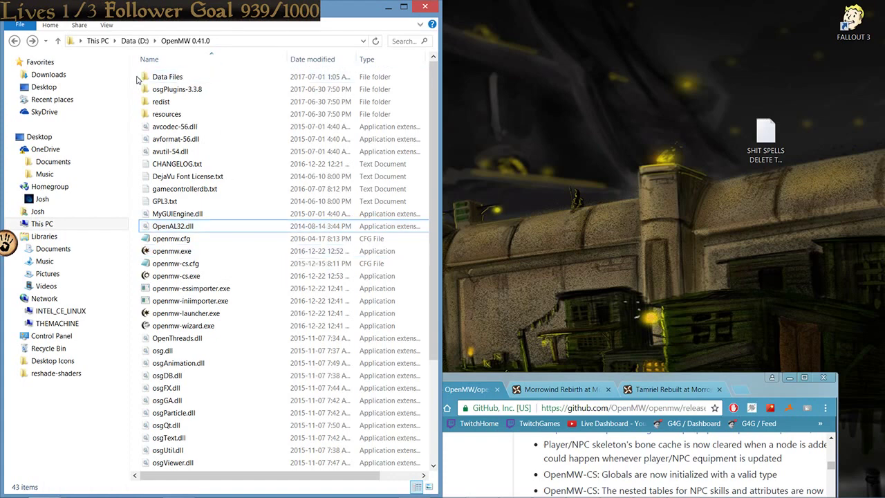
pyautogui.rightClick(137, 97)
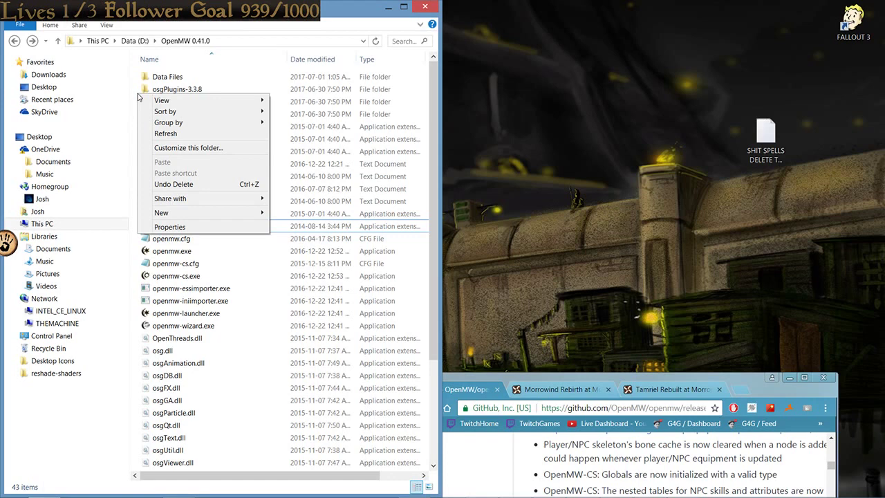
pyautogui.rightClick(136, 233)
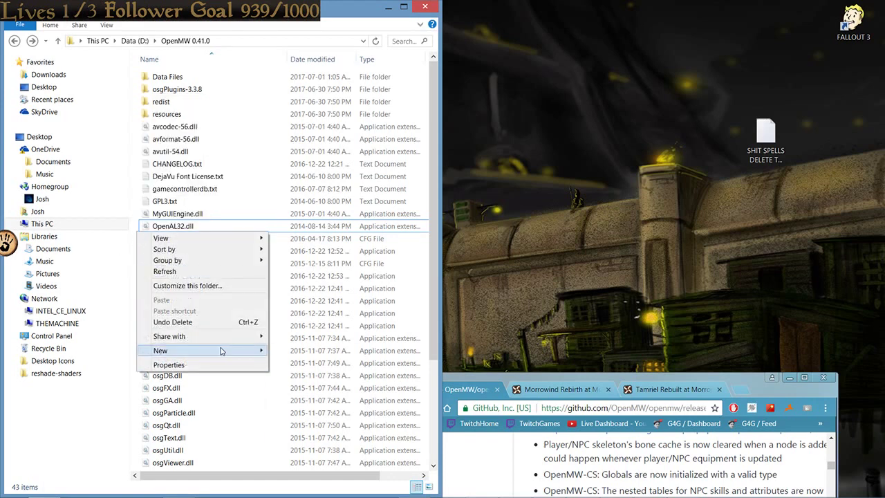
pyautogui.moveTo(222, 351)
pyautogui.click(309, 353)
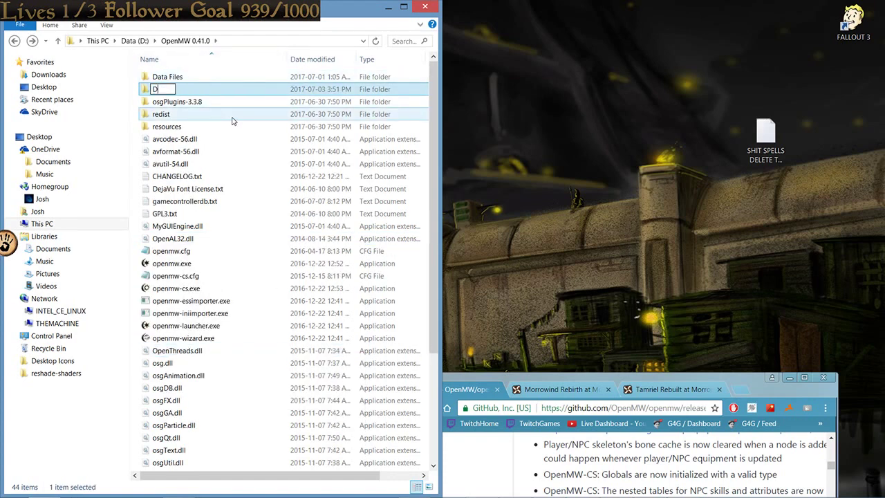
pyautogui.write('ata Files')
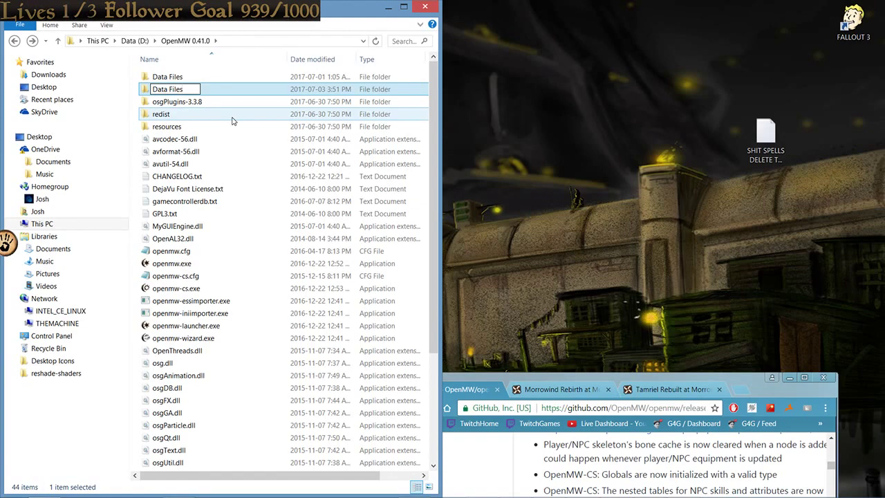
pyautogui.press('Return')
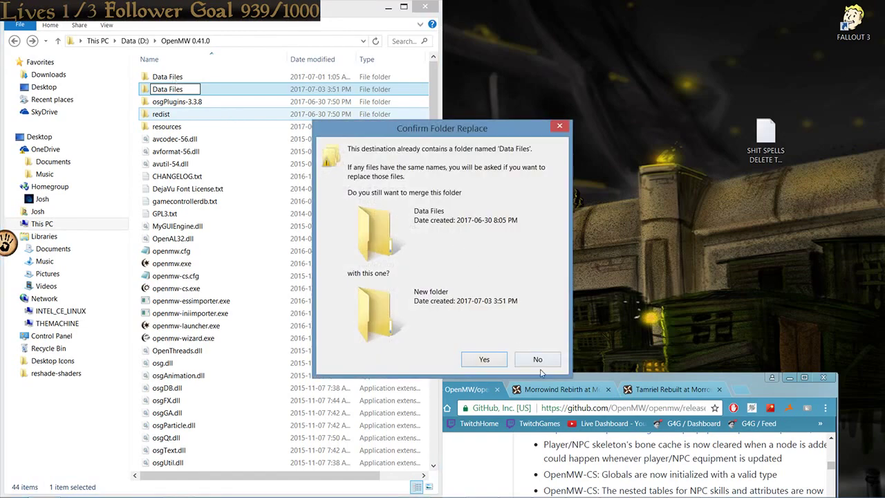
pyautogui.click(538, 359)
pyautogui.click(169, 126)
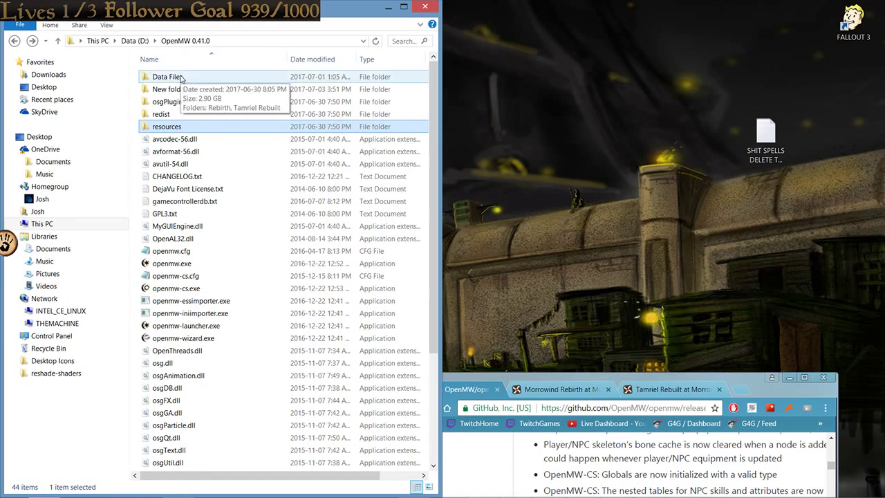
# Step: Open the Data Files folder and view the contents of its Rebirth mod folder
pyautogui.doubleClick(181, 78)
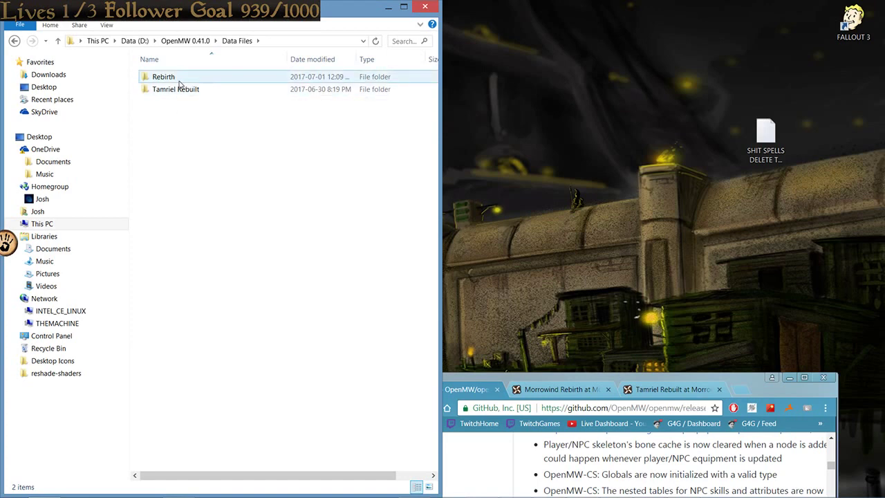
pyautogui.moveTo(178, 83)
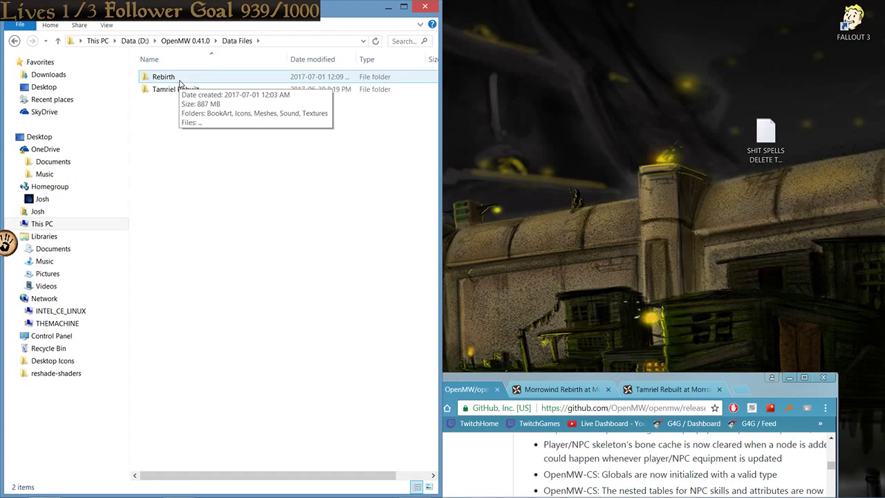
pyautogui.rightClick(218, 134)
pyautogui.moveTo(310, 250)
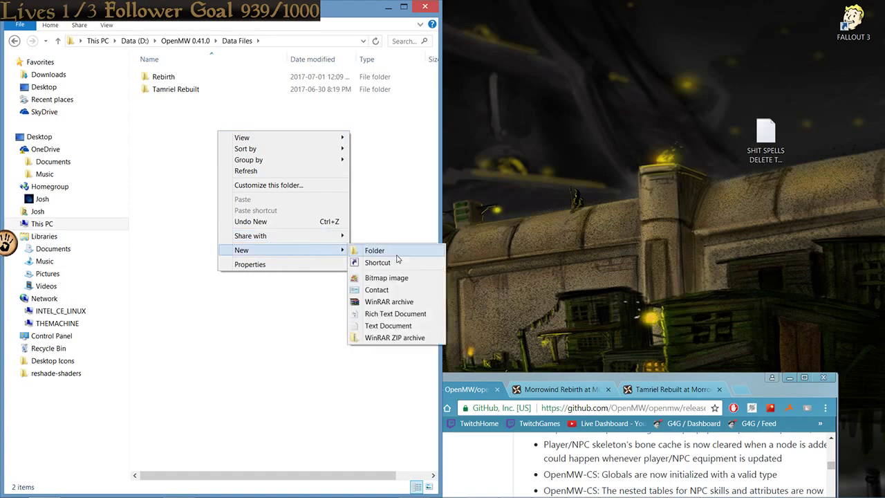
pyautogui.click(207, 118)
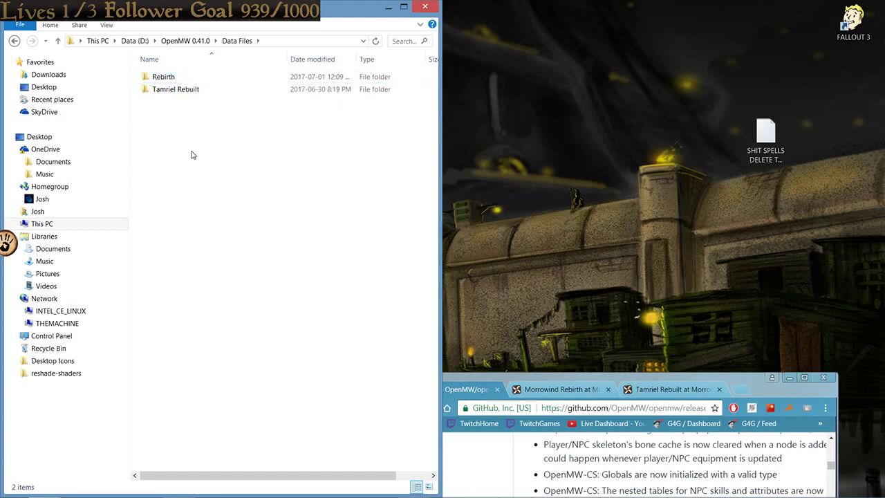
pyautogui.doubleClick(195, 83)
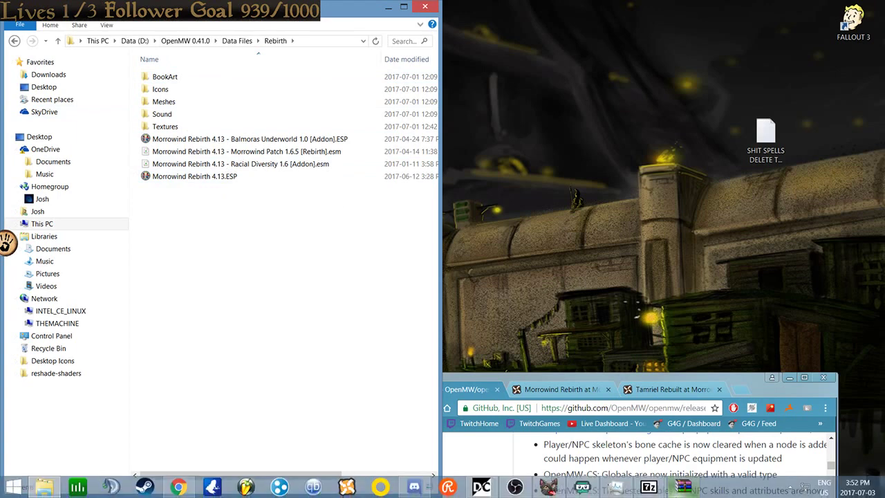
# Step: Switch to the maximized browser and look over the Morrowind Rebirth mod page on Nexus Mods
pyautogui.doubleClick(592, 380)
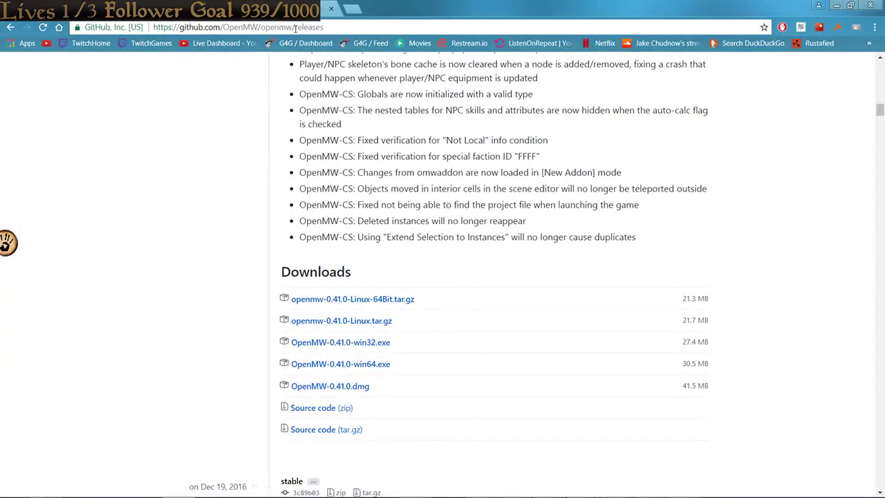
pyautogui.hotkey('ctrl', 'Tab')
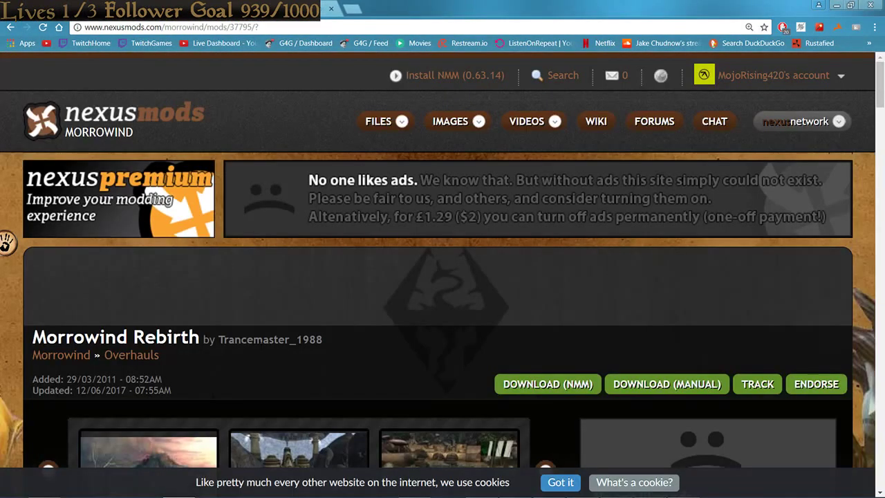
pyautogui.scroll(-2, 41, 236)
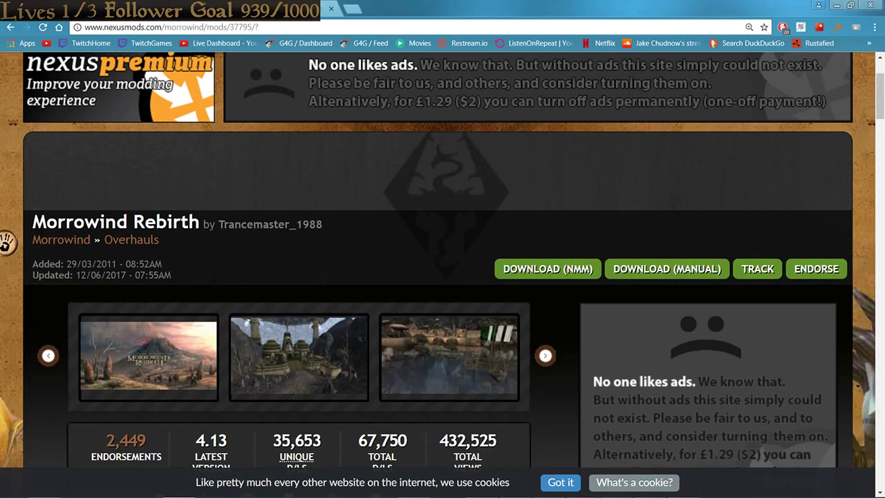
pyautogui.scroll(2, 4, 150)
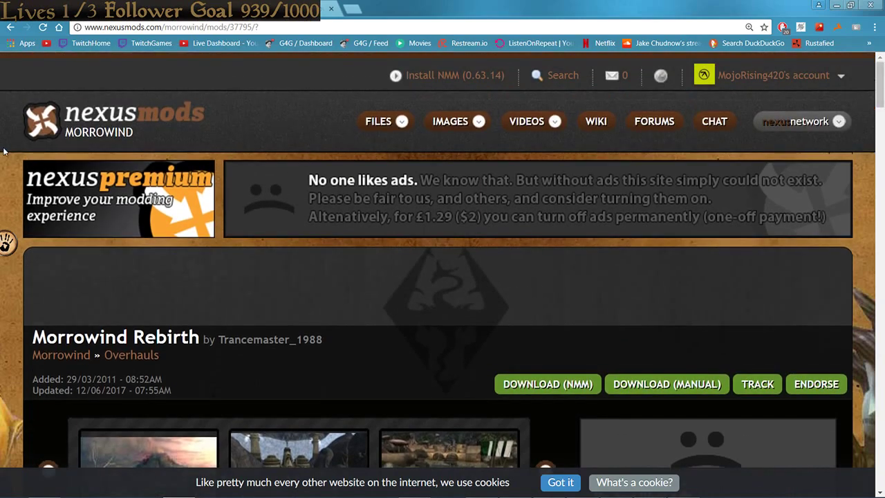
pyautogui.scroll(-5, 2, 254)
pyautogui.scroll(-3, 114, 144)
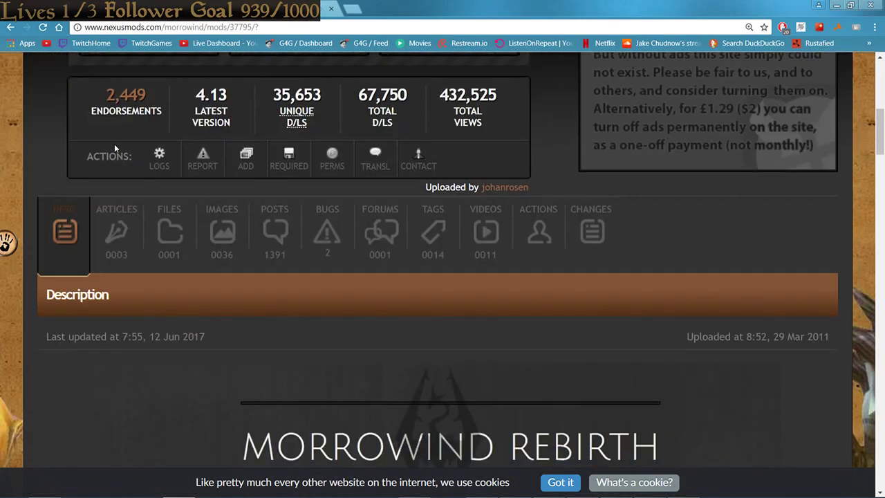
# Step: Check the Morrowind Rebirth main files and read the introduction in the mod's description
pyautogui.click(183, 235)
pyautogui.scroll(-5, 103, 127)
pyautogui.scroll(3, 104, 127)
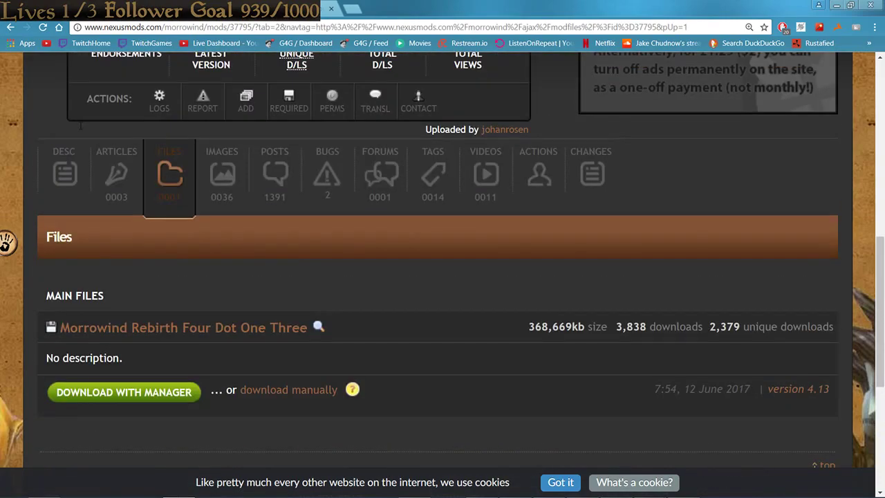
pyautogui.click(52, 173)
pyautogui.scroll(-4, 4, 163)
pyautogui.scroll(-3, 3, 163)
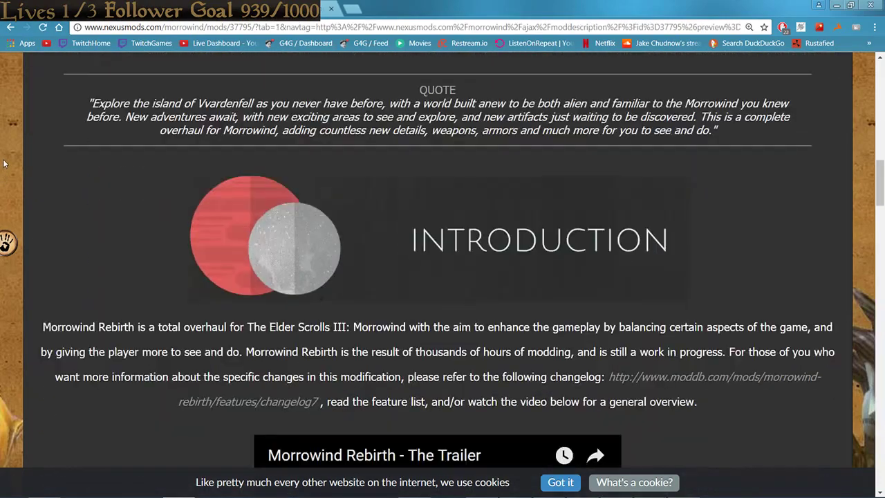
pyautogui.scroll(10, 23, 178)
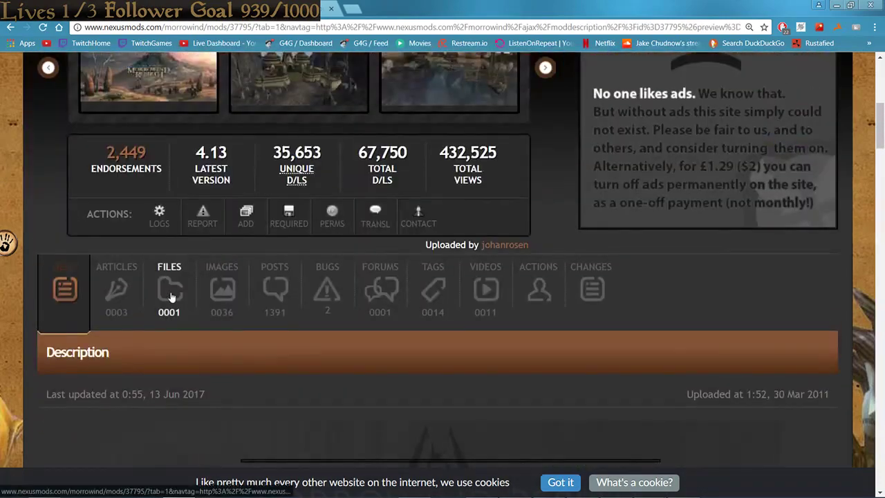
# Step: Return to the mod's file list to locate the manual download, and minimize the browser to get back to the Rebirth folder
pyautogui.click(169, 294)
pyautogui.scroll(-3, 207, 311)
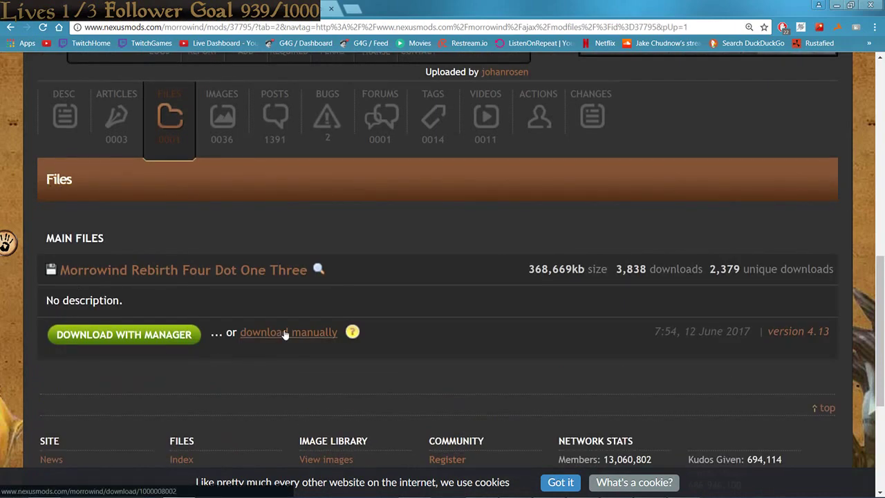
pyautogui.click(836, 8)
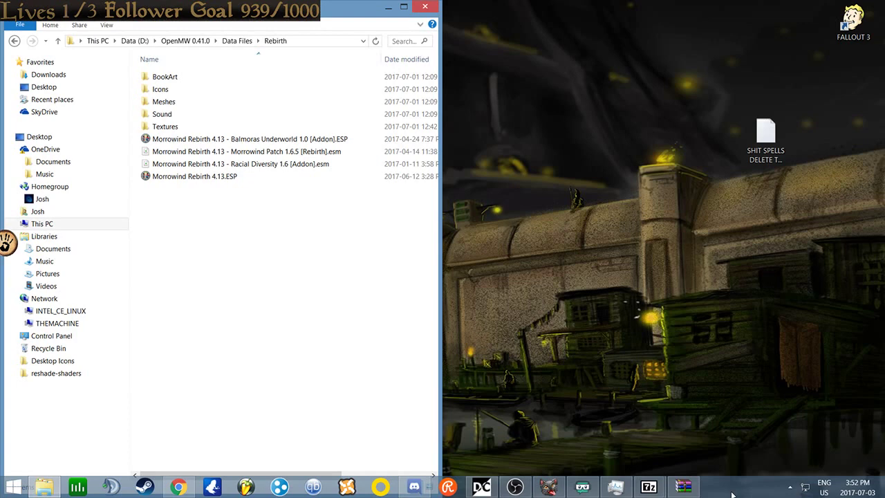
# Step: Bring up the Morrowind Rebirth archive in WinRAR beside the Rebirth folder and open its Morrowind Rebirth v 4.13 folder
pyautogui.moveTo(683, 488)
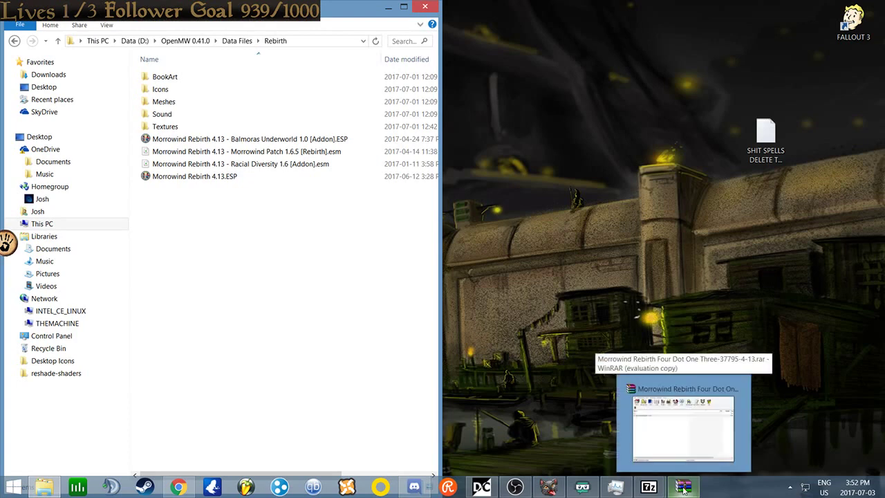
pyautogui.click(683, 488)
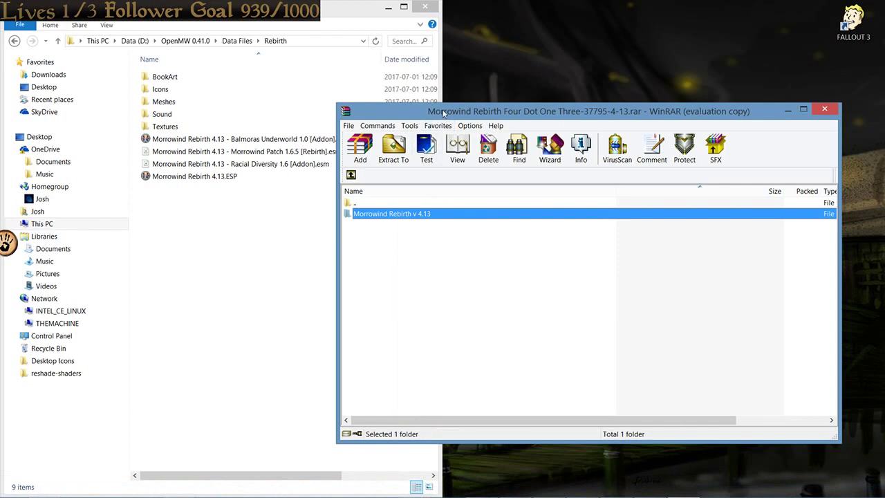
pyautogui.moveTo(444, 113); pyautogui.dragTo(609, 61)
pyautogui.doubleClick(577, 162)
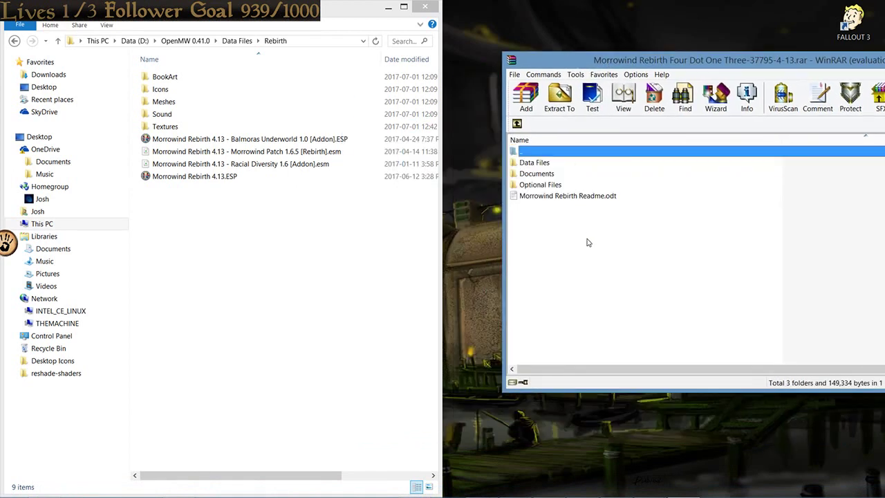
pyautogui.click(516, 123)
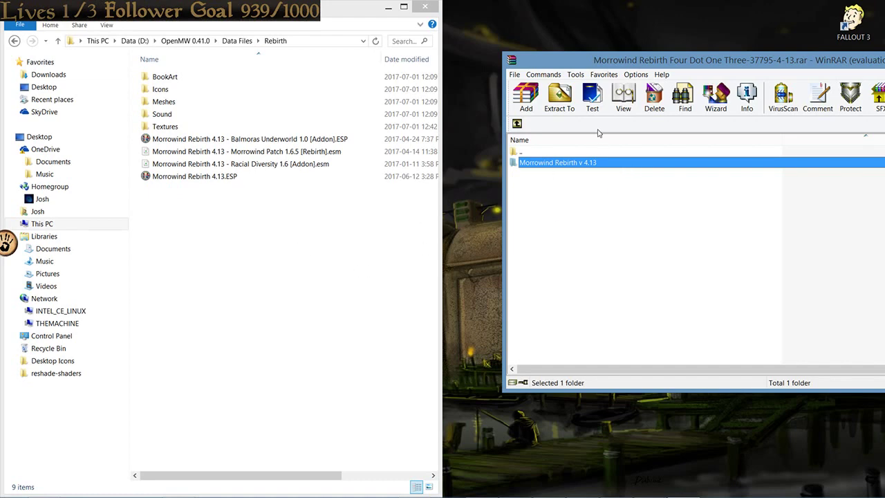
pyautogui.doubleClick(578, 162)
pyautogui.moveTo(631, 279); pyautogui.dragTo(546, 158)
pyautogui.click(592, 272)
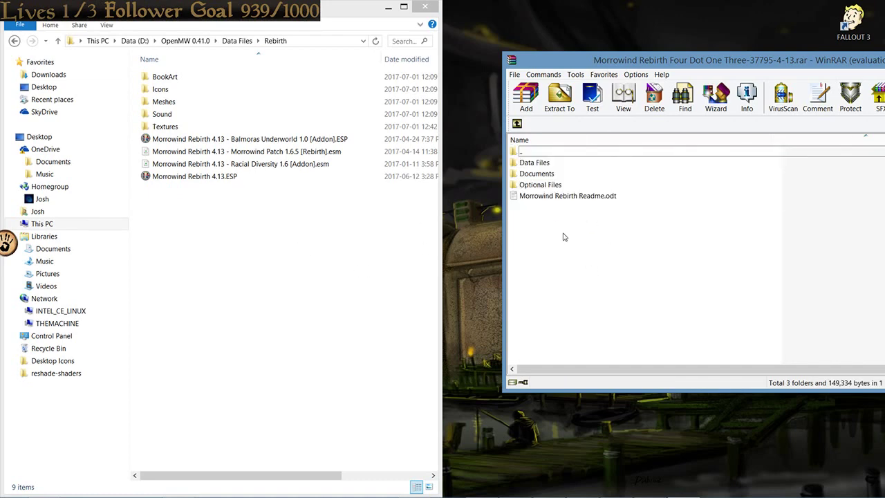
# Step: Open the archive's Data Files folder beside the Rebirth folder and highlight all its contents to compare them, then clear the selection
pyautogui.doubleClick(533, 163)
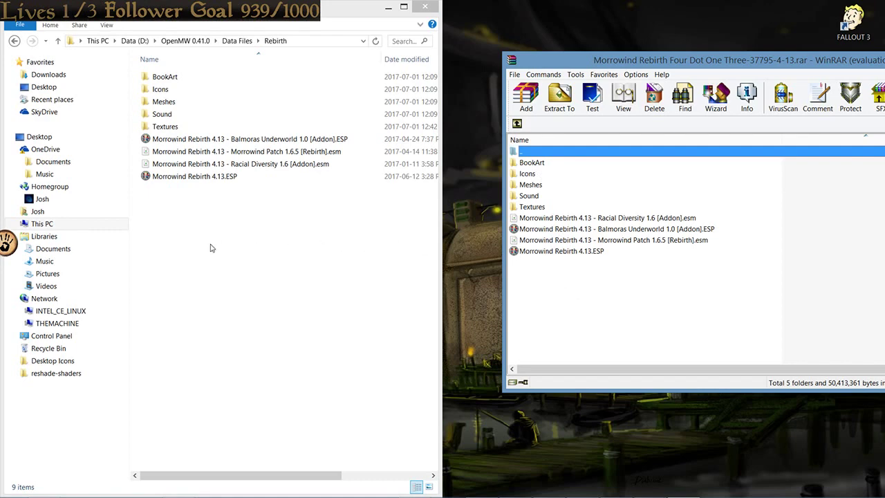
pyautogui.moveTo(541, 62); pyautogui.dragTo(483, 11)
pyautogui.hotkey('ctrl', 'a')
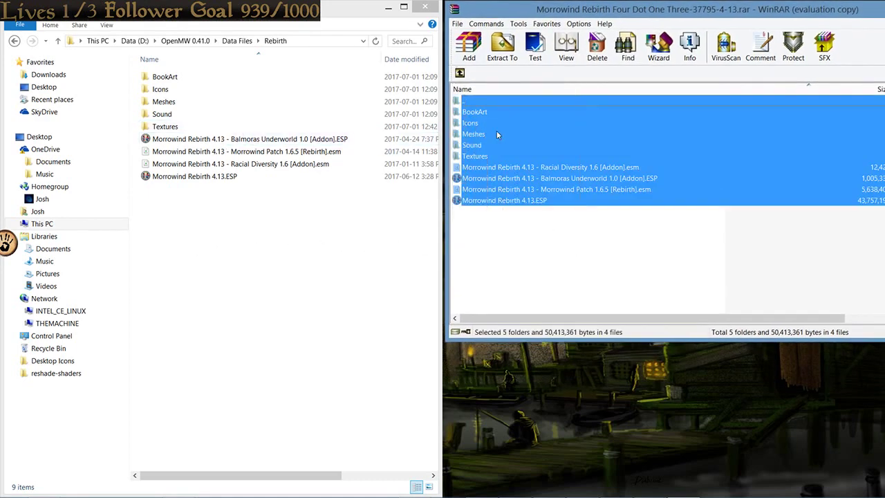
pyautogui.moveTo(497, 169); pyautogui.dragTo(636, 246)
pyautogui.click(636, 251)
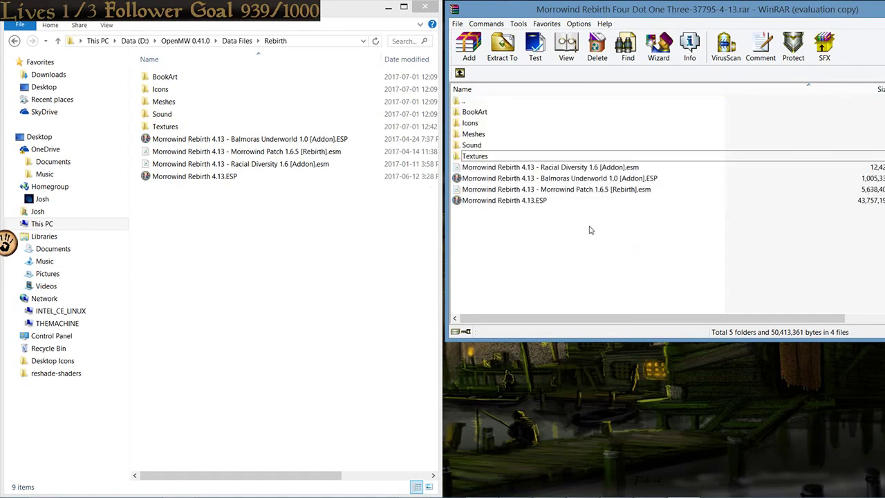
# Step: Look through the archive's Optional Files folder, including its compatibility patches and new textures, and return to the Morrowind Rebirth v 4.13 folder
pyautogui.click(459, 73)
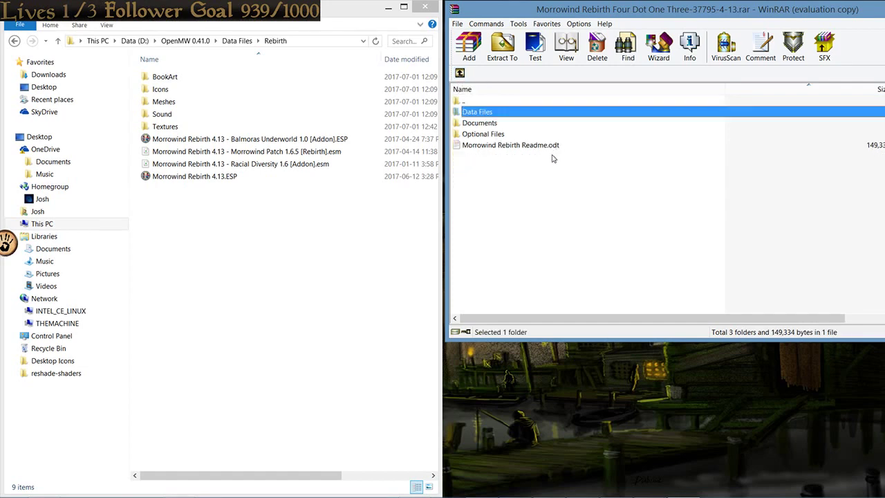
pyautogui.doubleClick(483, 135)
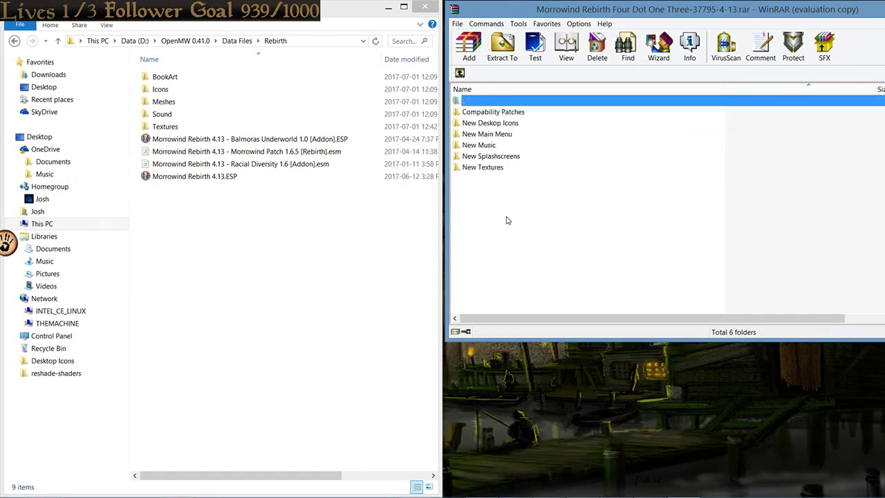
pyautogui.click(495, 169)
pyautogui.click(483, 135)
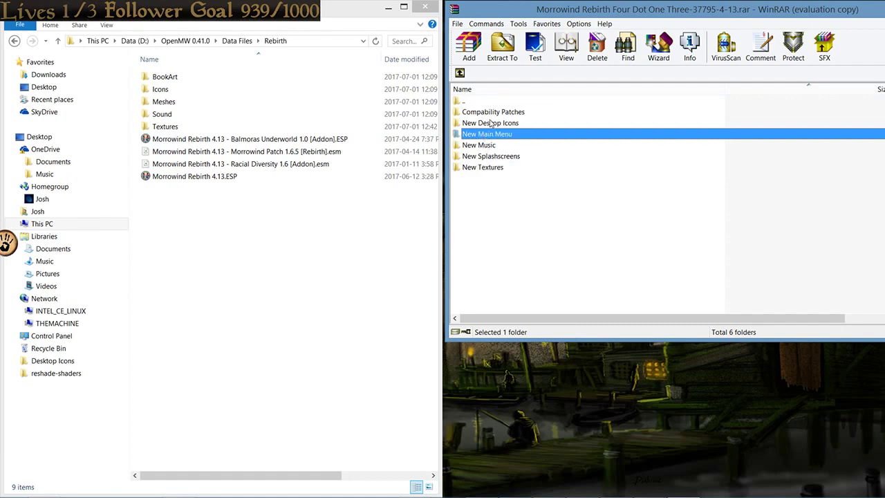
pyautogui.click(490, 114)
pyautogui.click(488, 168)
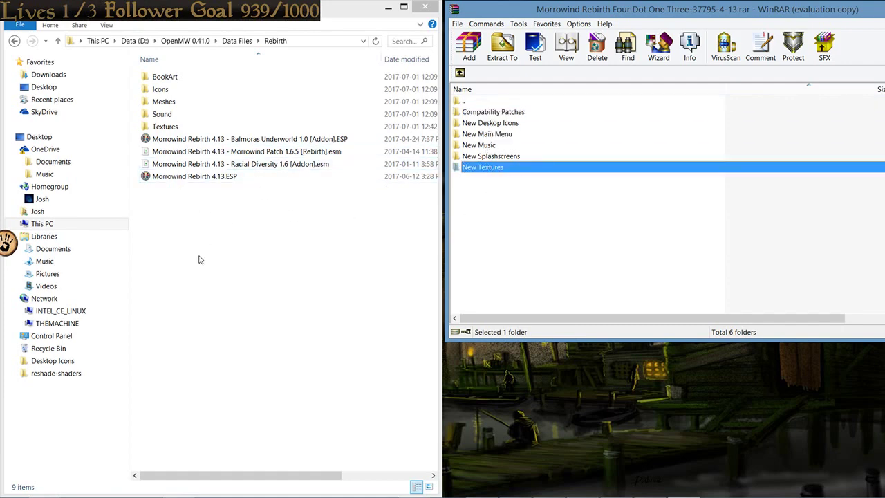
pyautogui.click(494, 125)
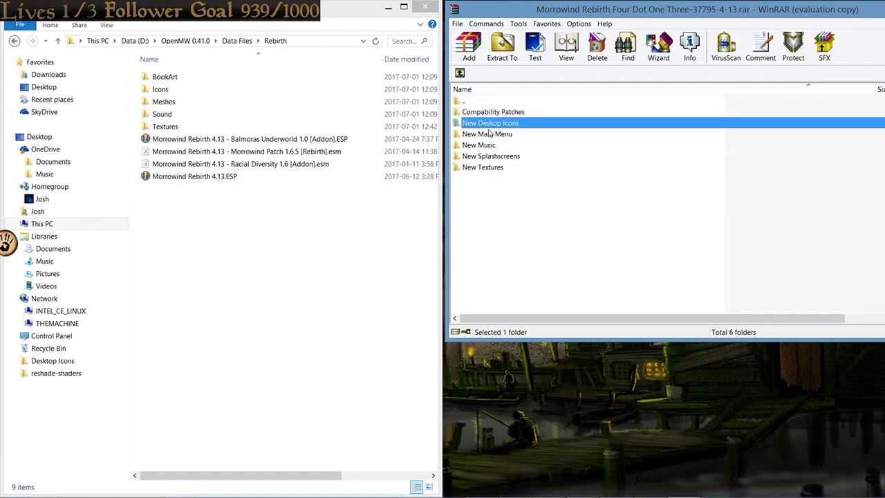
pyautogui.click(460, 73)
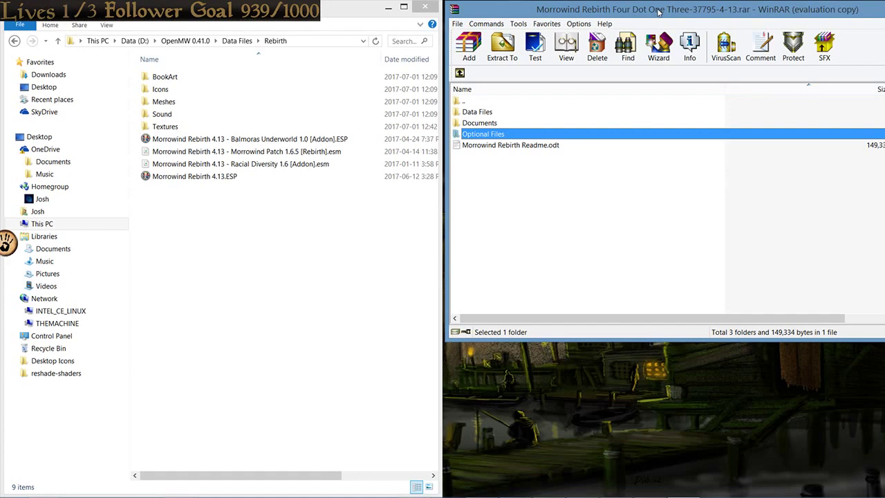
pyautogui.moveTo(658, 10); pyautogui.dragTo(601, 101)
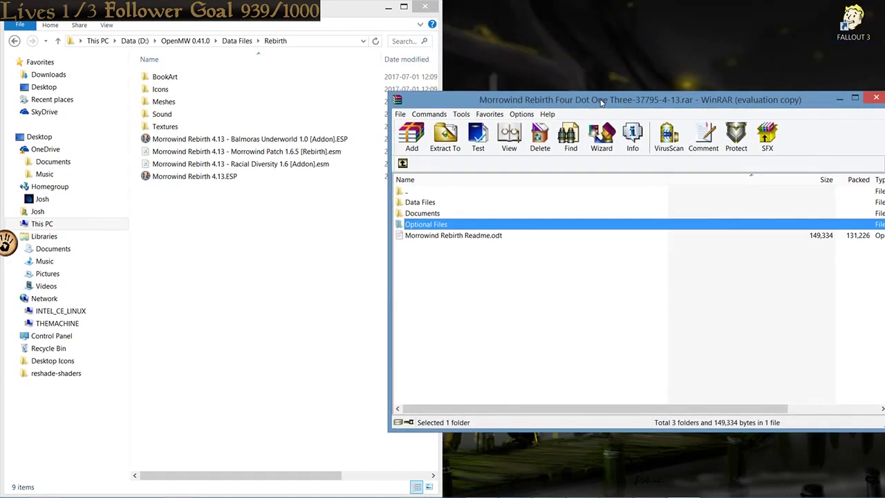
# Step: Go back to the OpenMW Data Files folder and view the contents of its Tamriel Rebuilt mod folder
pyautogui.click(14, 41)
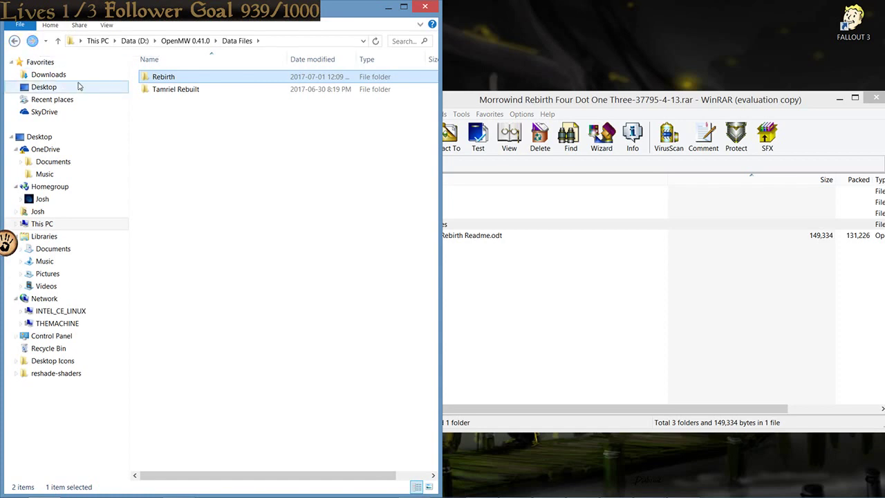
pyautogui.click(237, 164)
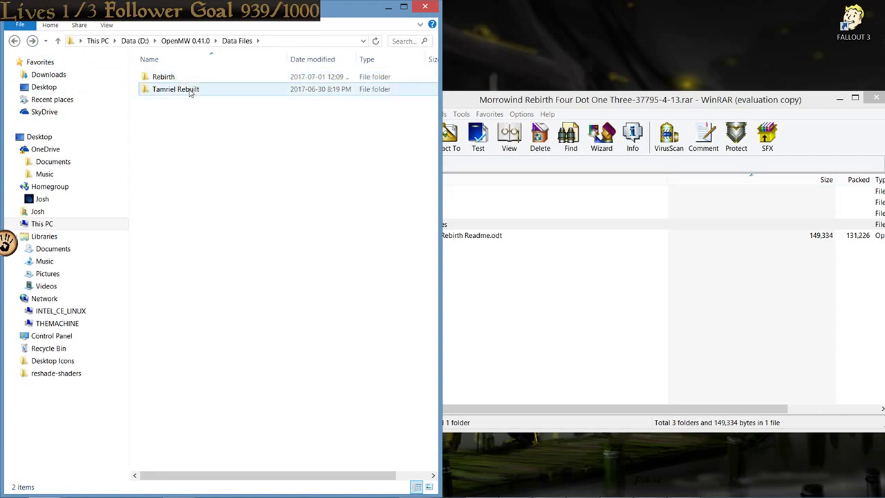
pyautogui.rightClick(204, 137)
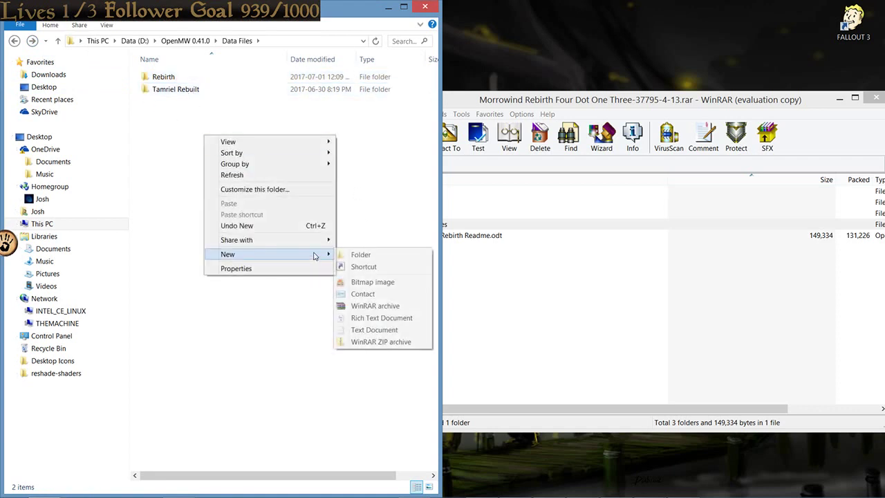
pyautogui.click(175, 111)
pyautogui.doubleClick(174, 88)
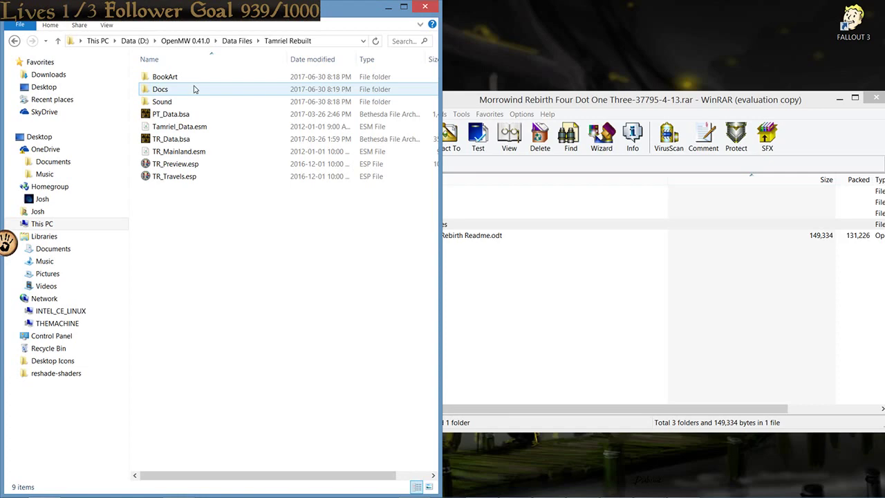
# Step: Minimize the archive window, switch to the browser and look over the Tamriel Rebuilt mod page on Nexus Mods
pyautogui.click(838, 99)
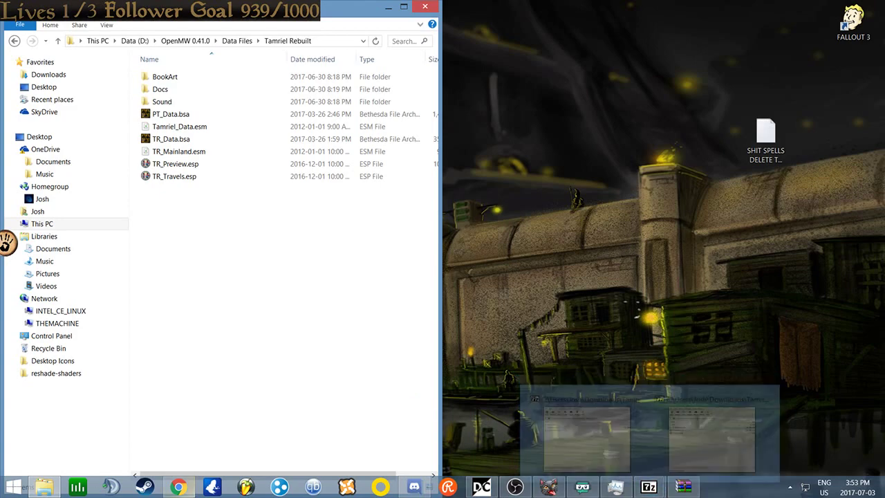
pyautogui.click(178, 486)
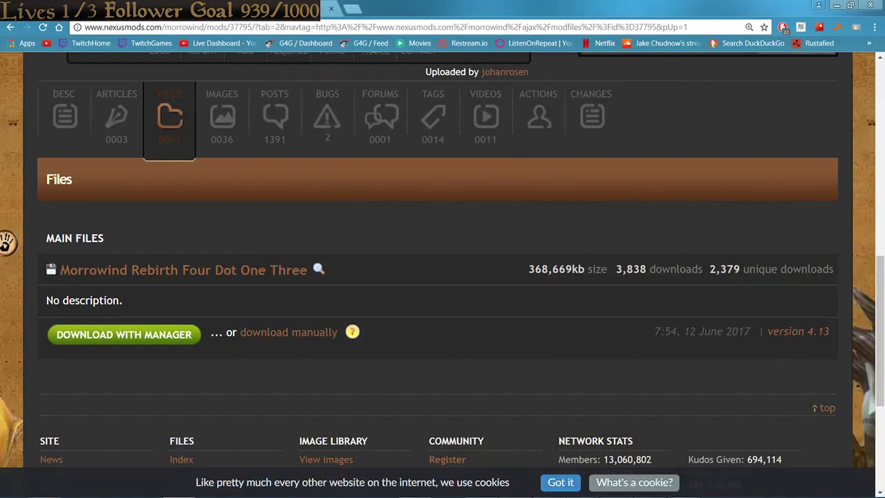
pyautogui.hotkey('alt', 'Left')
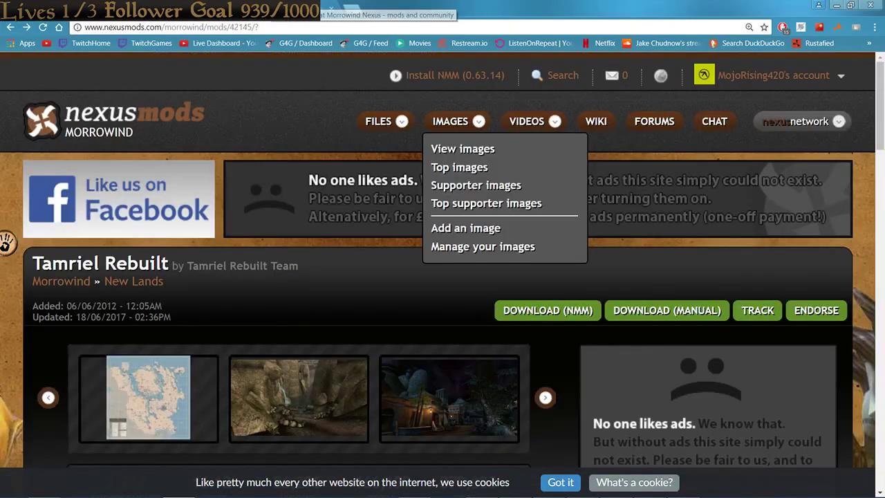
pyautogui.scroll(-5, 2, 178)
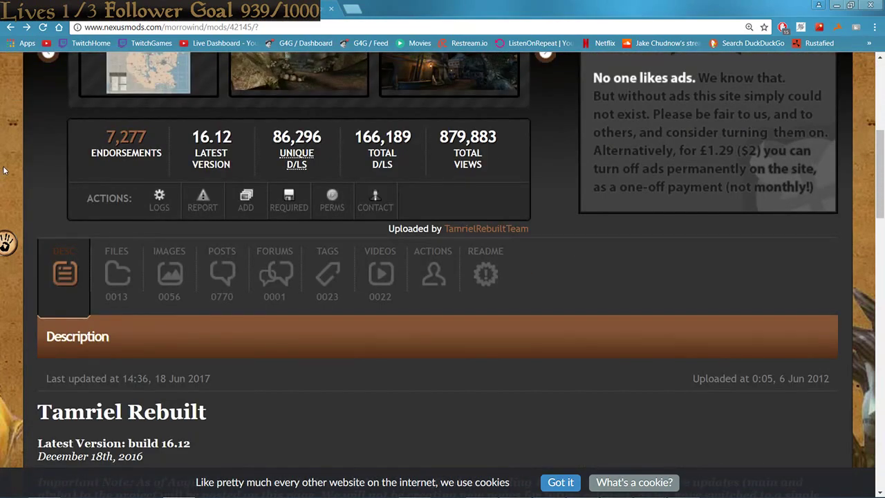
pyautogui.scroll(-3, 41, 228)
pyautogui.scroll(3, 102, 290)
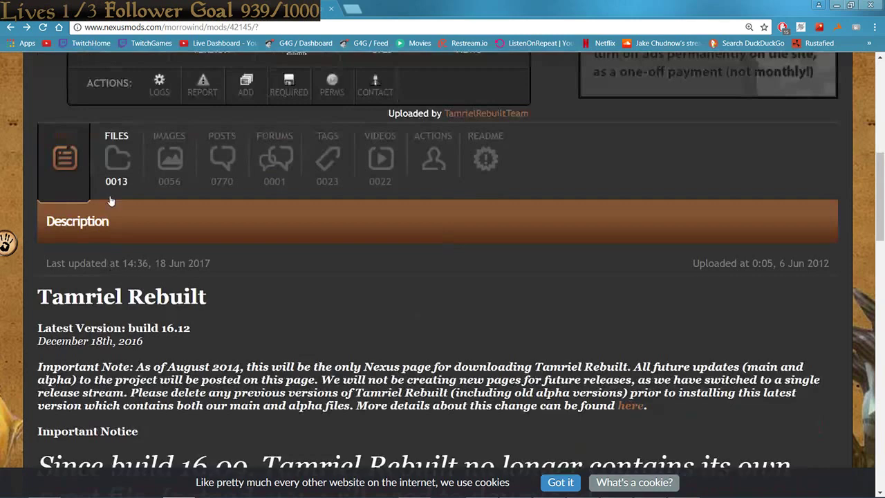
pyautogui.scroll(3, 338, 321)
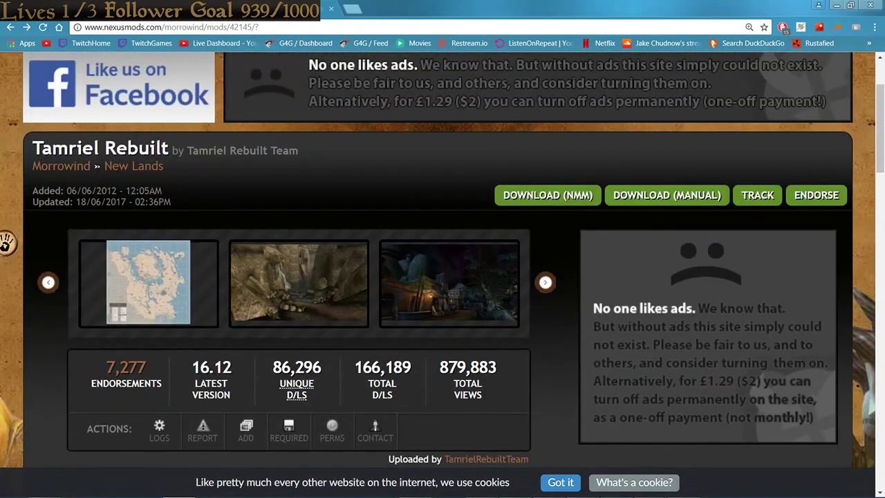
pyautogui.scroll(-3, 145, 242)
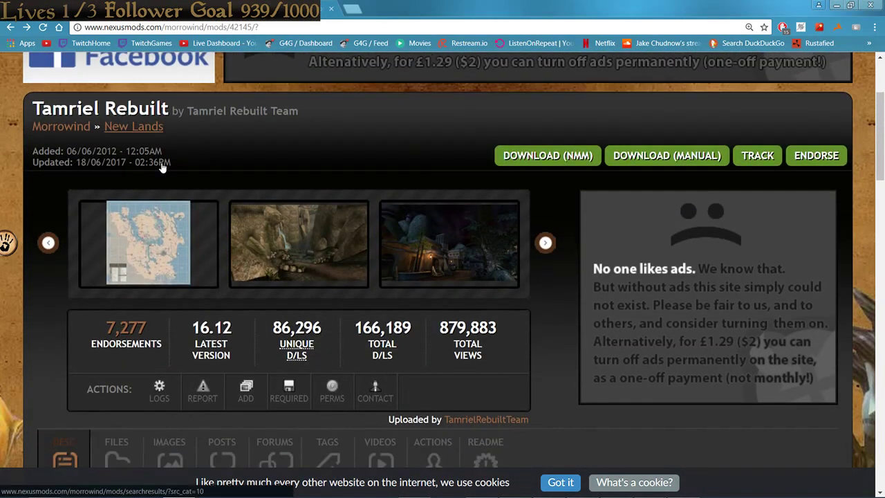
# Step: Open the Tamriel Rebuilt file list and check the main Tamriel Rebuilt 16.12 download and the optional files
pyautogui.click(116, 330)
pyautogui.scroll(-8, 247, 199)
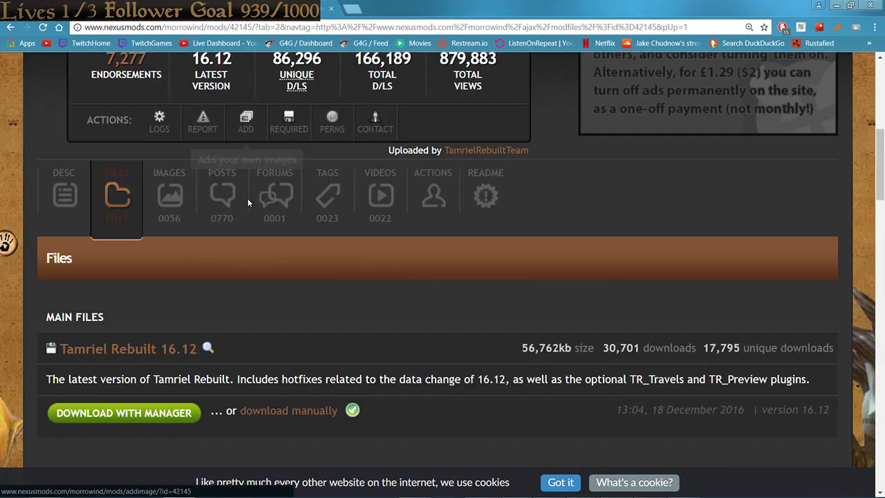
pyautogui.scroll(3, 242, 237)
pyautogui.scroll(6, 343, 244)
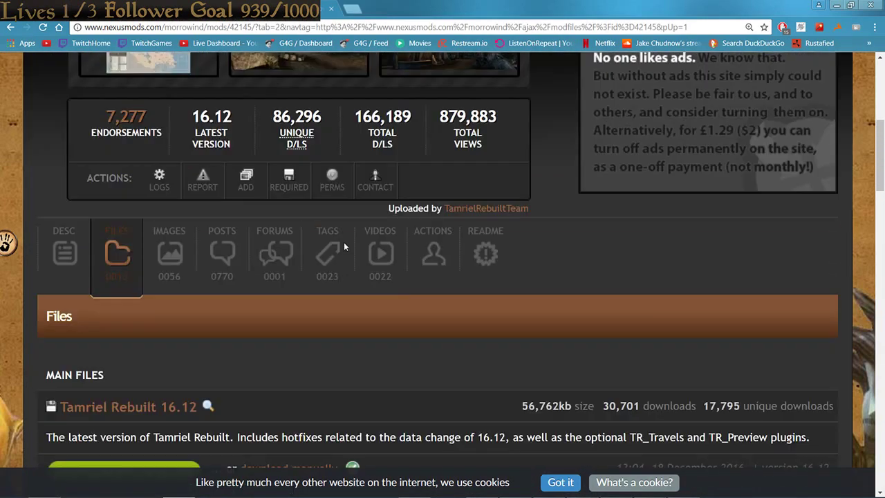
pyautogui.scroll(-2, 343, 247)
pyautogui.scroll(2, 338, 242)
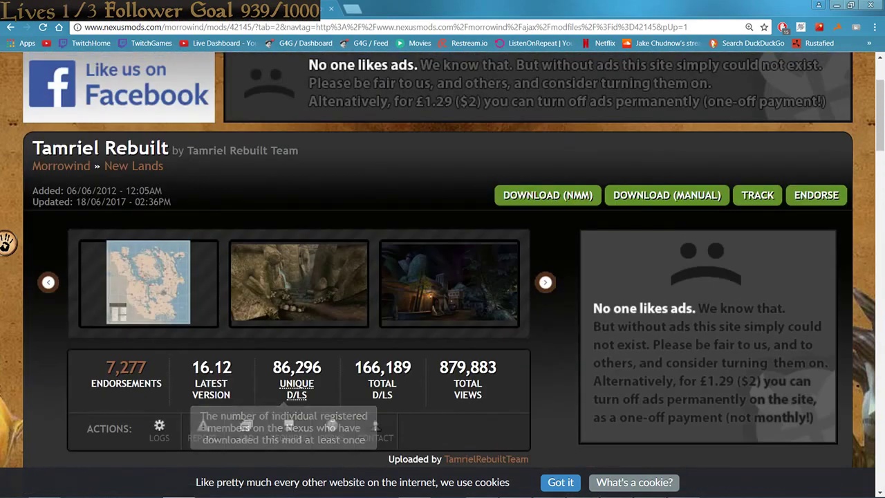
pyautogui.scroll(-6, 199, 210)
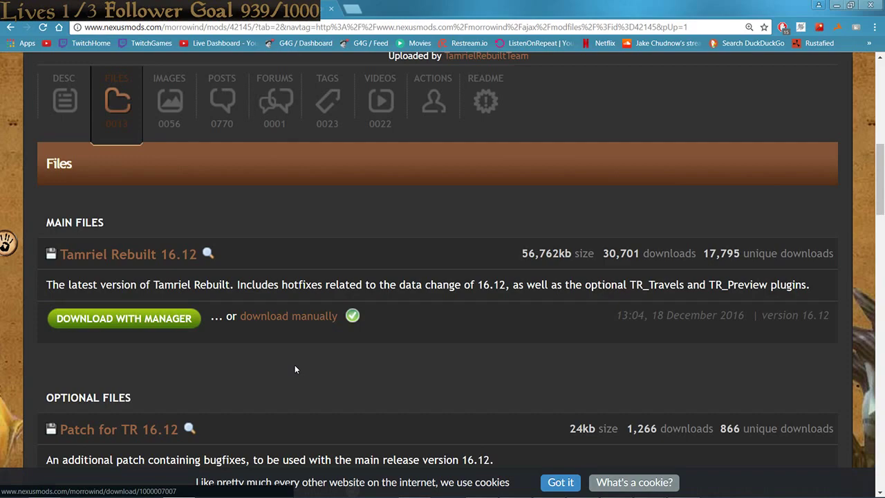
pyautogui.scroll(3, 400, 319)
# Step: Return to the Tamriel Rebuilt description, follow its link to the required Tamriel_Data mod and look over that mod's page
pyautogui.click(50, 274)
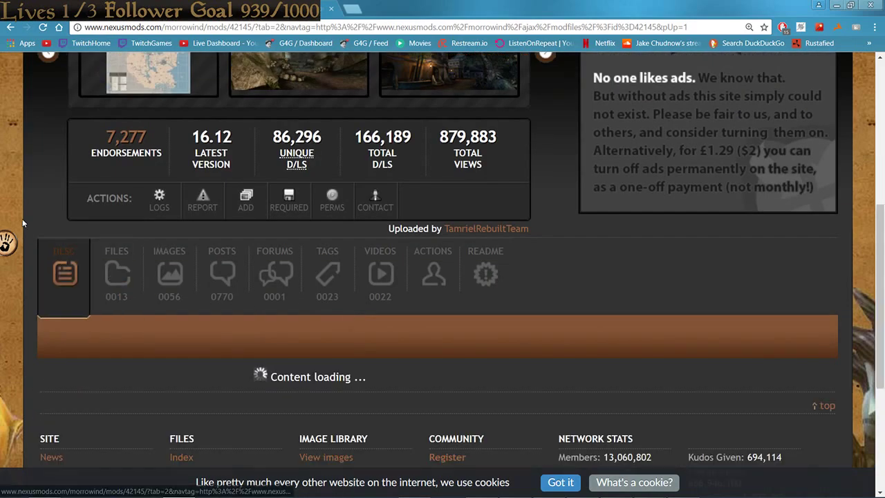
pyautogui.scroll(-5, 22, 218)
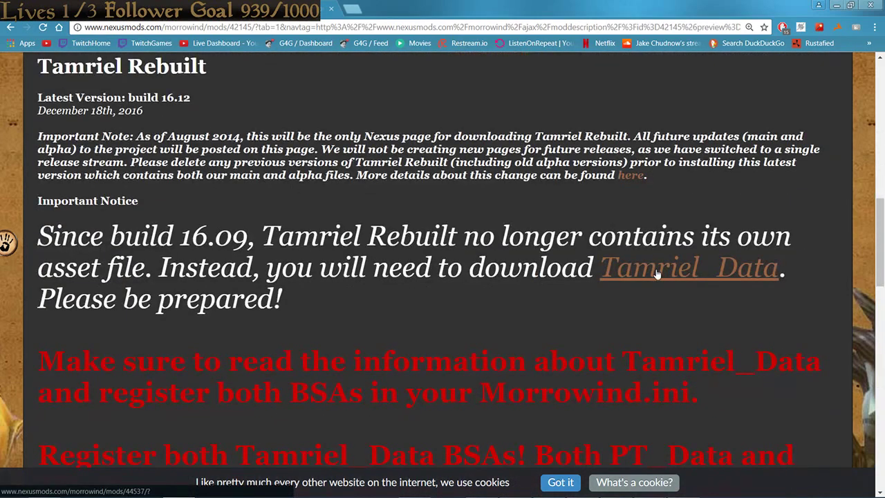
pyautogui.click(655, 272)
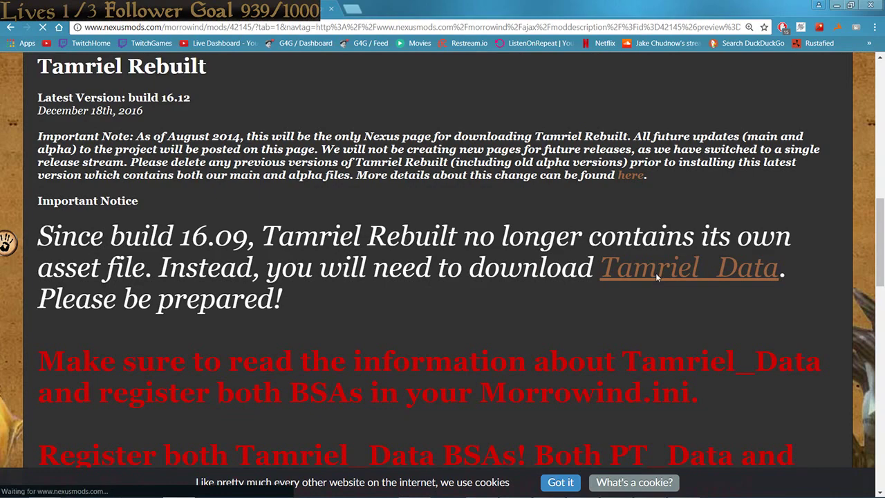
pyautogui.scroll(-2, 363, 165)
pyautogui.scroll(-2, 363, 165)
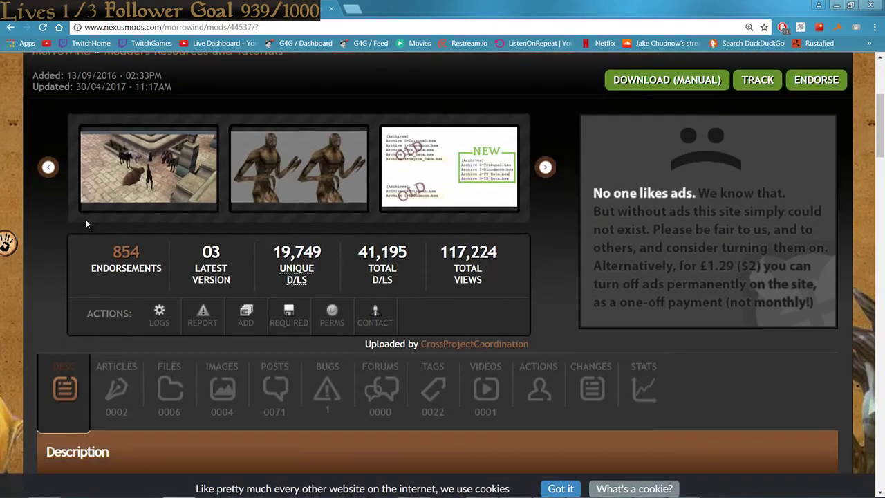
pyautogui.moveTo(323, 189)
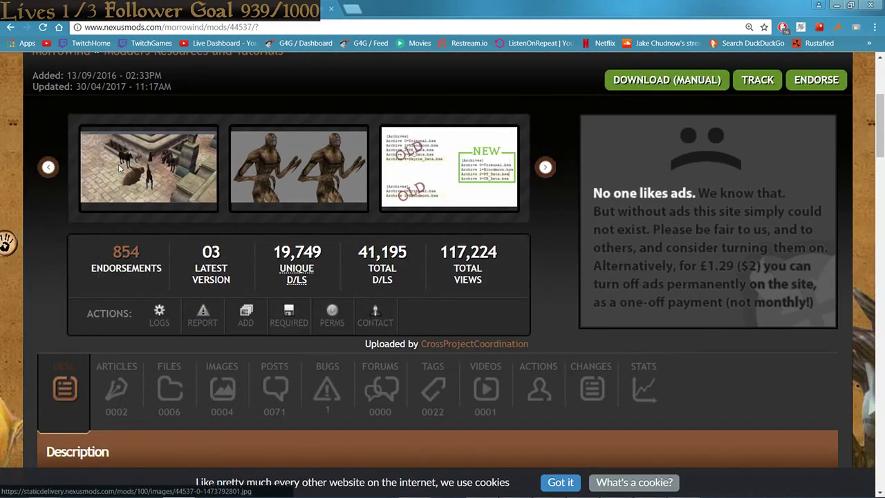
# Step: Open the Tamriel_Data file list and check the HD and vanilla main file downloads
pyautogui.moveTo(119, 164)
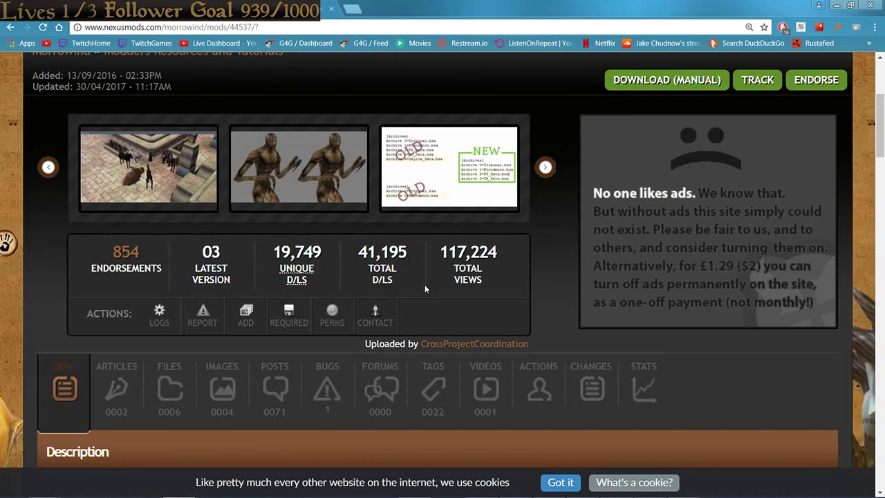
pyautogui.scroll(-2, 425, 289)
pyautogui.click(172, 278)
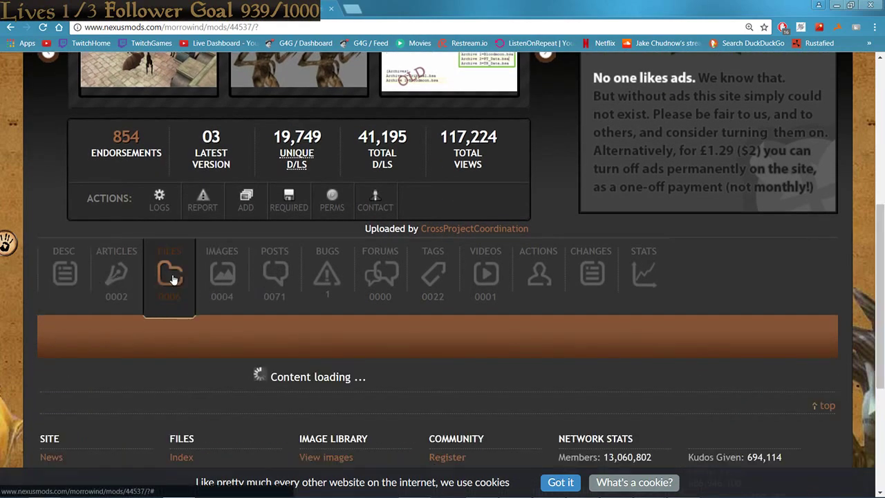
pyautogui.scroll(-2, 228, 287)
pyautogui.scroll(-3, 280, 295)
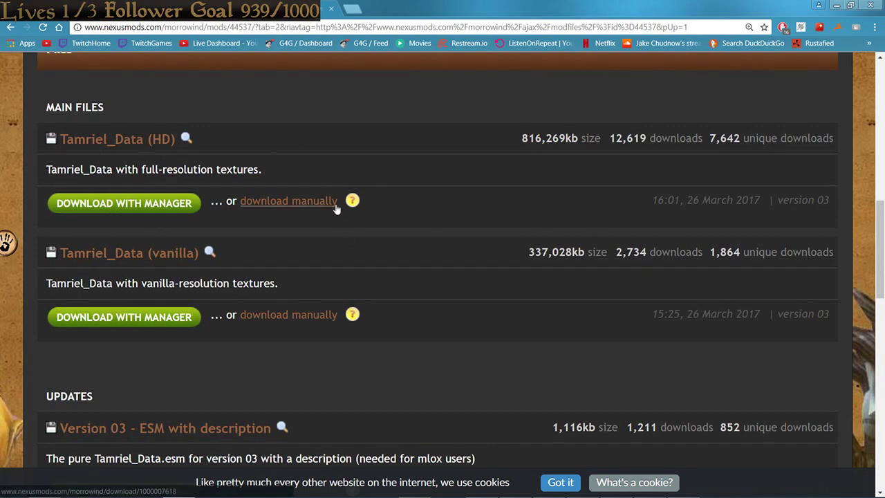
pyautogui.hotkey('alt', 'Left')
pyautogui.hotkey('alt', 'Right')
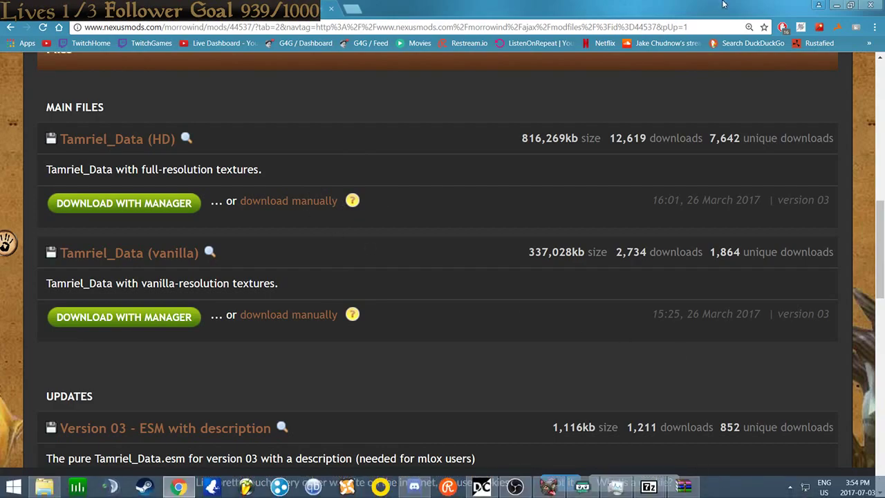
# Step: Show the Tamriel_Data (HD) and TamrielRebuilt_16-12 archives in separate windows beside the Tamriel Rebuilt mod folder, and minimize the browser
pyautogui.press('super+Down')
pyautogui.moveTo(648, 487)
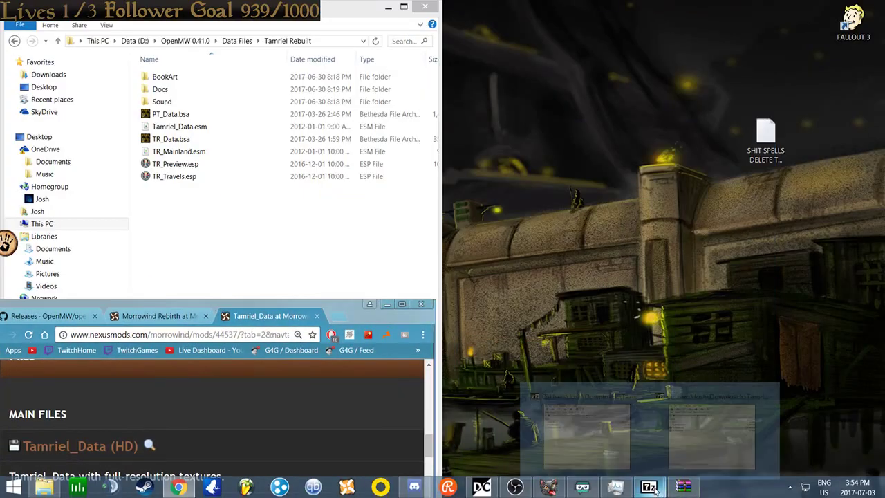
pyautogui.click(609, 432)
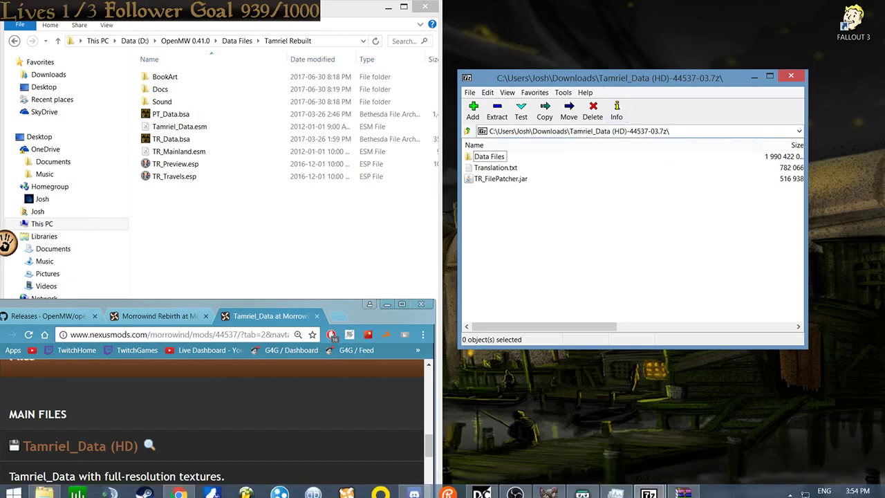
pyautogui.moveTo(648, 486)
pyautogui.click(733, 409)
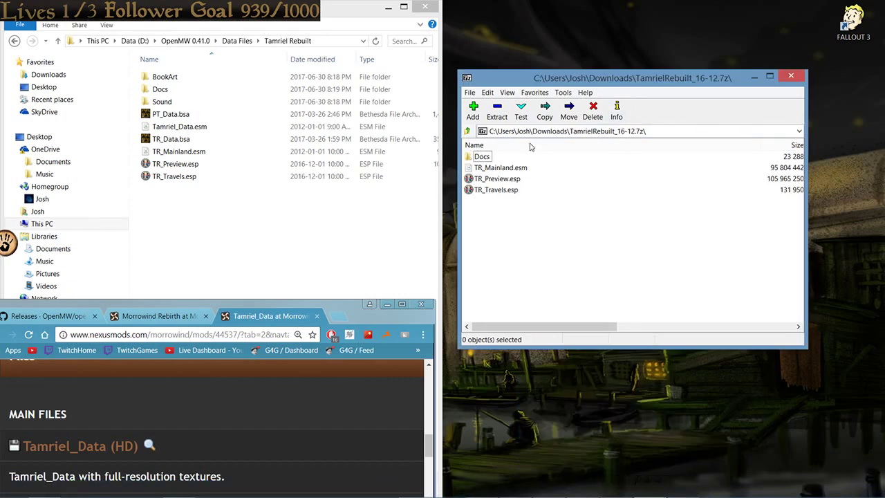
pyautogui.moveTo(650, 81); pyautogui.dragTo(729, 310)
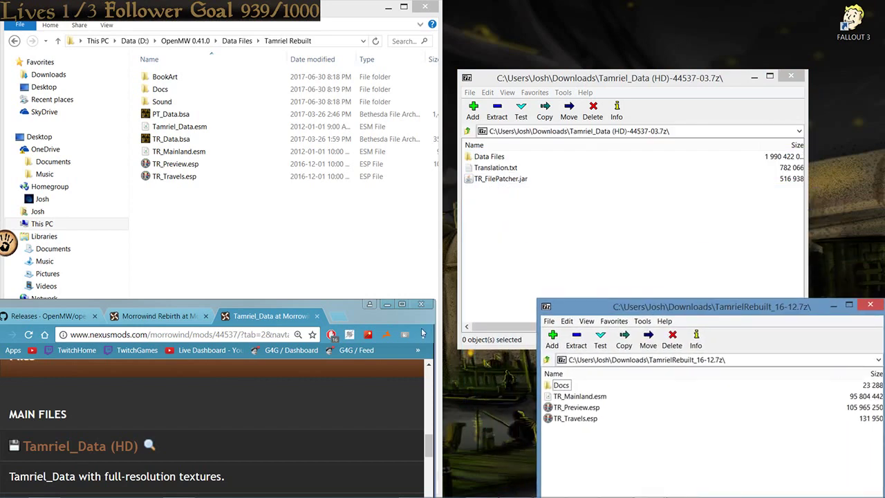
pyautogui.click(387, 304)
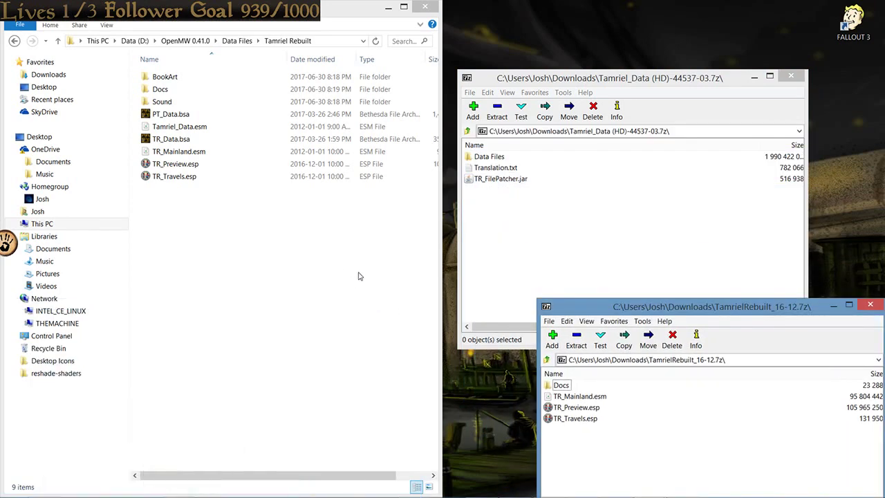
# Step: Open the Data Files folder inside the Tamriel_Data (HD) archive, check the items that belong in the mod folder, and close the archive
pyautogui.click(566, 237)
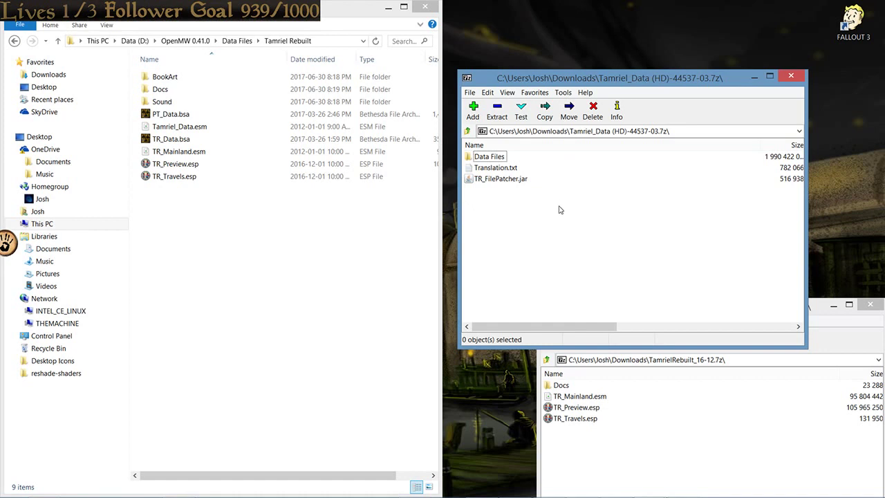
pyautogui.click(490, 159)
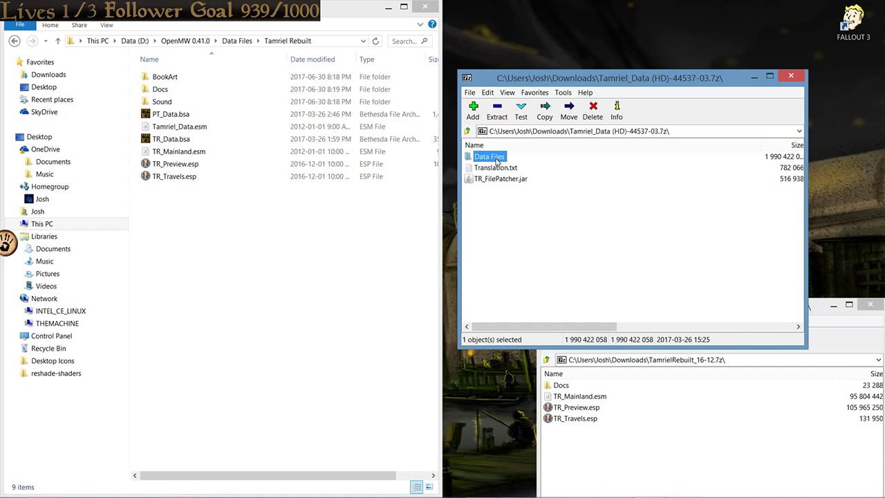
pyautogui.doubleClick(496, 161)
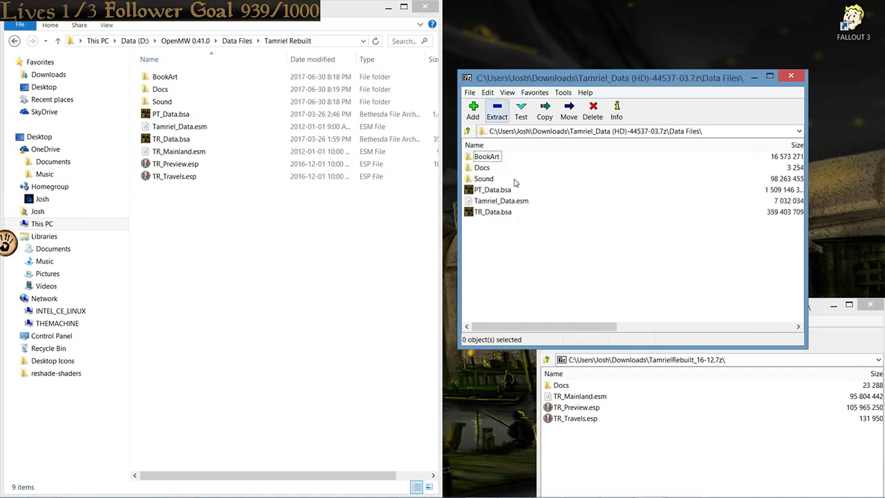
pyautogui.moveTo(580, 278); pyautogui.dragTo(542, 153)
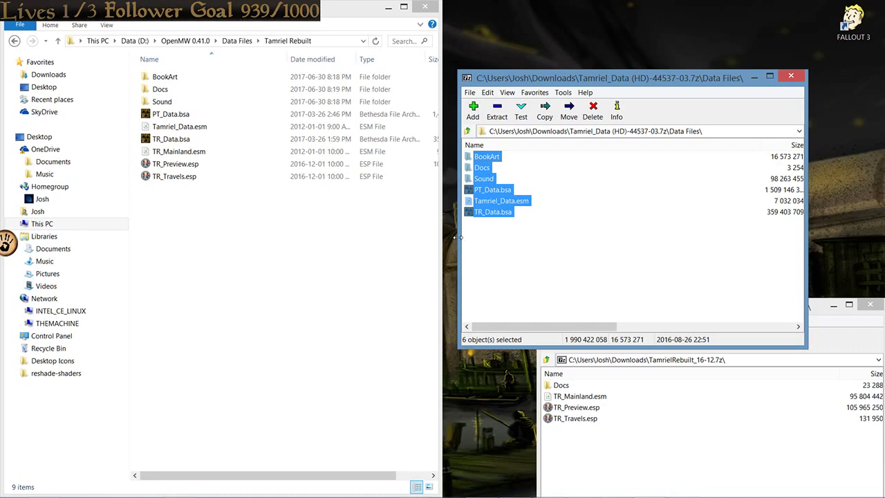
pyautogui.click(598, 283)
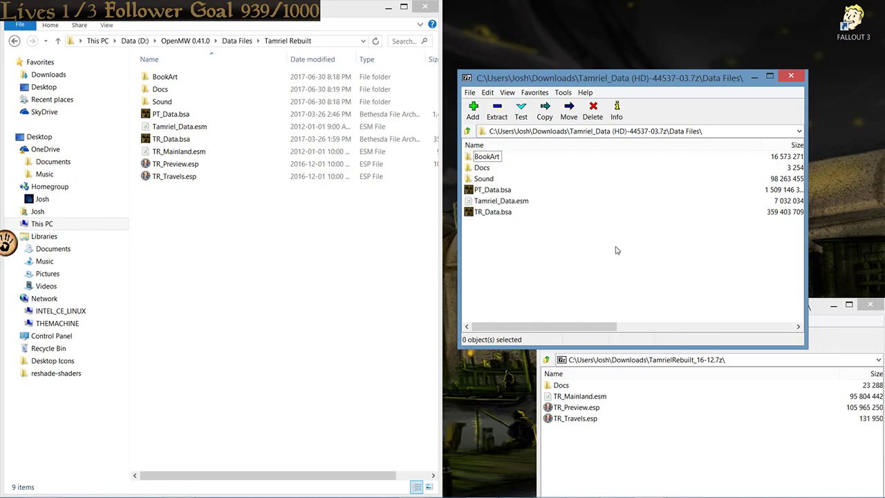
pyautogui.click(790, 75)
# Step: Move the TamrielRebuilt_16-12 archive window next to the mod folder and check which of its items belong there
pyautogui.moveTo(754, 312); pyautogui.dragTo(689, 106)
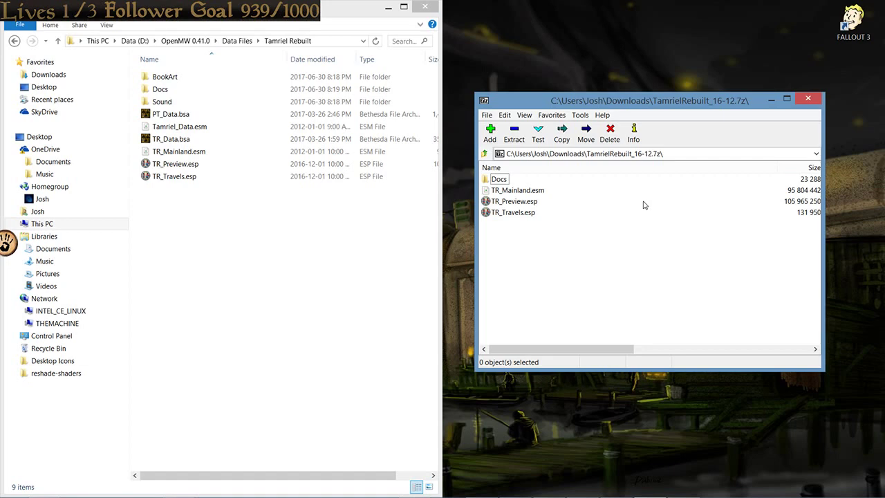
pyautogui.moveTo(683, 290); pyautogui.dragTo(456, 121)
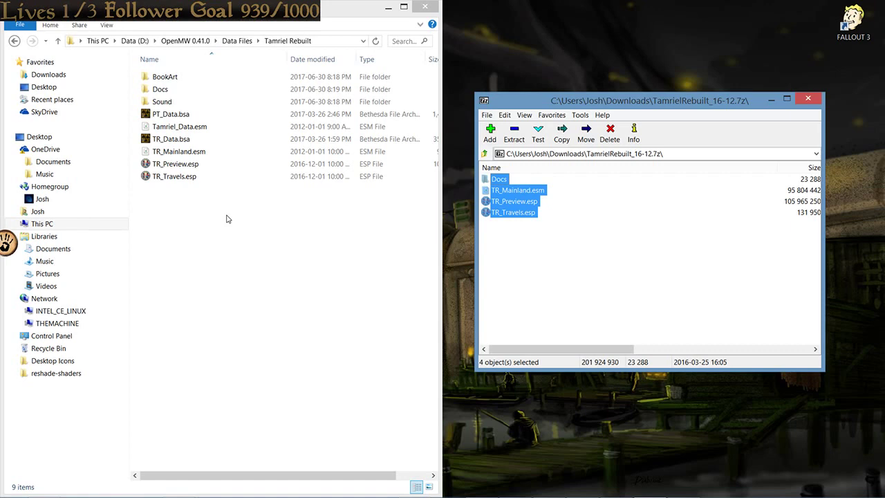
pyautogui.click(584, 278)
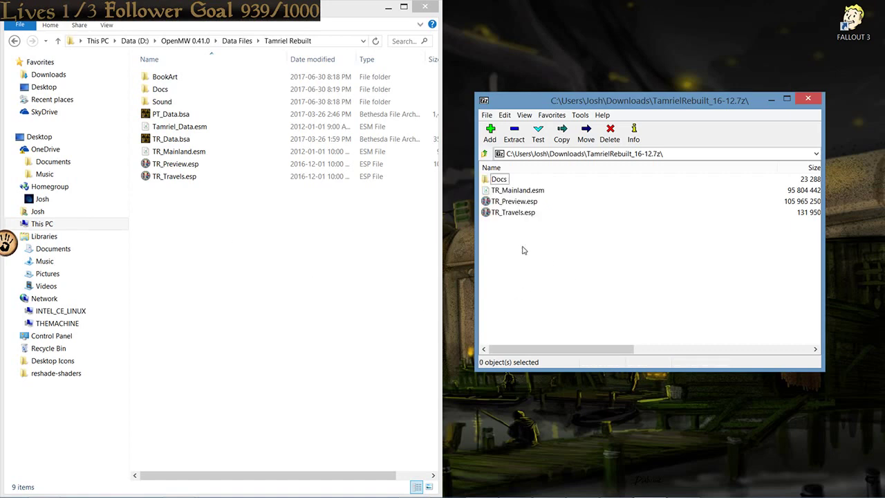
# Step: Return to the OpenMW 0.41.0 folder and start openmw-launcher.exe
pyautogui.click(13, 41)
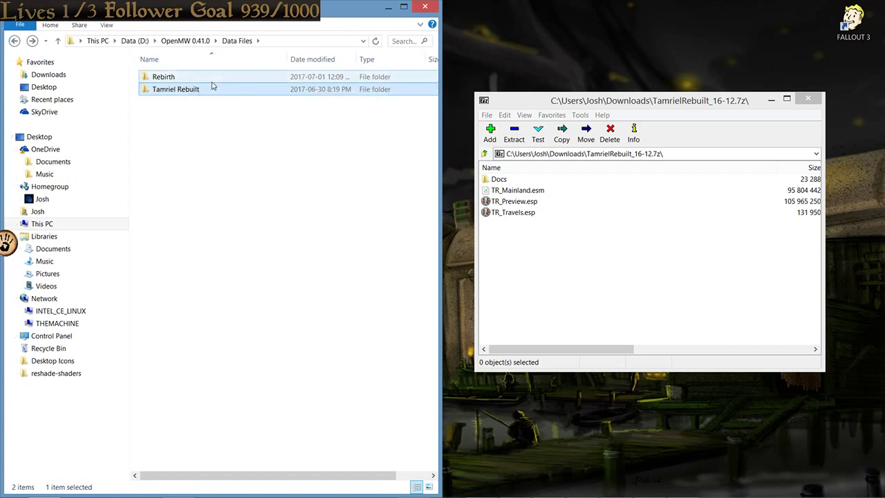
pyautogui.click(13, 42)
pyautogui.click(225, 288)
pyautogui.scroll(-2, 225, 280)
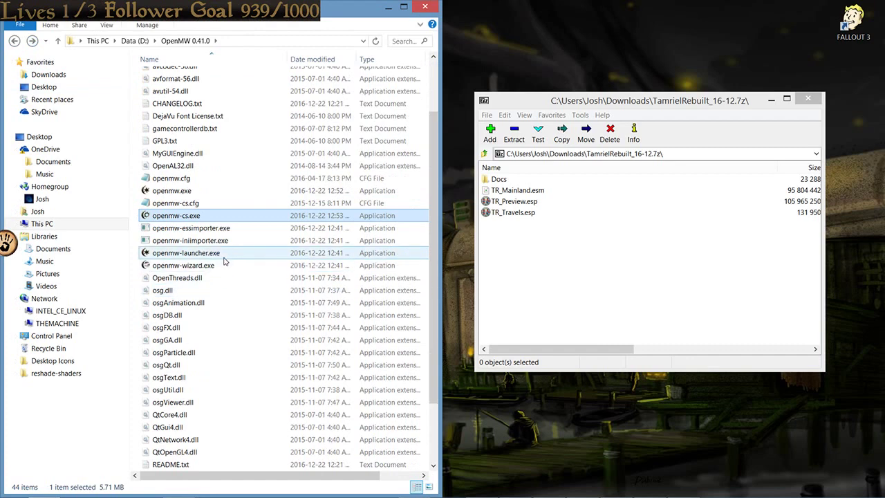
pyautogui.click(222, 253)
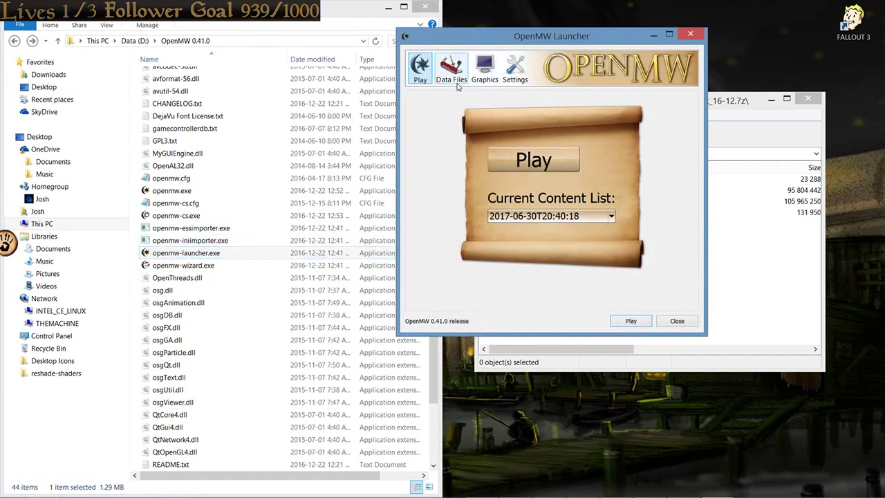
# Step: Review the content files listed under Data Files in the OpenMW Launcher, including TR_Preview.esp, and close the launcher
pyautogui.click(446, 72)
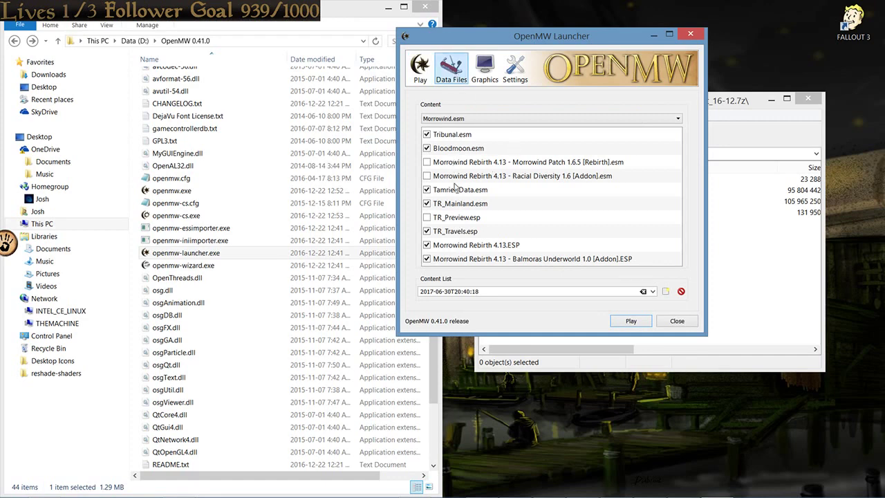
pyautogui.moveTo(471, 262); pyautogui.dragTo(498, 127)
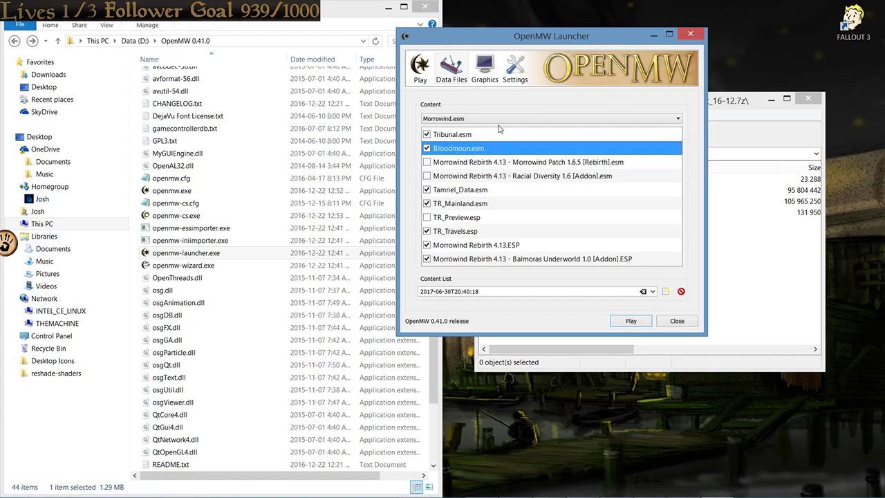
pyautogui.click(466, 216)
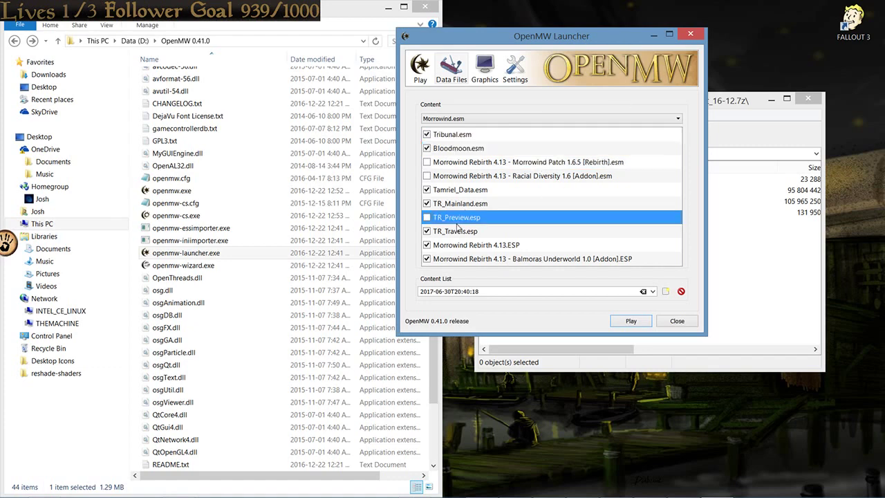
pyautogui.click(690, 33)
# Step: Go to the OpenMW folder inside my games in the Documents library
pyautogui.click(308, 164)
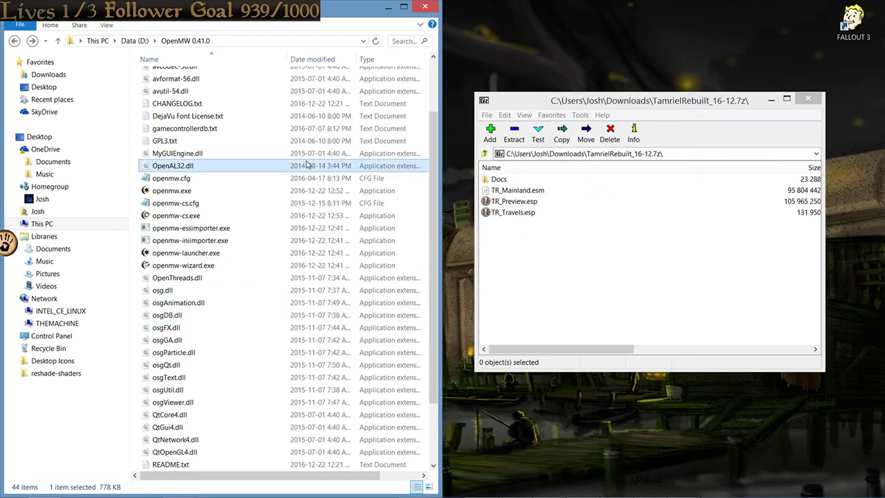
pyautogui.click(66, 251)
pyautogui.click(277, 215)
pyautogui.scroll(-3, 280, 290)
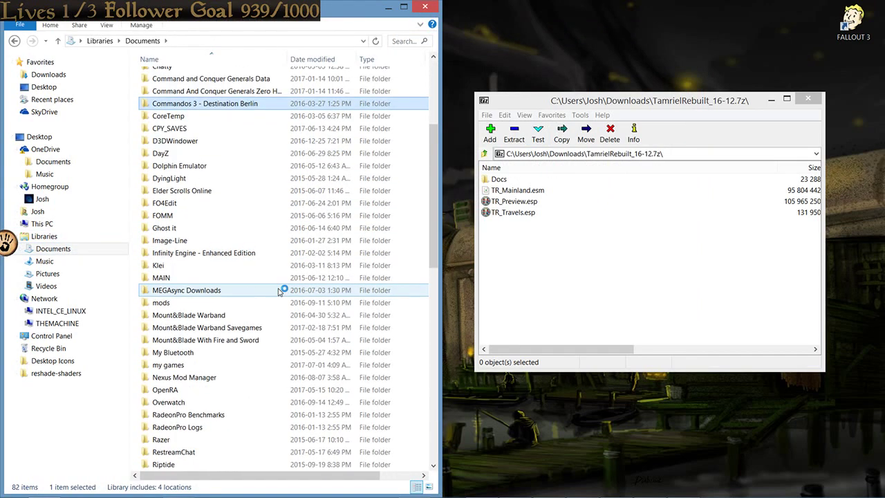
pyautogui.doubleClick(169, 364)
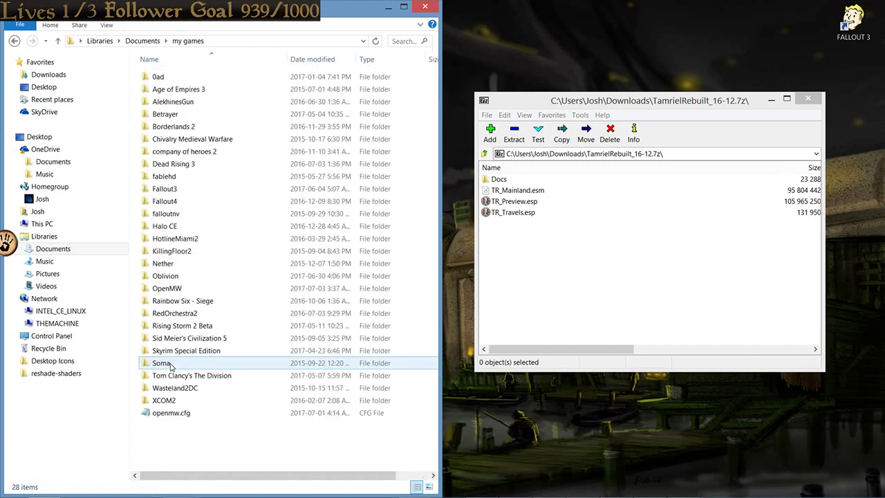
pyautogui.doubleClick(201, 288)
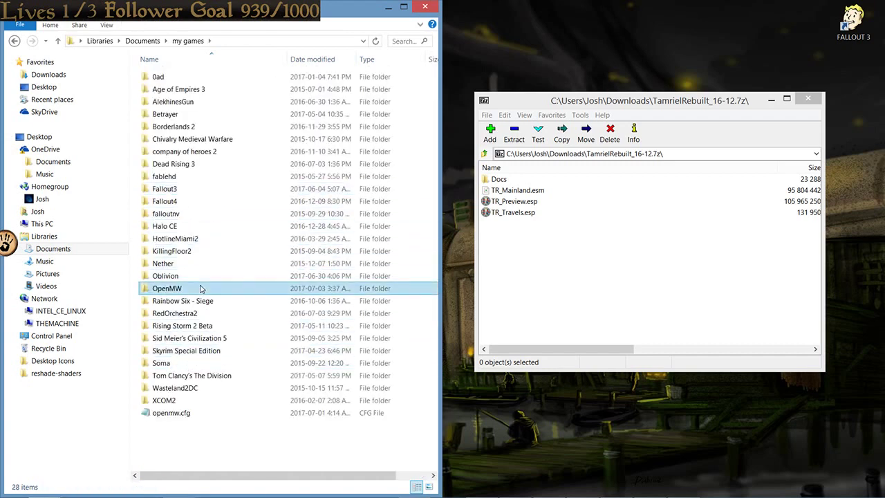
# Step: Open openmw.cfg in Notepad, look at how its text is laid out, and close it
pyautogui.click(226, 128)
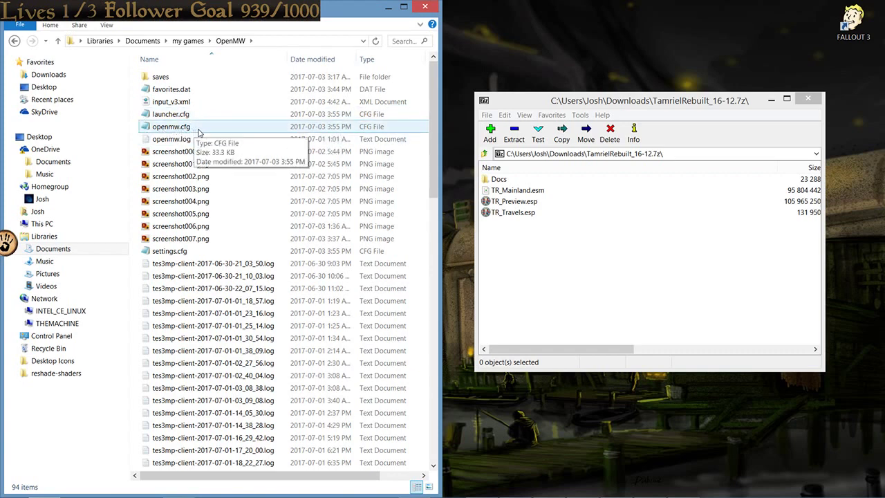
pyautogui.doubleClick(198, 132)
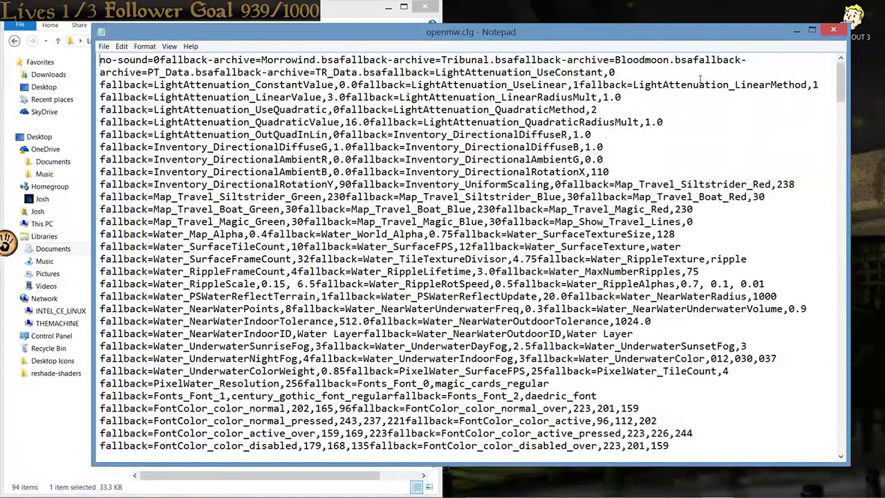
pyautogui.moveTo(842, 77)
pyautogui.mouseDown()
pyautogui.moveTo(857, 266)
pyautogui.moveTo(854, 453)
pyautogui.moveTo(841, 66)
pyautogui.mouseUp()
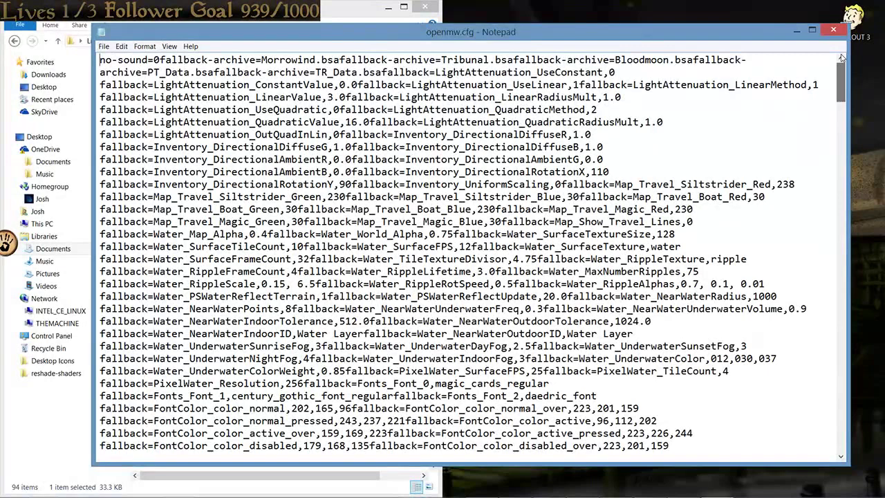
pyautogui.click(834, 31)
pyautogui.click(238, 164)
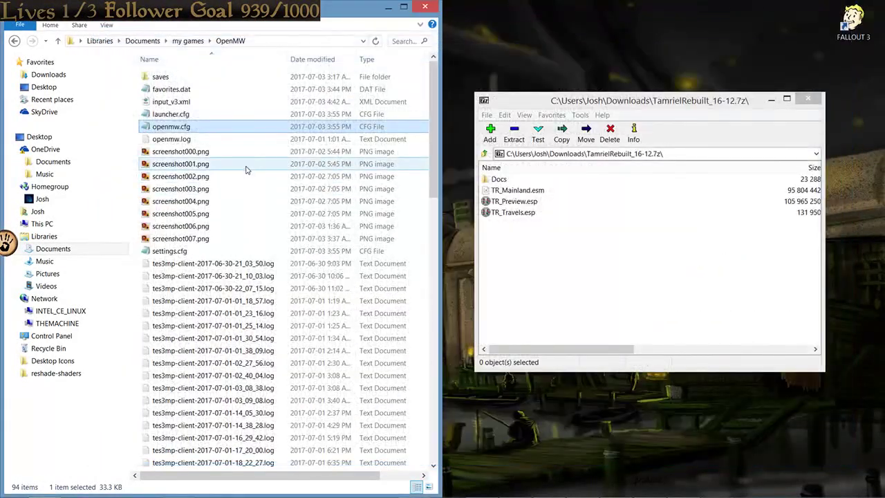
# Step: Open openmw.cfg from the OpenMW folder for editing in Notepad++
pyautogui.rightClick(206, 129)
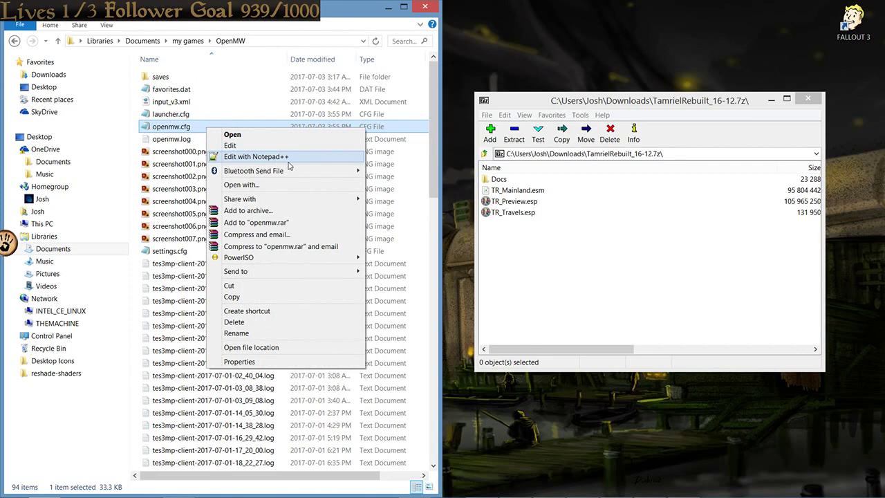
pyautogui.click(180, 101)
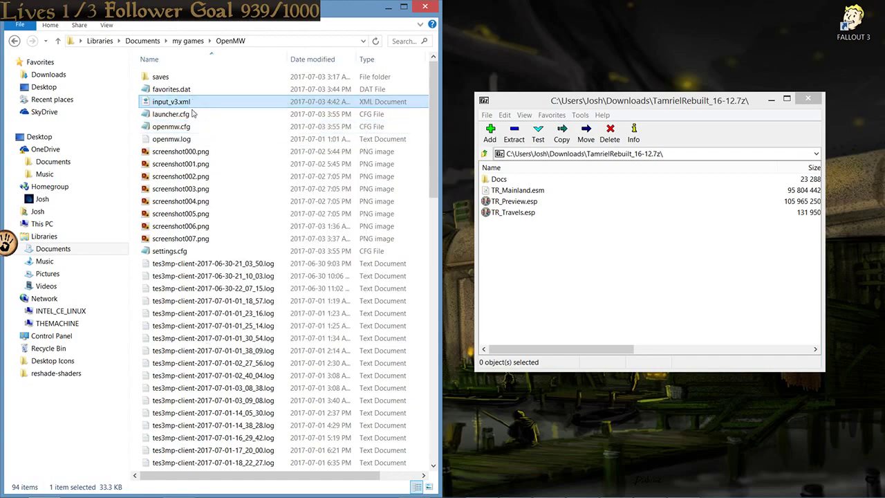
pyautogui.rightClick(187, 127)
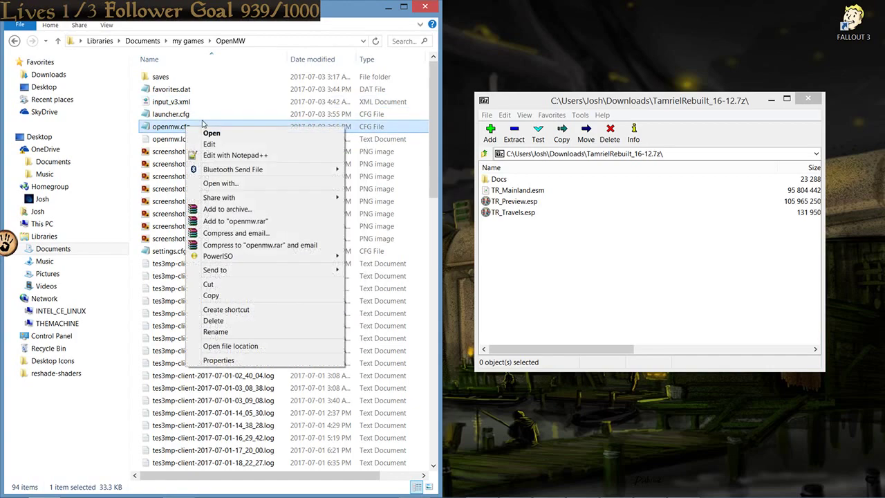
pyautogui.click(279, 156)
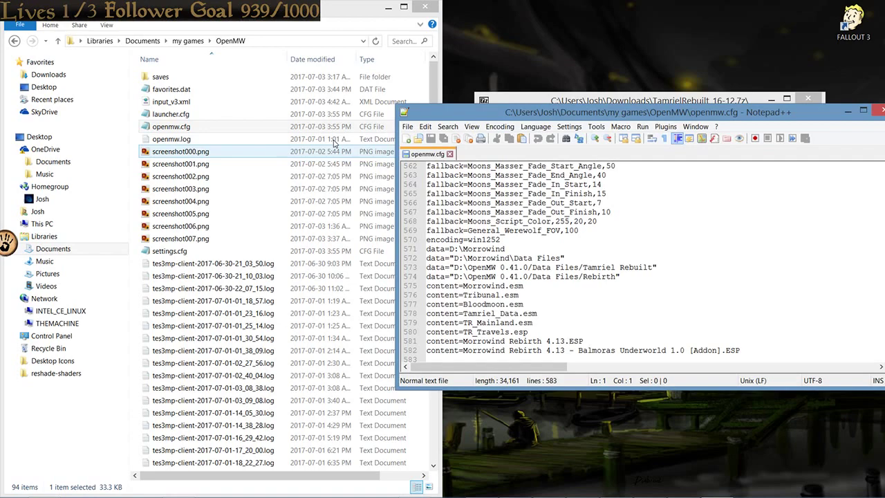
# Step: Reposition and enlarge the Notepad++ window, and look over the data and content entries at the end of openmw.cfg
pyautogui.moveTo(601, 54); pyautogui.dragTo(396, 45)
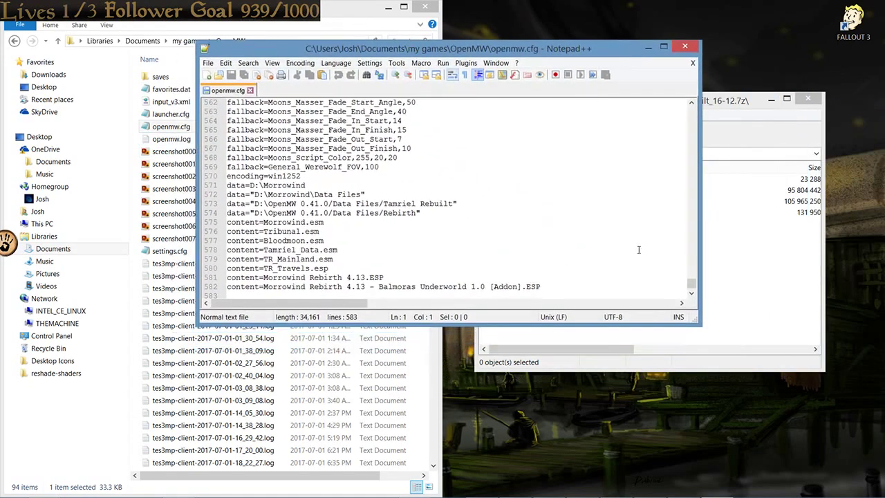
pyautogui.moveTo(696, 320); pyautogui.dragTo(717, 423)
pyautogui.click(598, 195)
pyautogui.scroll(2, 596, 199)
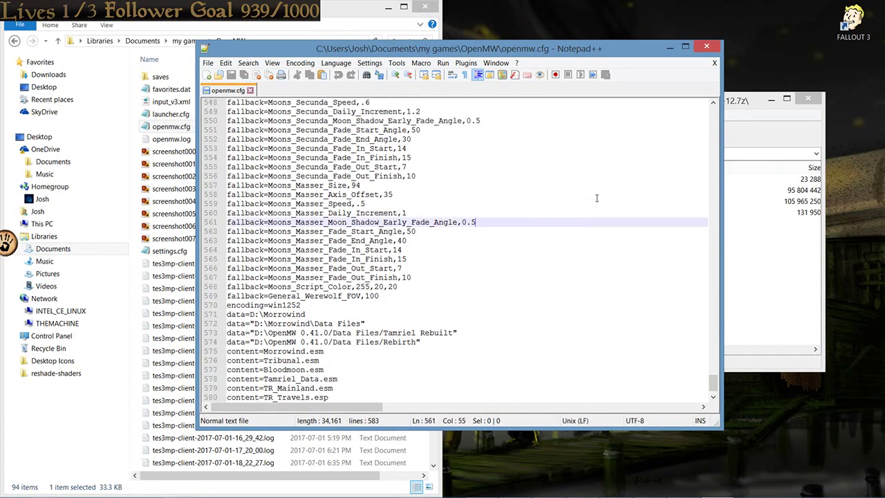
pyautogui.scroll(-2, 352, 259)
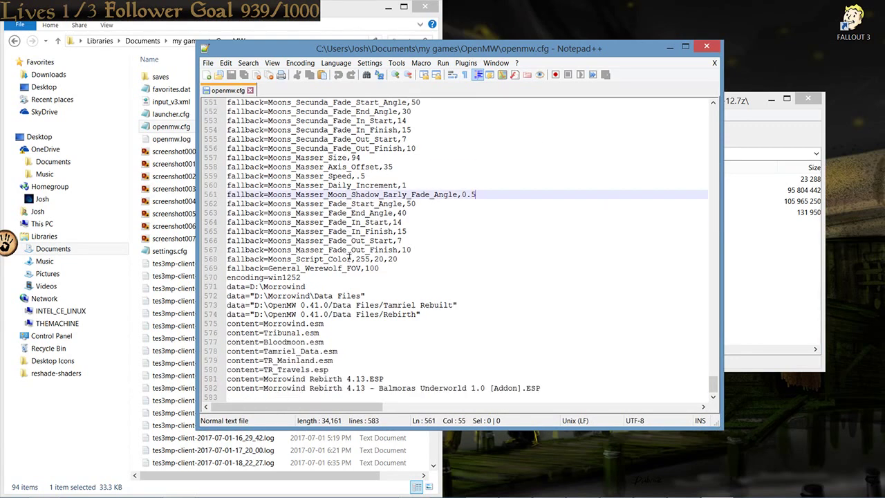
pyautogui.click(216, 261)
pyautogui.click(229, 330)
pyautogui.click(315, 240)
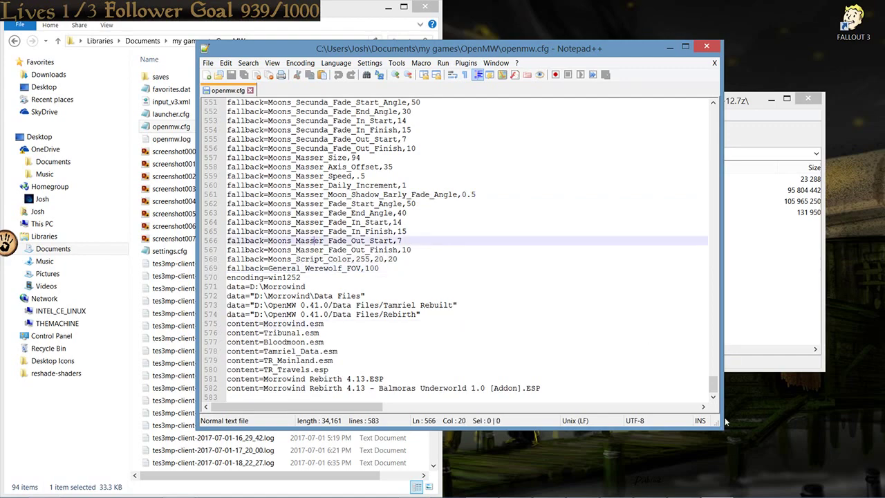
# Step: Examine the fallback-archive lines at the beginning of openmw.cfg, including the PT_Data.bsa and TR_Data.bsa entries
pyautogui.moveTo(713, 386); pyautogui.dragTo(706, 92)
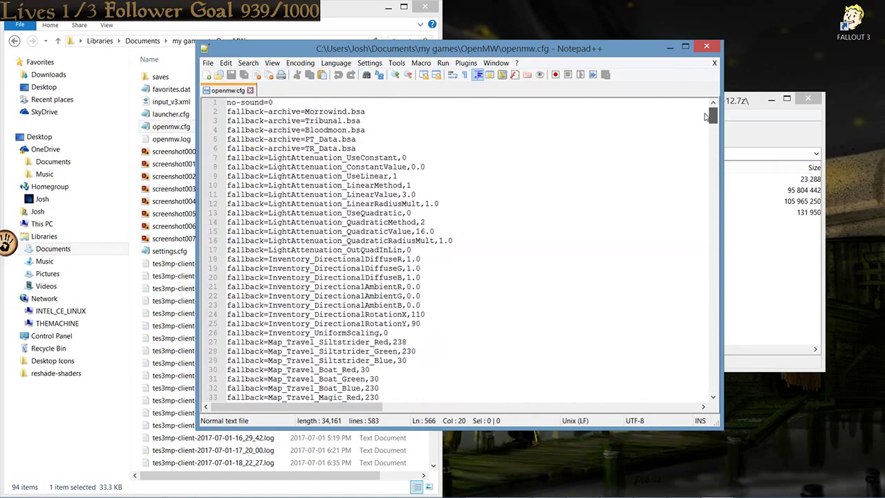
pyautogui.click(262, 194)
pyautogui.click(260, 111)
pyautogui.click(313, 129)
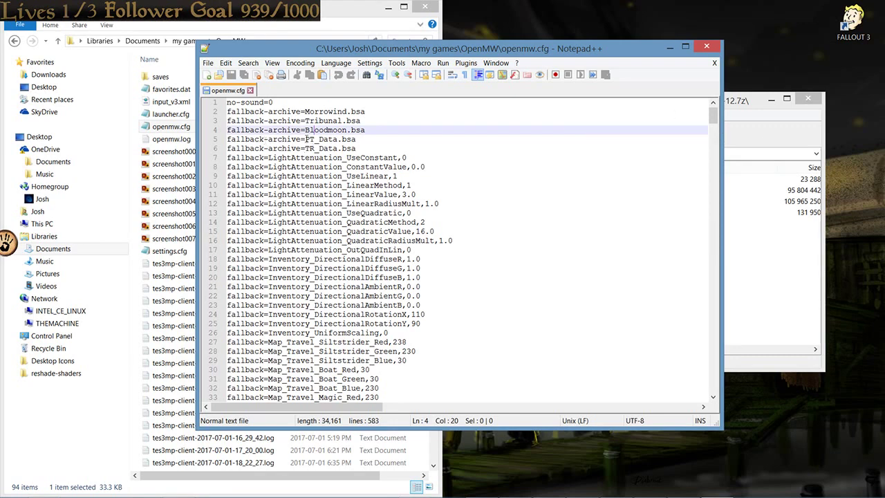
pyautogui.click(305, 147)
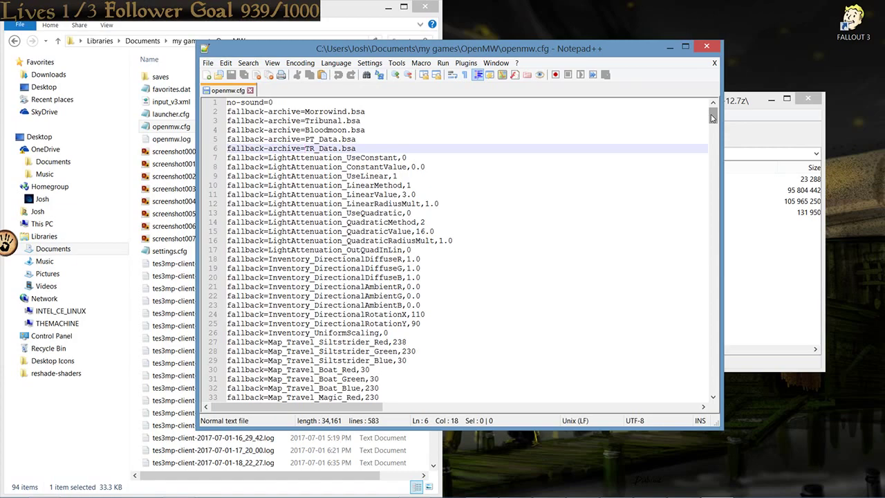
# Step: Review the base-game data paths and the Morrowind, Tribunal and Bloodmoon content lines near the end of openmw.cfg
pyautogui.moveTo(712, 117); pyautogui.dragTo(712, 387)
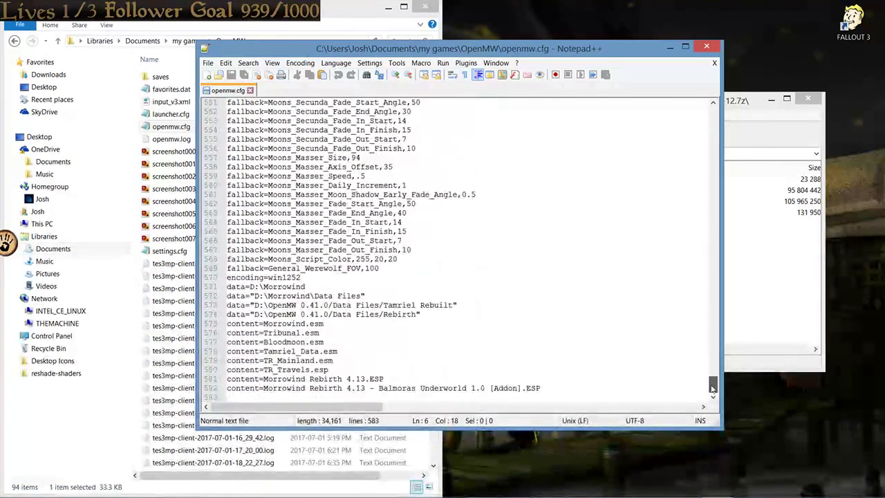
pyautogui.click(451, 286)
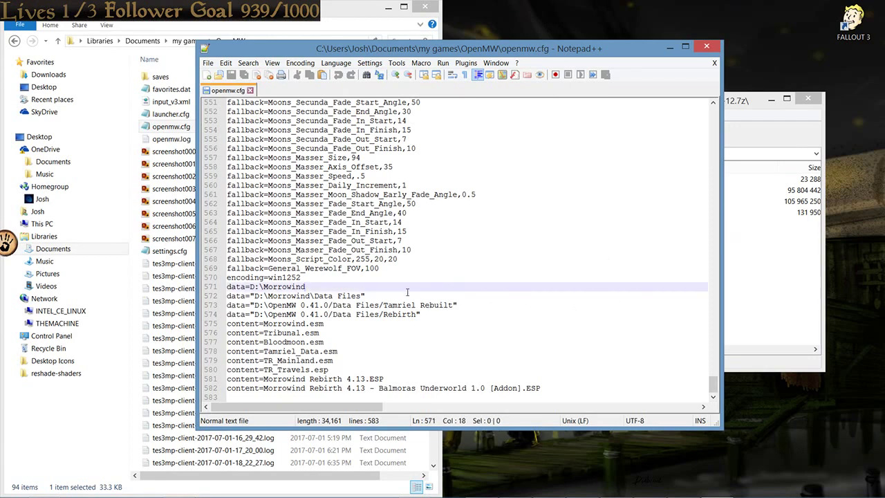
pyautogui.click(264, 333)
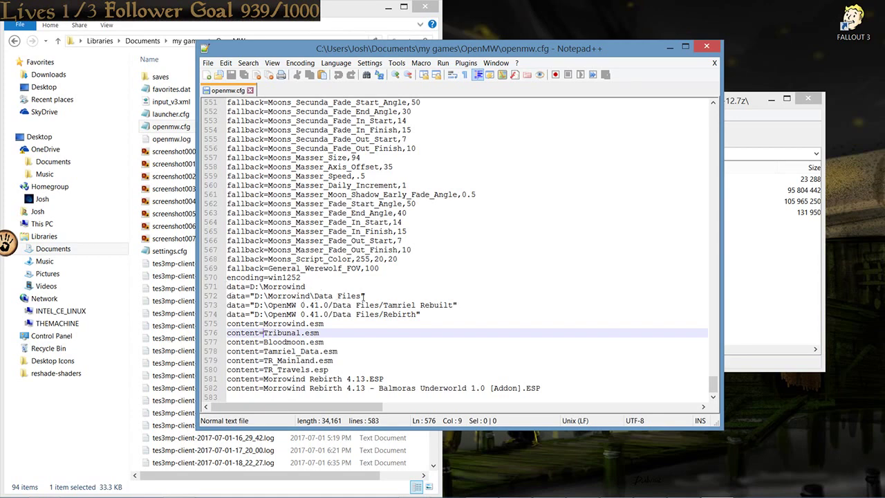
pyautogui.moveTo(371, 294); pyautogui.dragTo(235, 285)
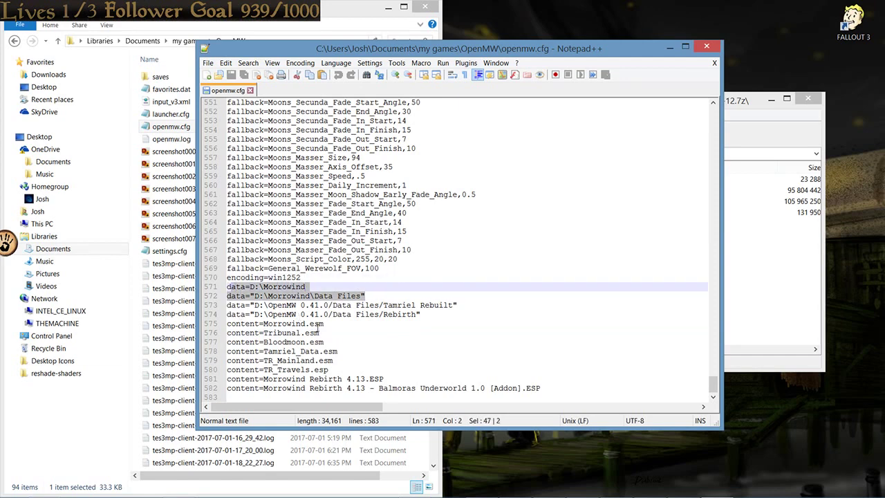
pyautogui.moveTo(235, 324); pyautogui.dragTo(333, 342)
# Step: Examine how the Tamriel Rebuilt data line is written, including its quoted folder path
pyautogui.click(397, 315)
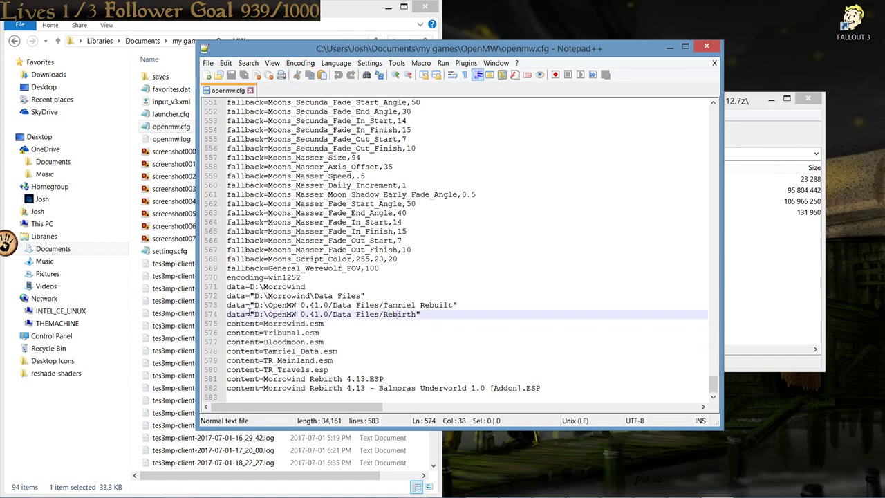
pyautogui.click(248, 304)
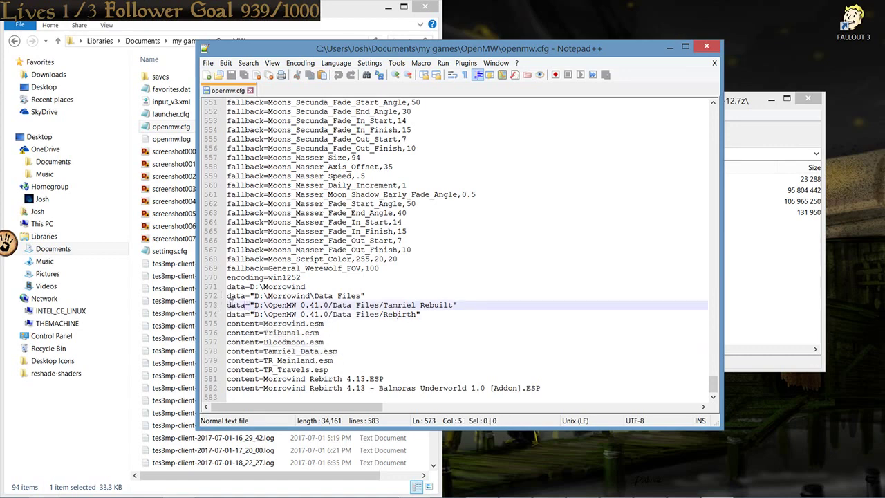
pyautogui.moveTo(227, 305); pyautogui.dragTo(477, 305)
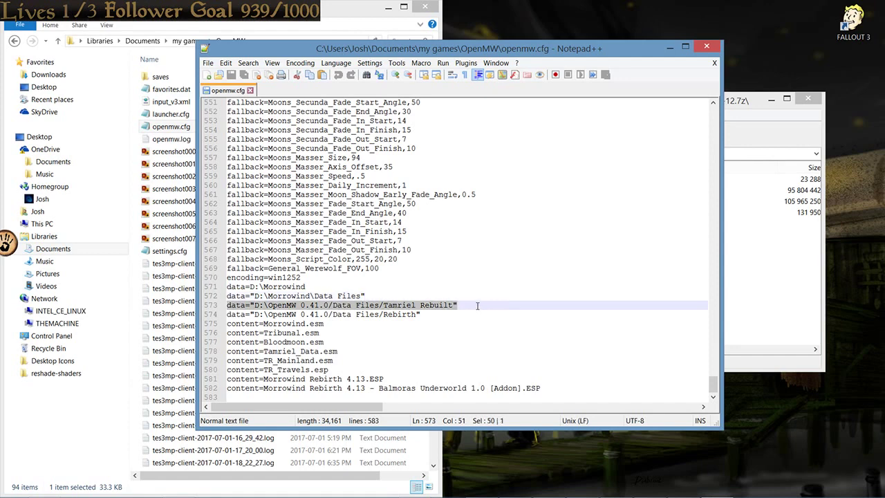
pyautogui.click(373, 342)
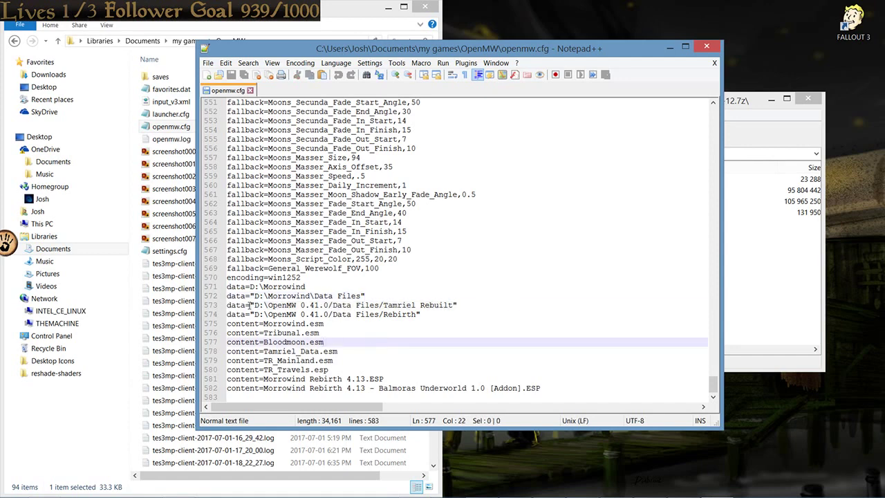
pyautogui.click(250, 305)
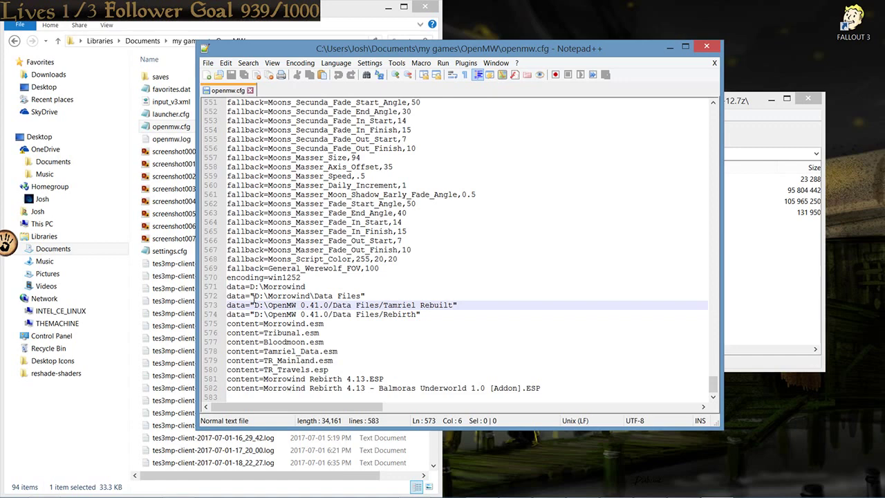
pyautogui.click(251, 296)
pyautogui.click(251, 304)
pyautogui.moveTo(458, 306); pyautogui.dragTo(260, 306)
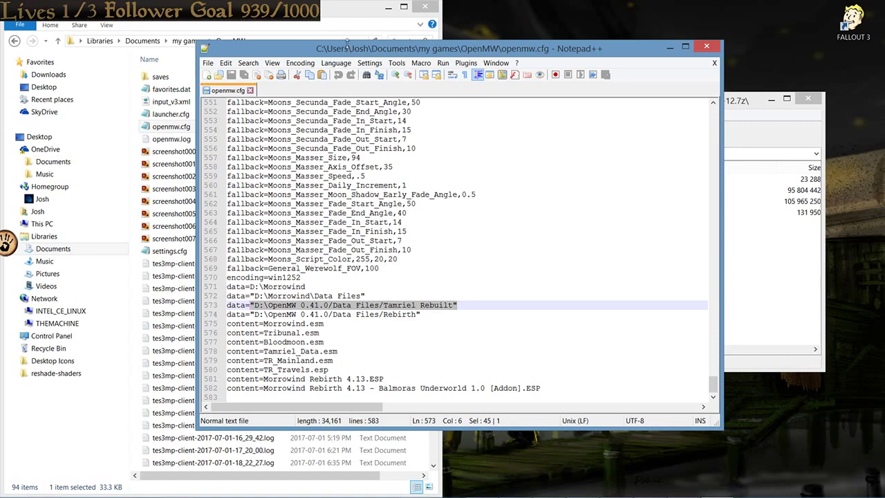
# Step: Move the Notepad++ window clear of the file browser and open the Rebirth folder in Data Files of D:\OpenMW 0.41.0
pyautogui.moveTo(349, 52); pyautogui.dragTo(504, 16)
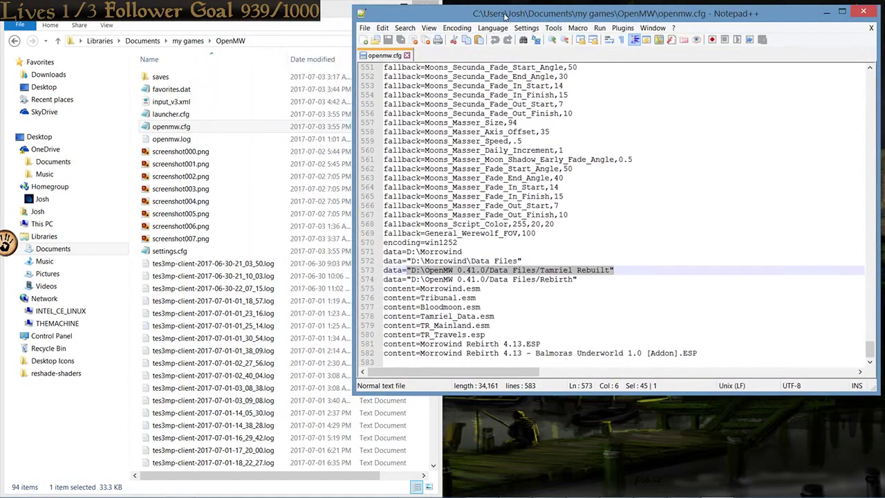
pyautogui.click(239, 202)
pyautogui.click(14, 41)
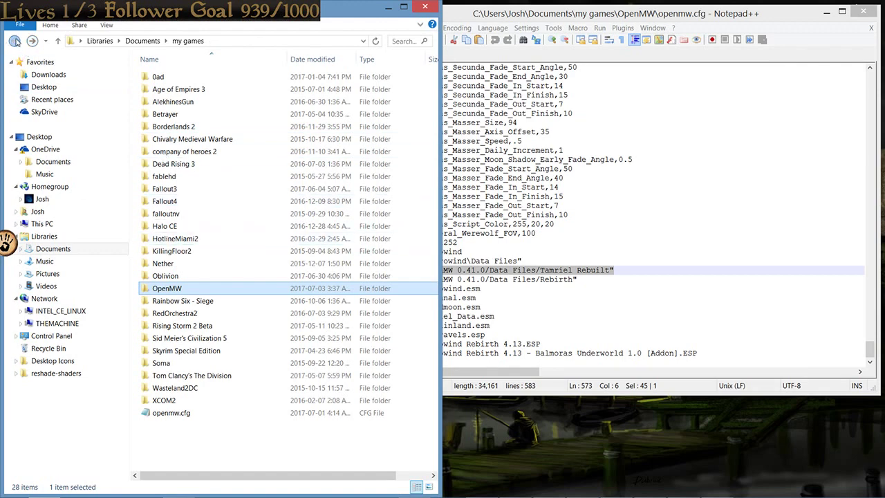
pyautogui.click(14, 41)
pyautogui.click(14, 41)
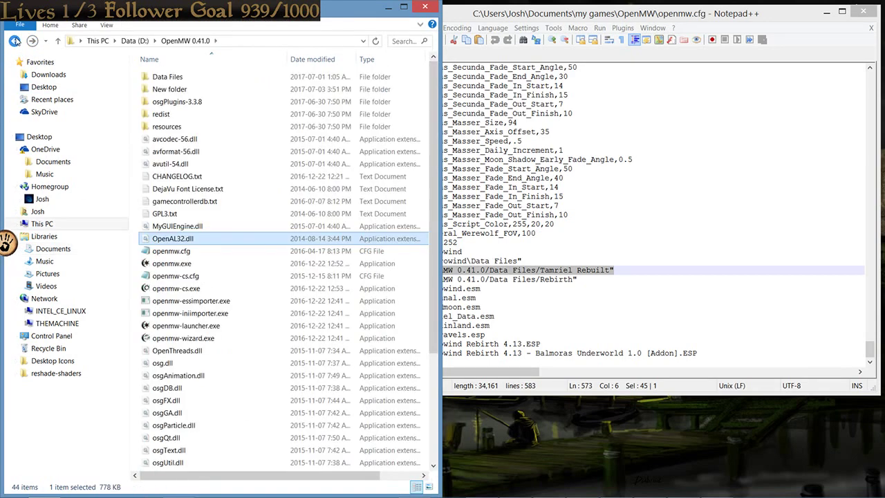
pyautogui.click(207, 189)
pyautogui.scroll(-3, 274, 207)
pyautogui.scroll(3, 274, 225)
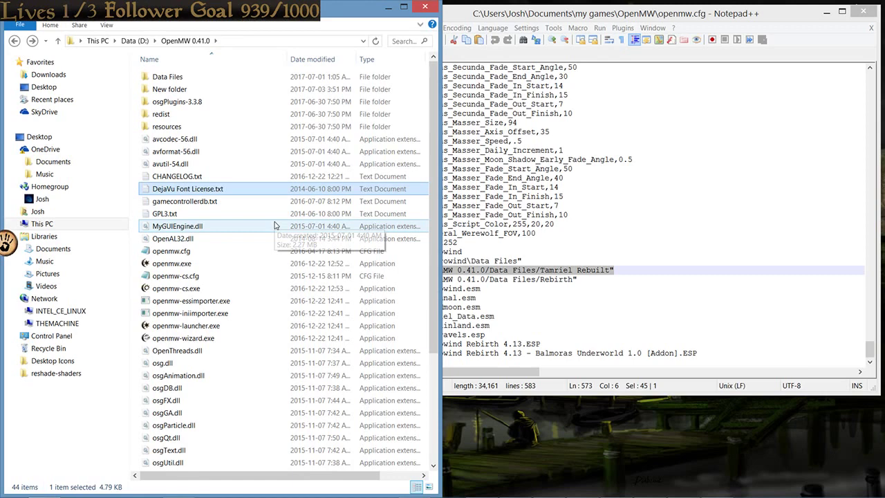
pyautogui.click(274, 226)
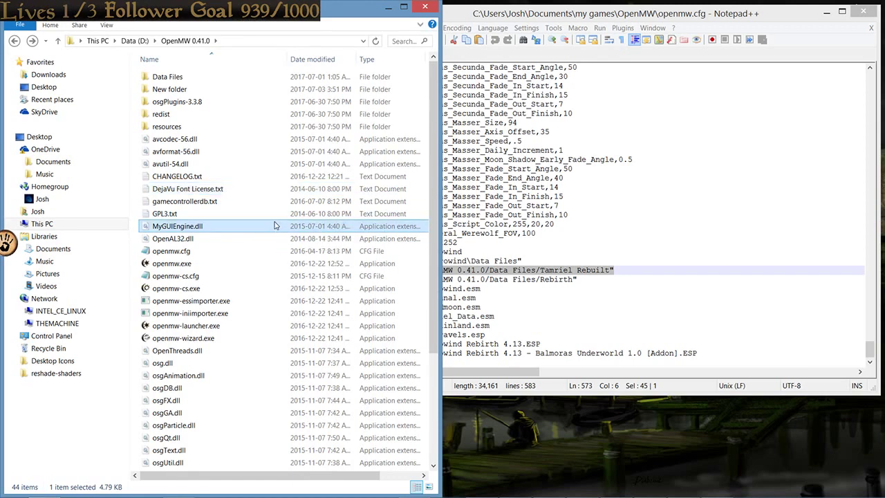
pyautogui.doubleClick(197, 78)
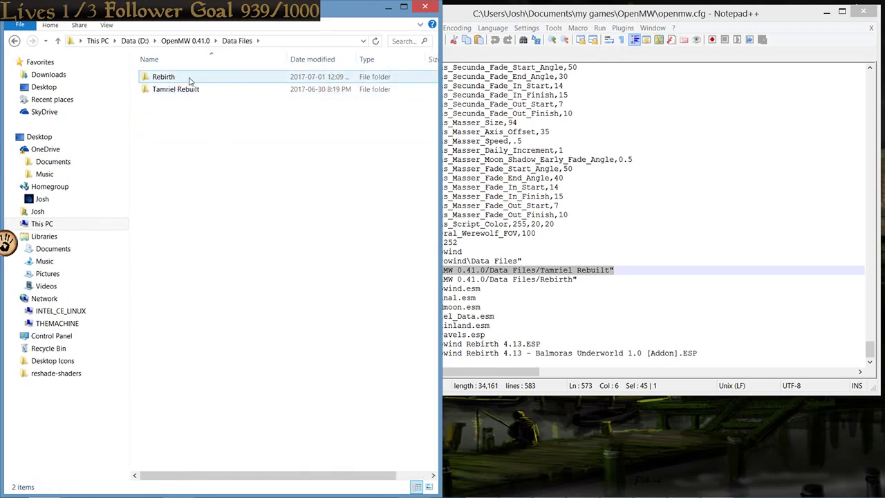
pyautogui.doubleClick(191, 79)
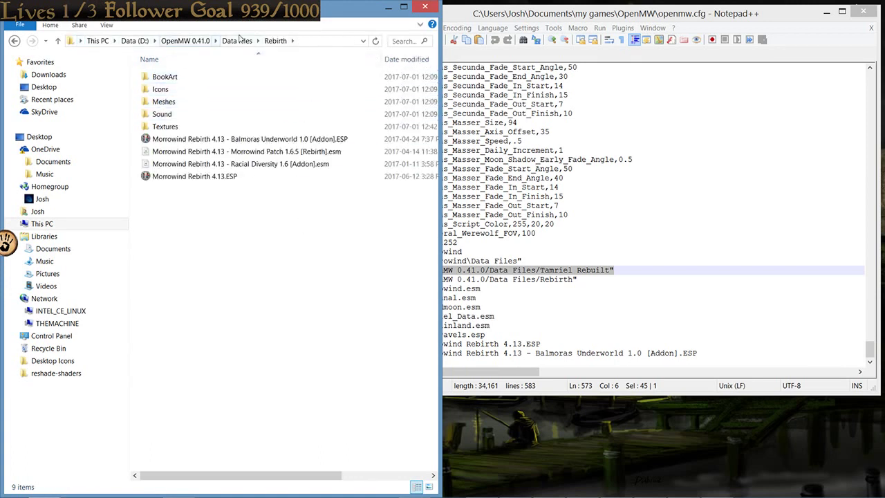
# Step: Copy the full path of the Rebirth folder, D:\OpenMW 0.41.0\Data Files\Rebirth
pyautogui.click(334, 39)
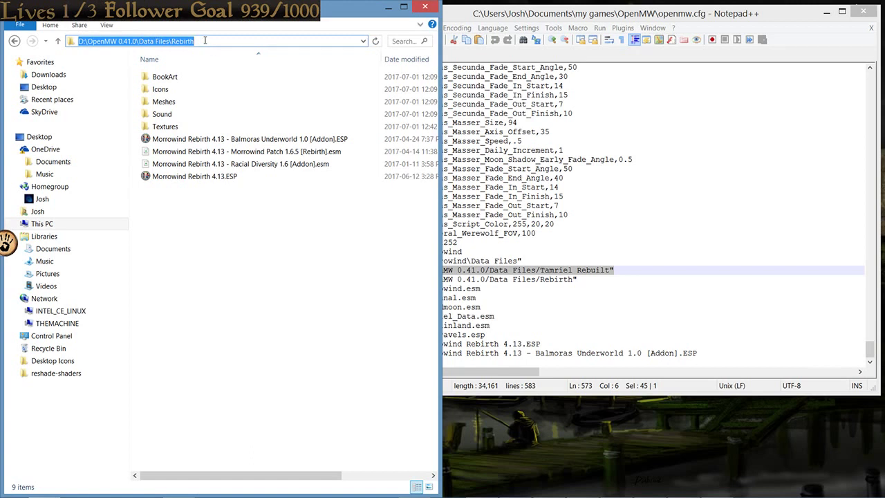
pyautogui.moveTo(196, 42); pyautogui.dragTo(43, 40)
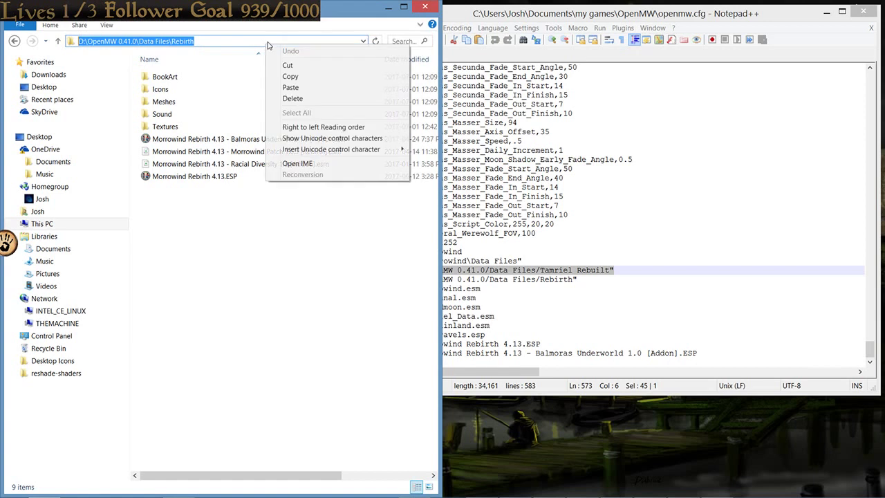
pyautogui.rightClick(266, 44)
pyautogui.click(290, 76)
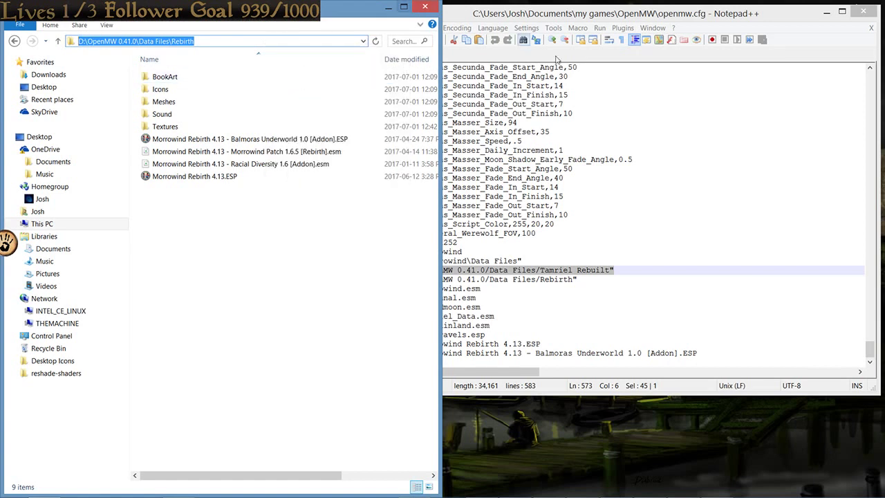
# Step: Replace the path on the Rebirth data line in openmw.cfg with the copied "D:\OpenMW 0.41.0\Data Files\Rebirth", enclosed in double quotes
pyautogui.click(600, 273)
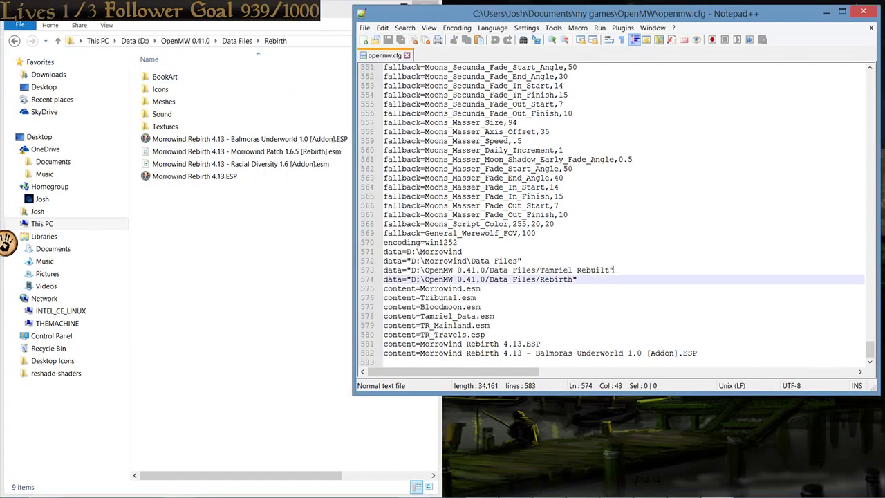
pyautogui.click(617, 271)
pyautogui.moveTo(619, 270); pyautogui.dragTo(417, 271)
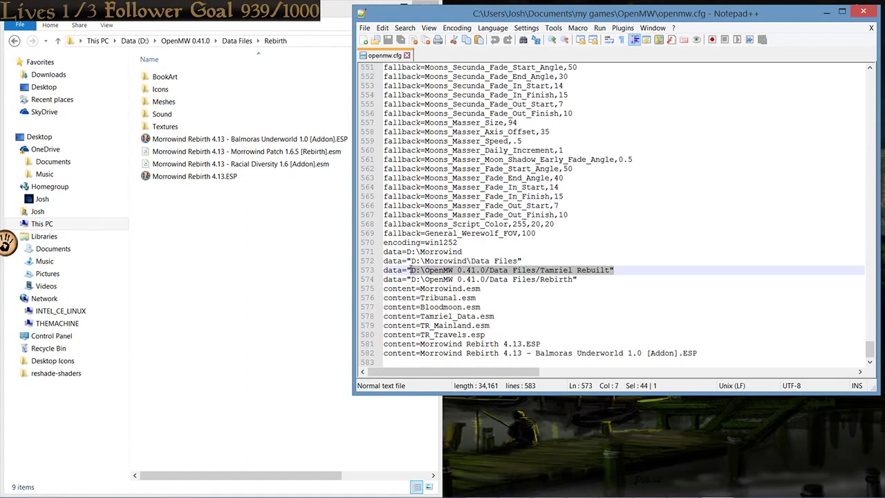
pyautogui.click(606, 295)
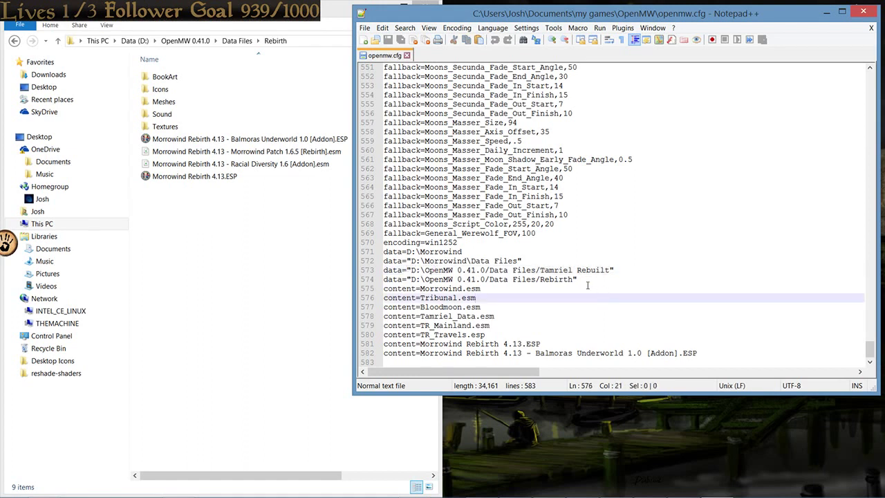
pyautogui.moveTo(583, 280); pyautogui.dragTo(409, 279)
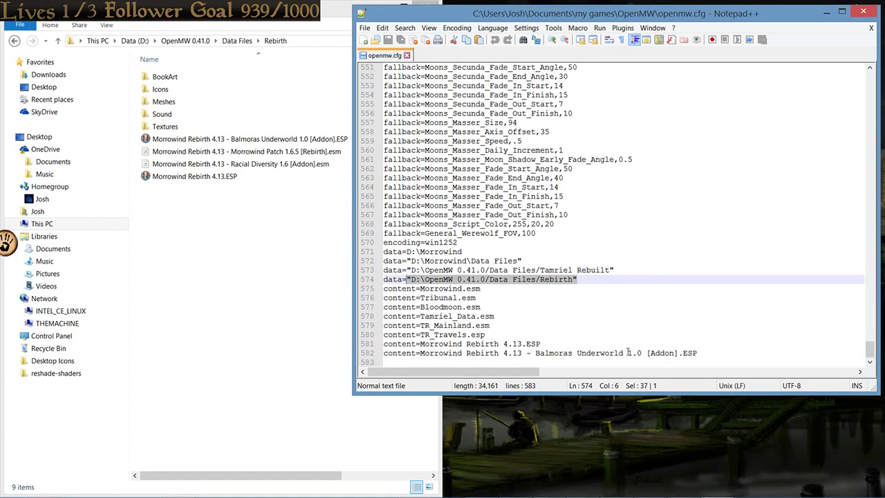
pyautogui.press('Delete')
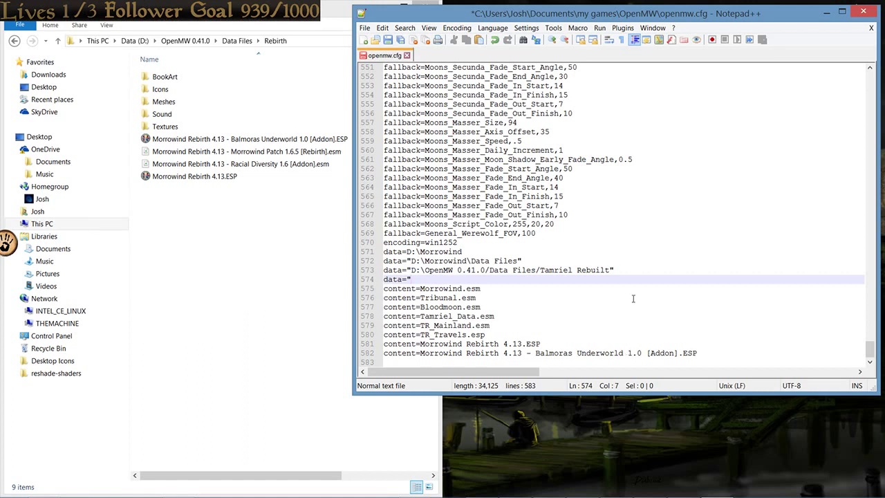
pyautogui.rightClick(453, 283)
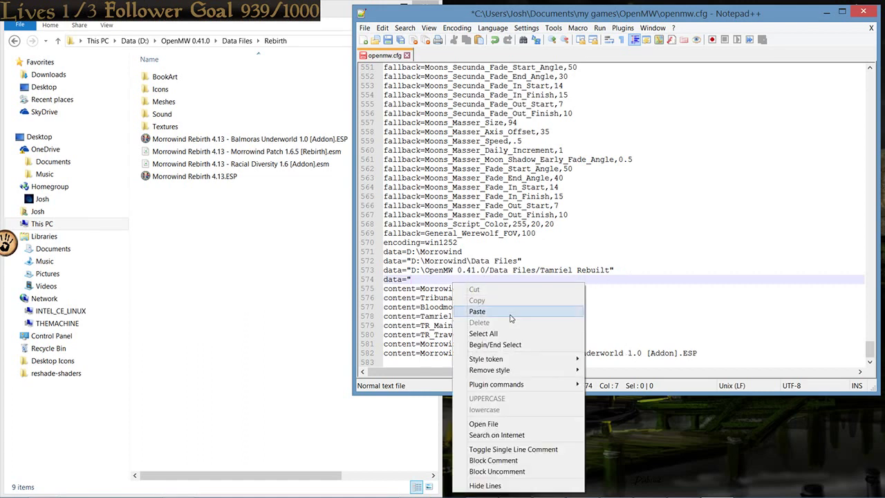
pyautogui.click(501, 311)
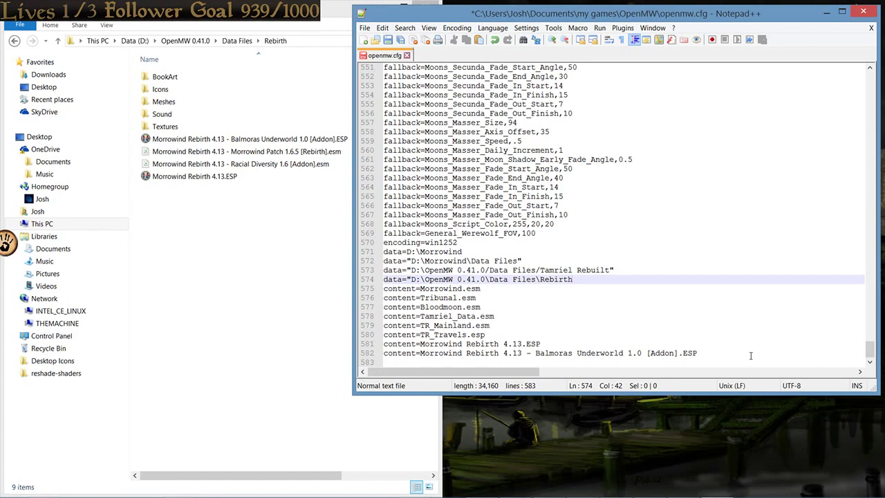
pyautogui.write('"')
pyautogui.click(569, 298)
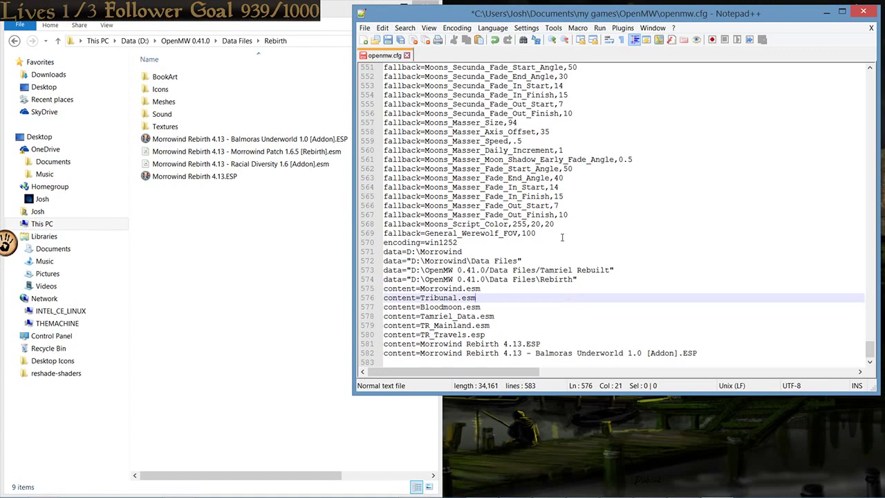
# Step: Delete the quoted folder path from the Tamriel Rebuilt data line in openmw.cfg, keeping only data=
pyautogui.moveTo(595, 281); pyautogui.dragTo(385, 279)
pyautogui.click(532, 270)
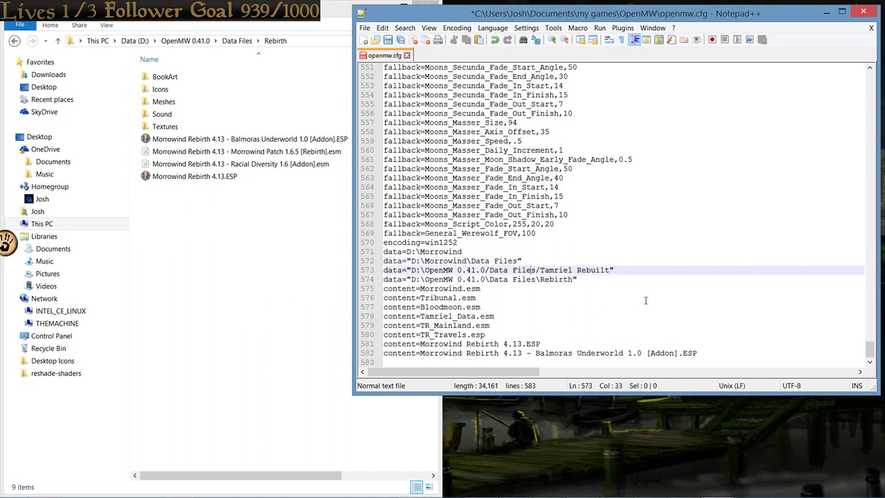
pyautogui.moveTo(615, 270); pyautogui.dragTo(411, 271)
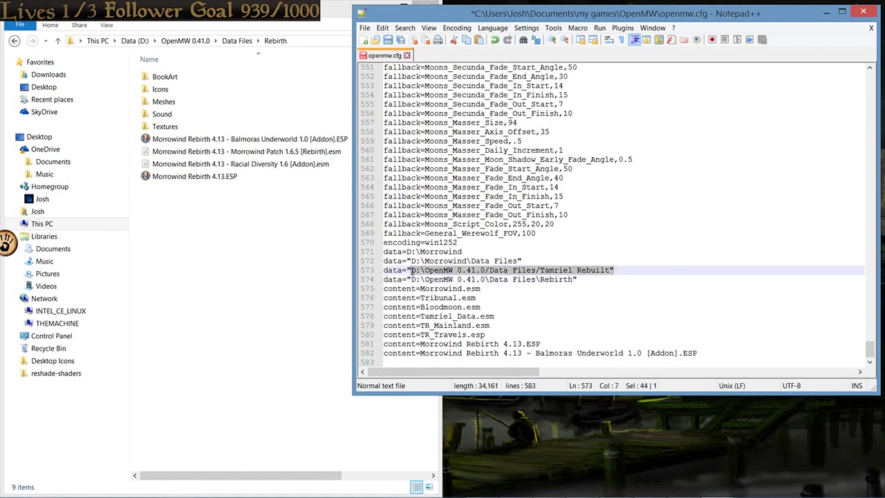
pyautogui.press('BackSpace')
pyautogui.press('BackSpace')
# Step: Open the Tamriel Rebuilt folder in Data Files and copy its full path, D:\OpenMW 0.41.0\Data Files\Tamriel Rebuilt
pyautogui.click(242, 62)
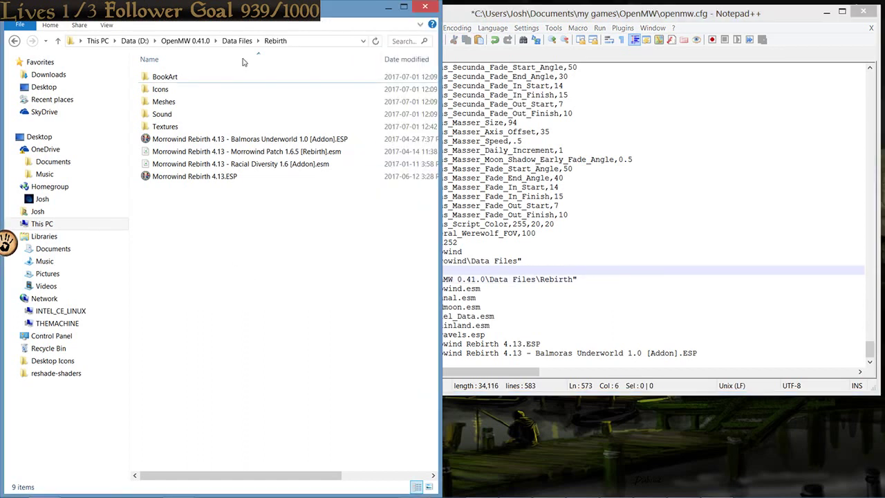
pyautogui.click(237, 41)
pyautogui.doubleClick(193, 89)
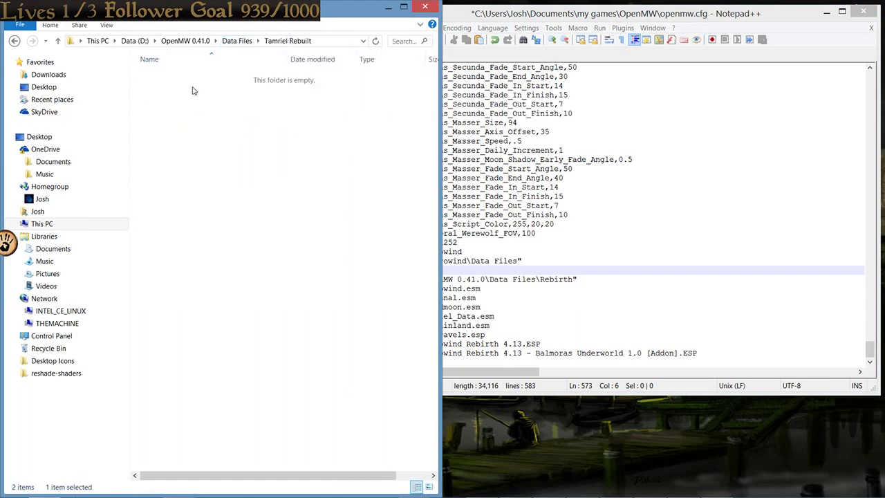
pyautogui.click(126, 42)
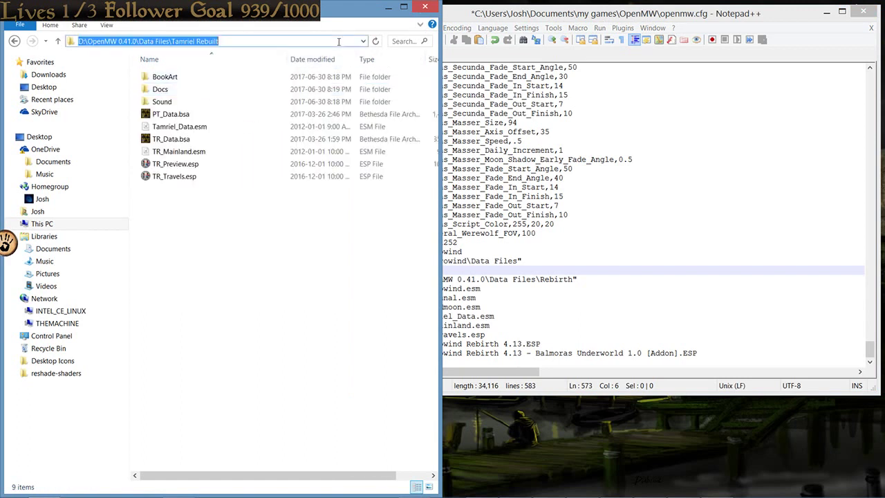
pyautogui.rightClick(272, 39)
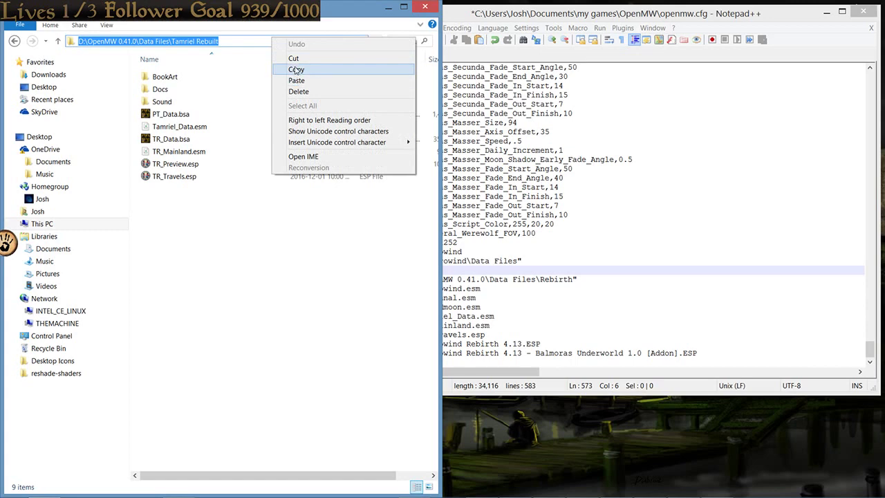
pyautogui.click(296, 69)
# Step: Complete the empty data= line in openmw.cfg with the copied path in double quotes, "D:\OpenMW 0.41.0\Data Files\Tamriel Rebuilt"
pyautogui.click(476, 268)
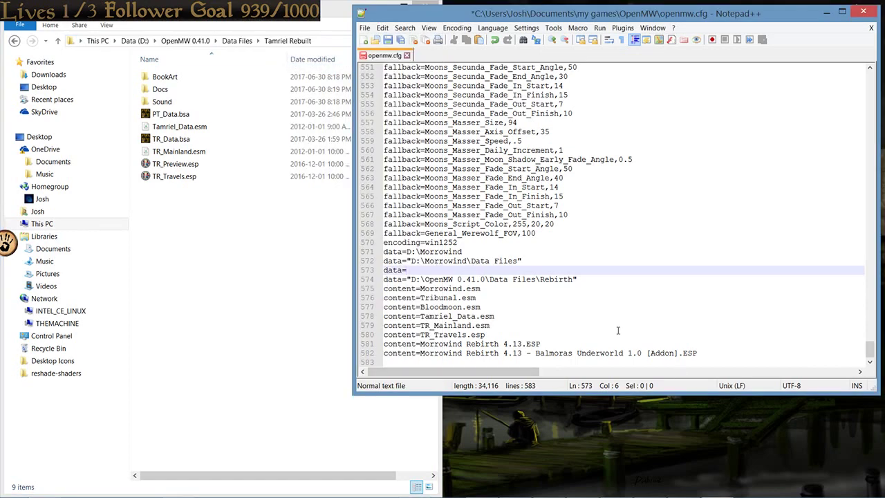
pyautogui.write('"')
pyautogui.hotkey('ctrl', 'v')
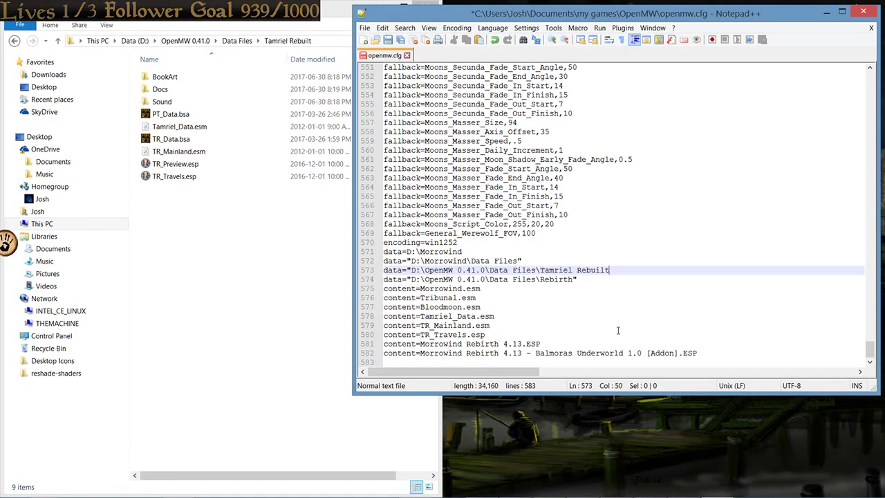
pyautogui.write('"')
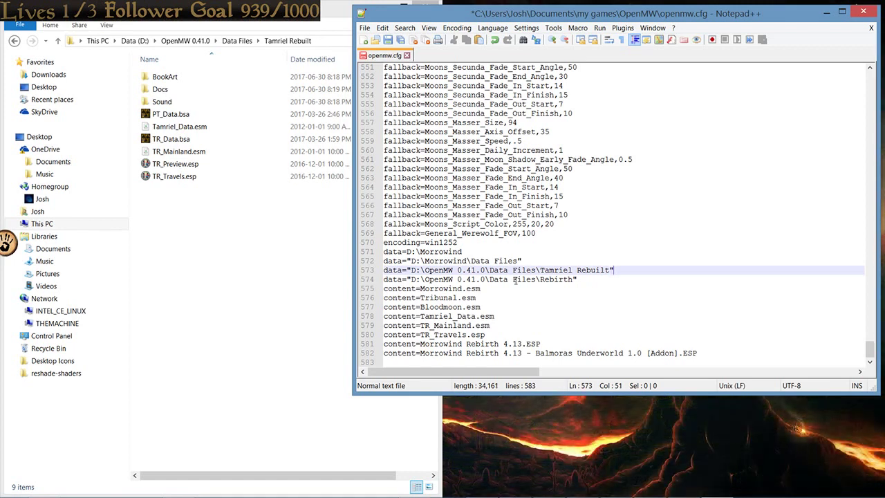
pyautogui.click(588, 278)
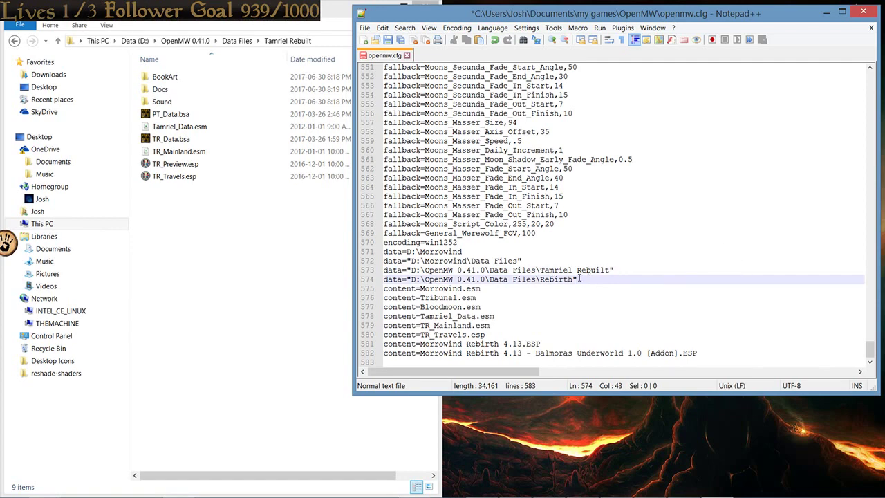
pyautogui.click(615, 270)
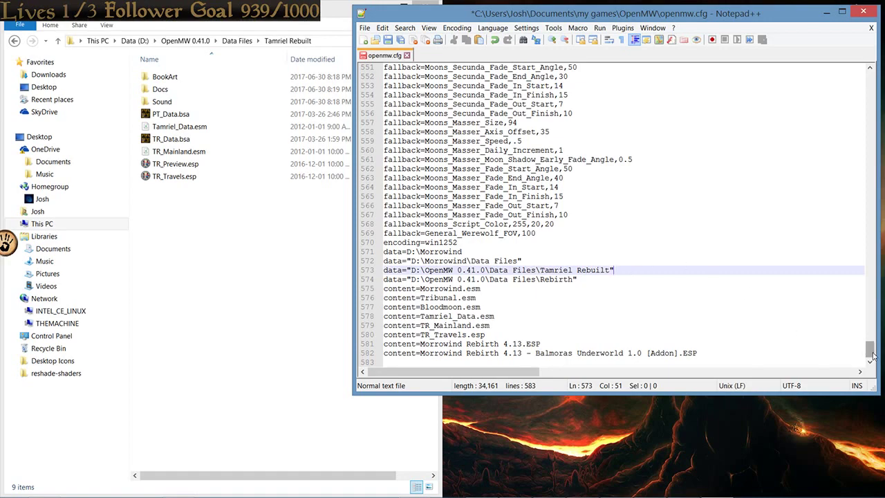
# Step: Examine the fallback-archive entries at the start of openmw.cfg, including the PT_Data.bsa and TR_Data.bsa lines for Tamriel Rebuilt
pyautogui.moveTo(872, 354); pyautogui.dragTo(872, 67)
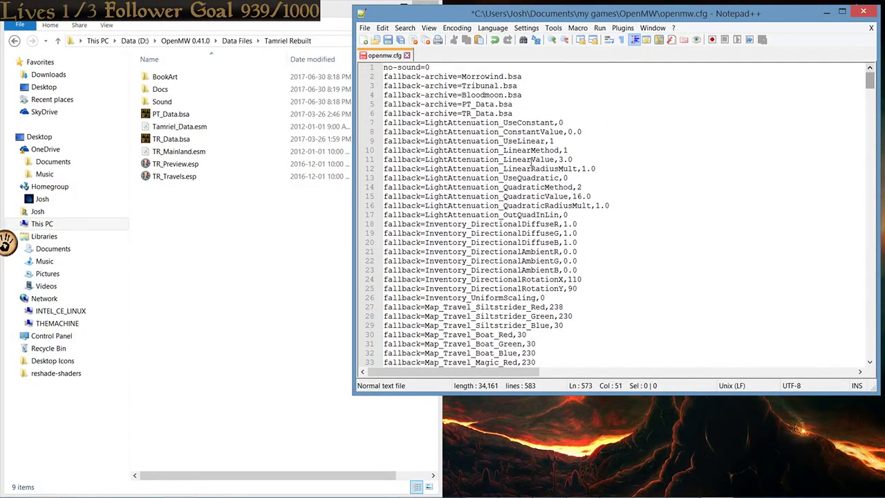
pyautogui.scroll(-7, 413, 193)
pyautogui.scroll(-10, 402, 315)
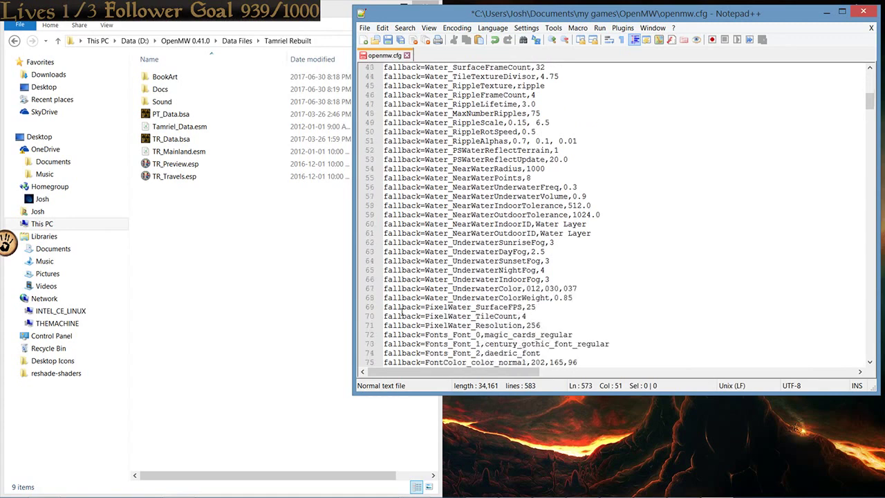
pyautogui.scroll(11, 404, 325)
pyautogui.scroll(6, 404, 325)
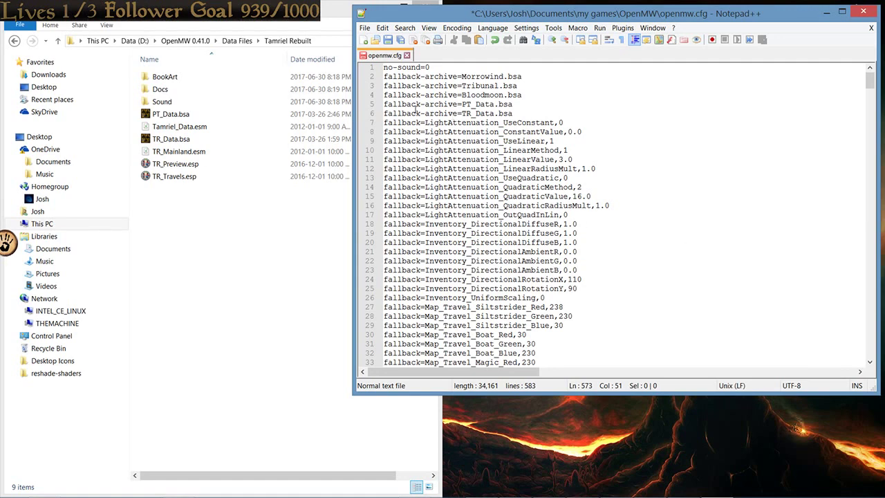
pyautogui.moveTo(515, 116); pyautogui.dragTo(466, 87)
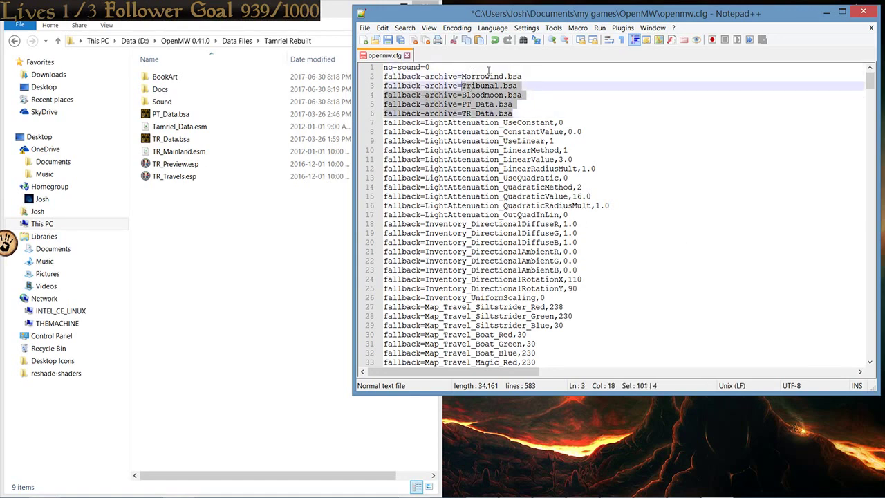
pyautogui.click(525, 72)
pyautogui.click(460, 87)
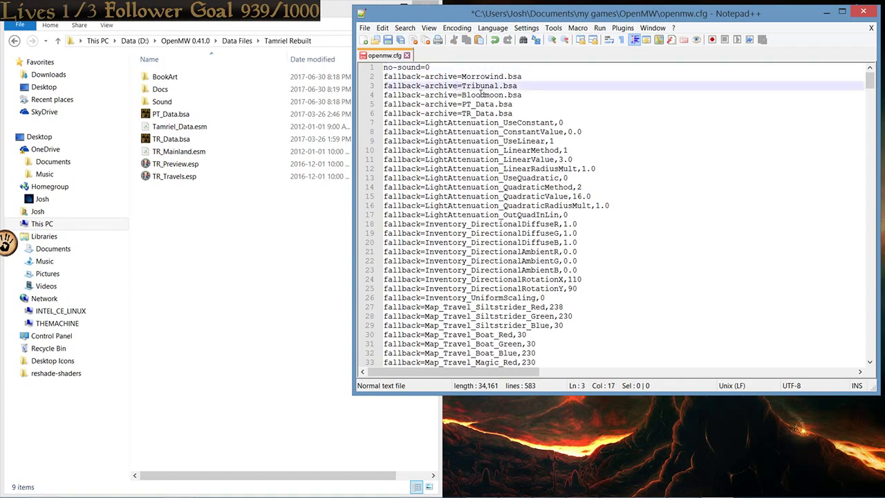
pyautogui.click(475, 95)
pyautogui.click(460, 104)
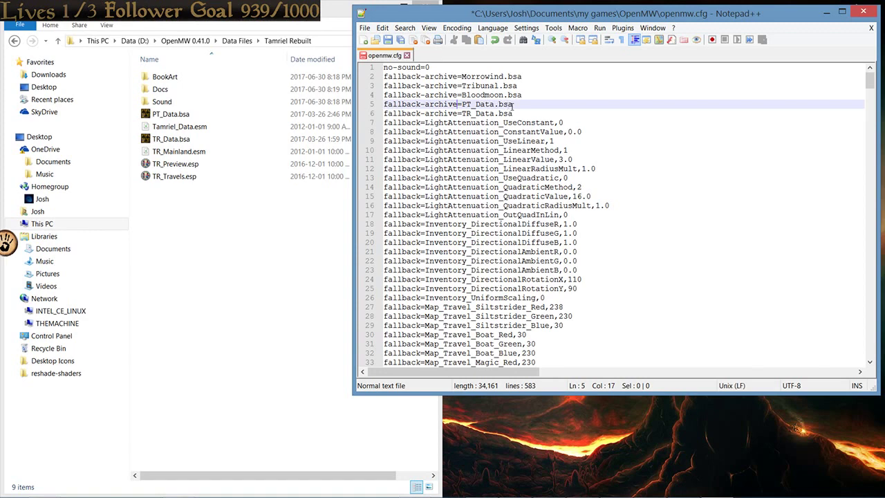
pyautogui.click(460, 113)
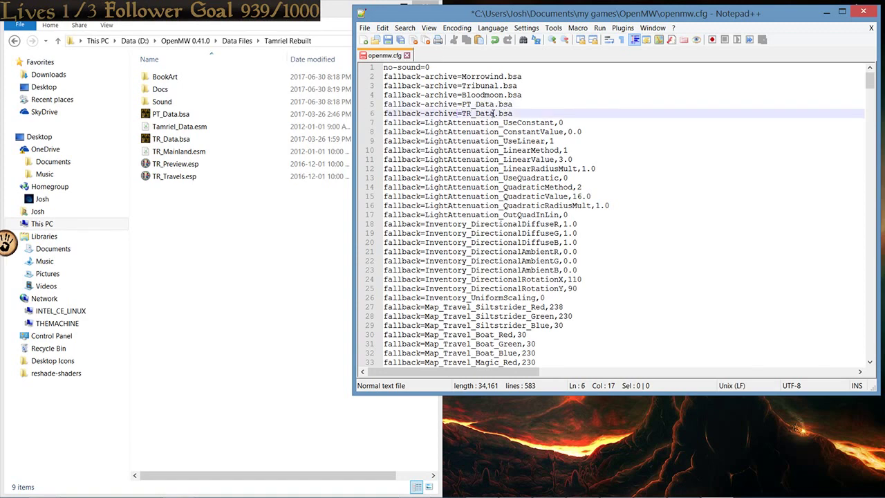
pyautogui.click(519, 113)
pyautogui.moveTo(513, 113); pyautogui.dragTo(378, 104)
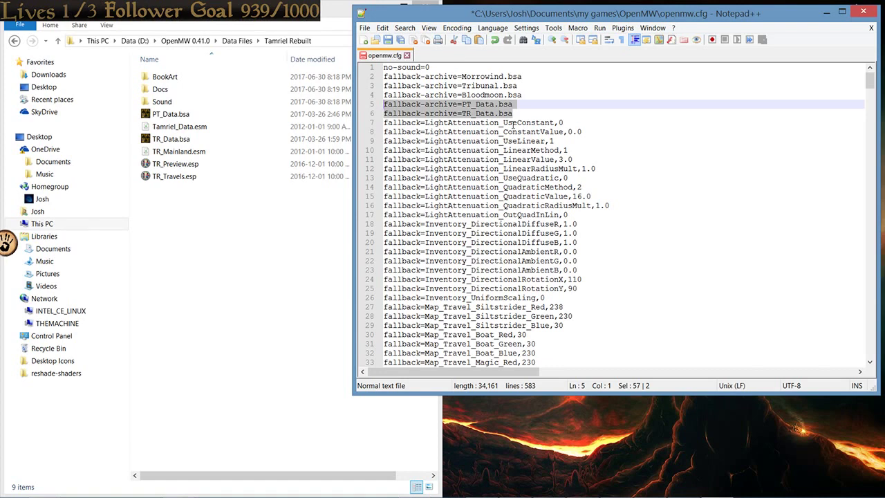
pyautogui.click(469, 188)
pyautogui.moveTo(512, 113); pyautogui.dragTo(379, 77)
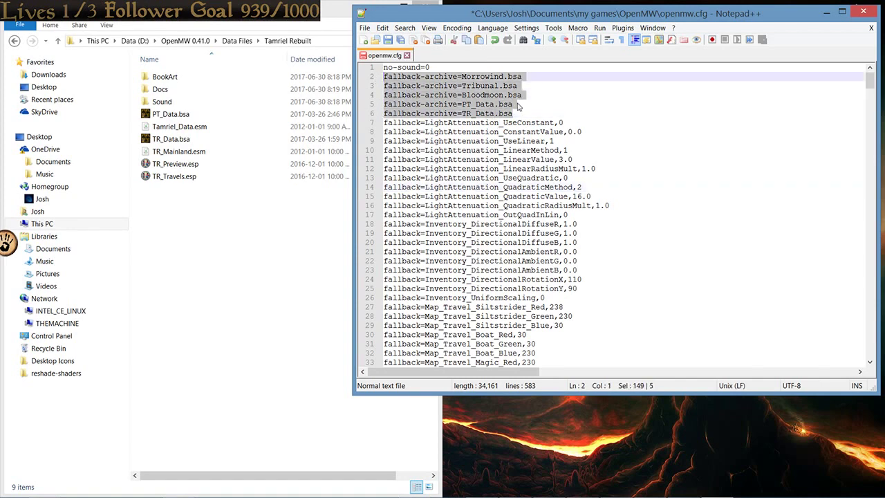
pyautogui.click(447, 85)
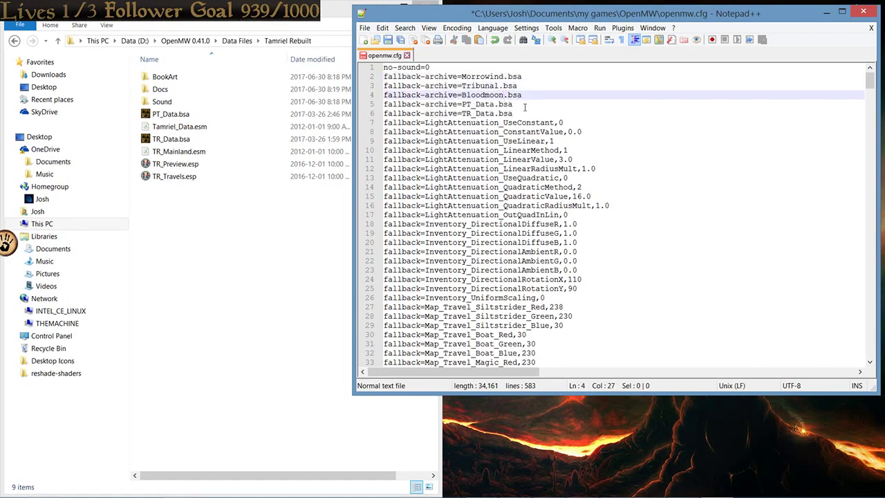
# Step: Cut the five fallback-archive lines from Morrowind.bsa to TR_Data.bsa and paste them back on a new line below no-sound=0
pyautogui.moveTo(525, 112); pyautogui.dragTo(384, 77)
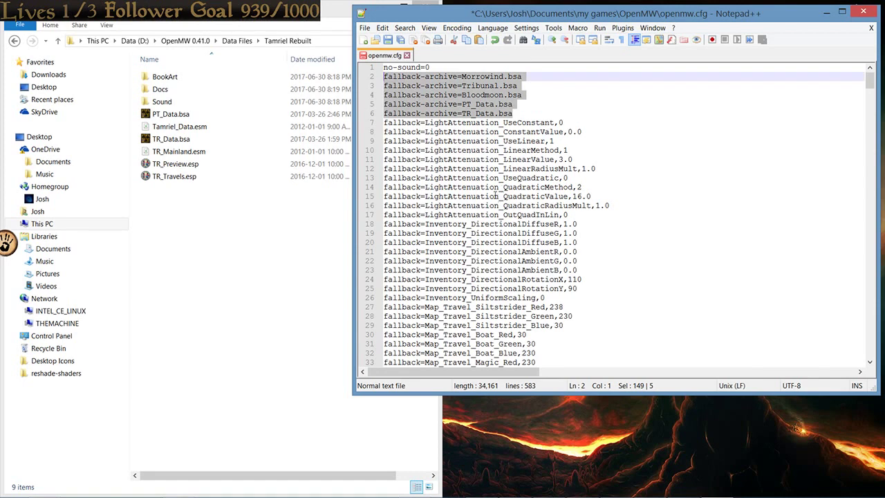
pyautogui.press('Delete')
pyautogui.press('BackSpace')
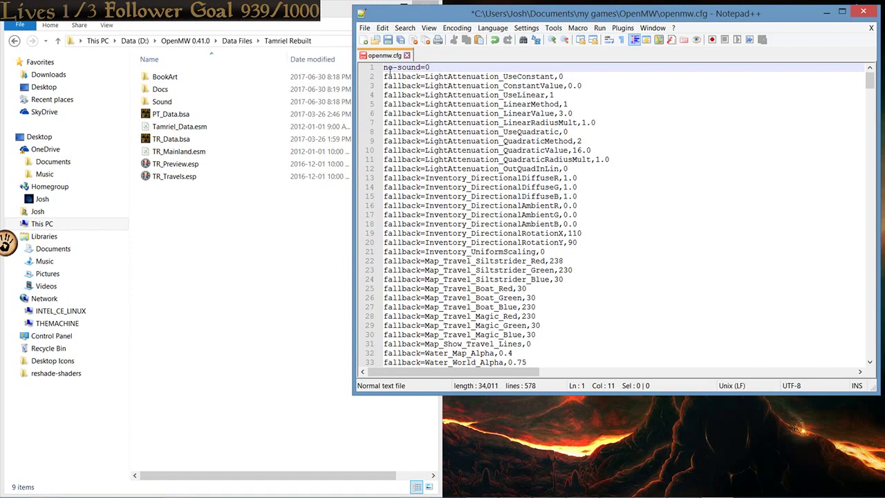
pyautogui.click(568, 152)
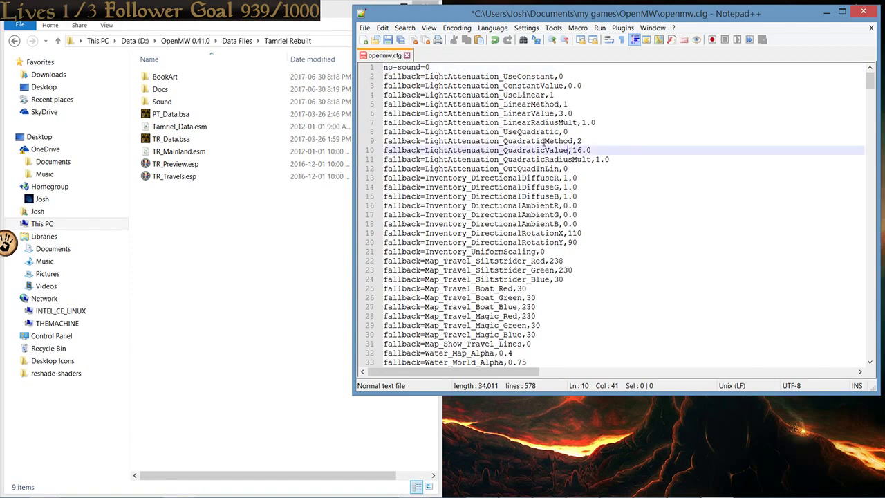
pyautogui.click(439, 68)
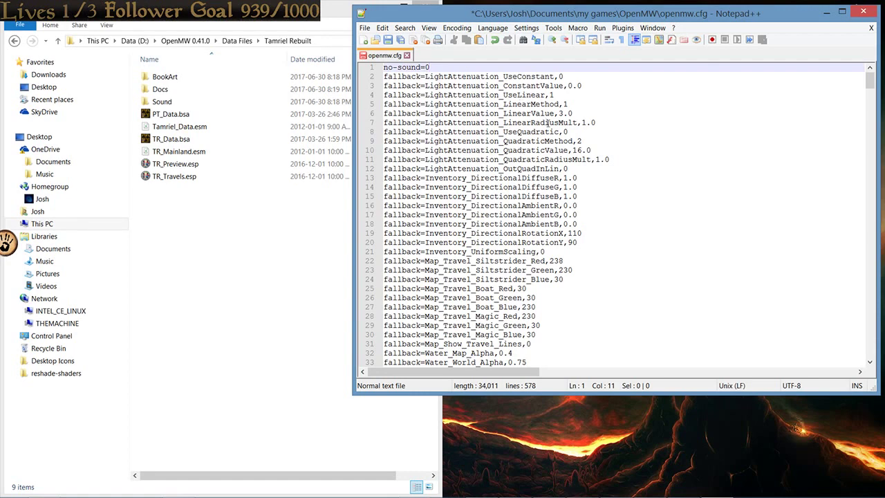
pyautogui.press('Return')
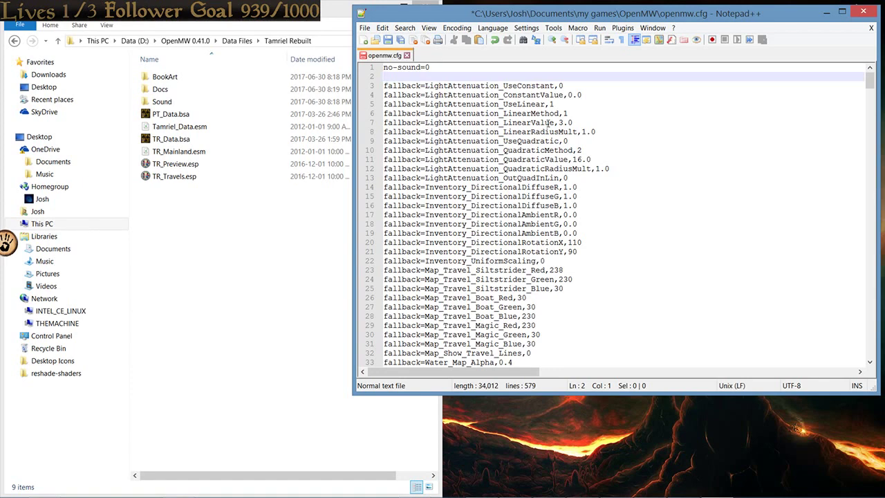
pyautogui.hotkey('ctrl', 'v')
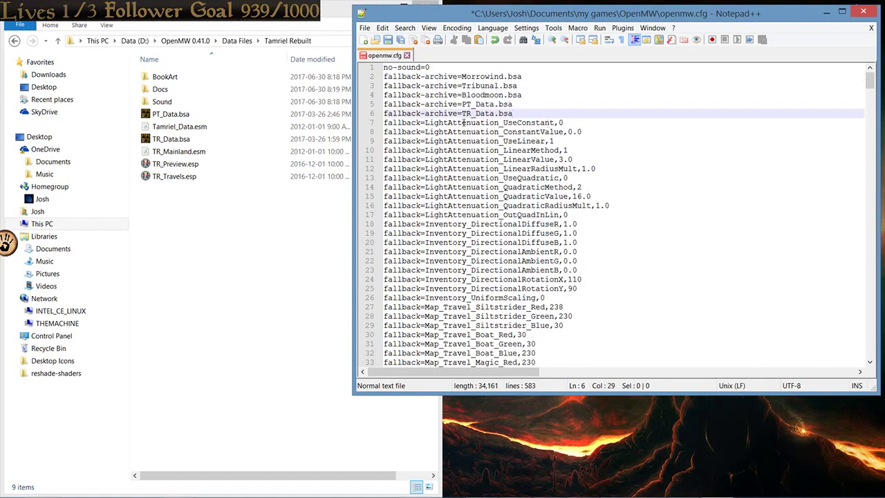
# Step: Go over the fallback-archive lines from Tribunal.bsa to TR_Data.bsa and save openmw.cfg
pyautogui.click(494, 86)
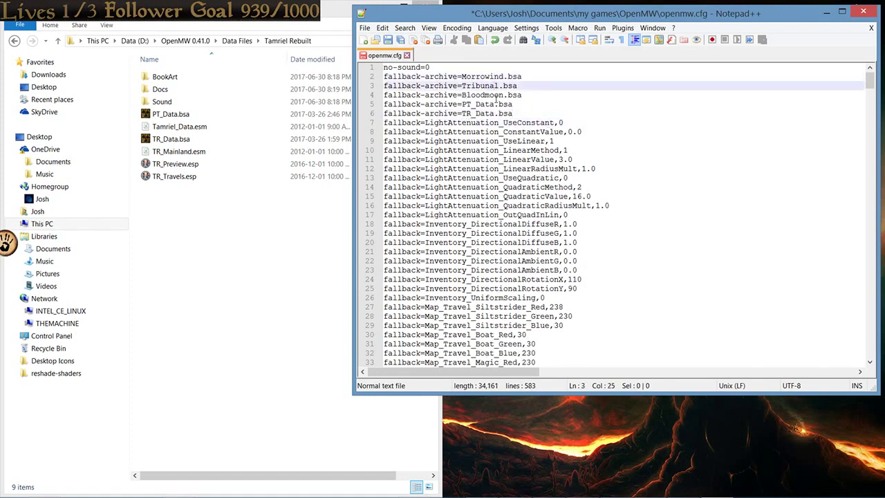
pyautogui.click(496, 95)
pyautogui.click(498, 104)
pyautogui.click(496, 114)
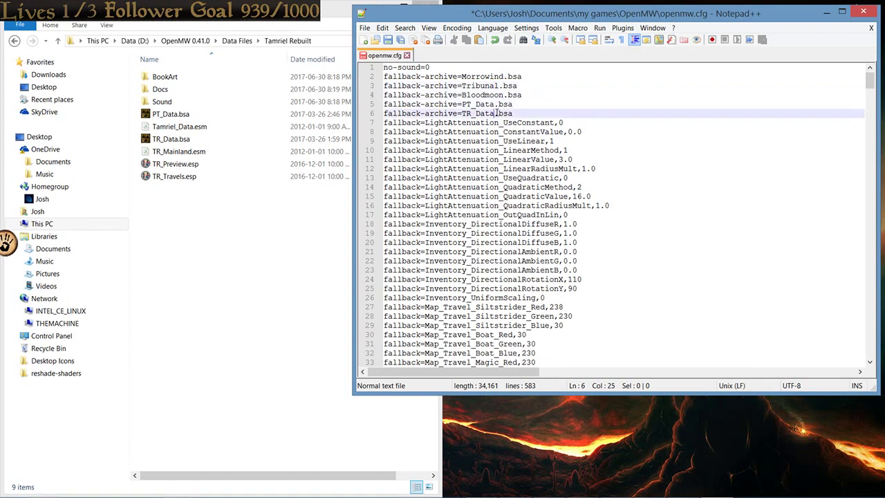
pyautogui.click(517, 113)
pyautogui.click(382, 28)
pyautogui.moveTo(362, 28)
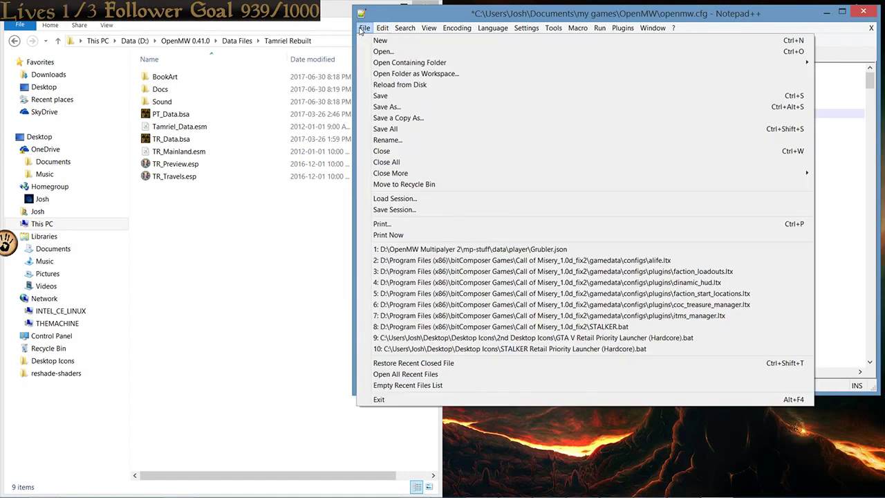
pyautogui.click(381, 95)
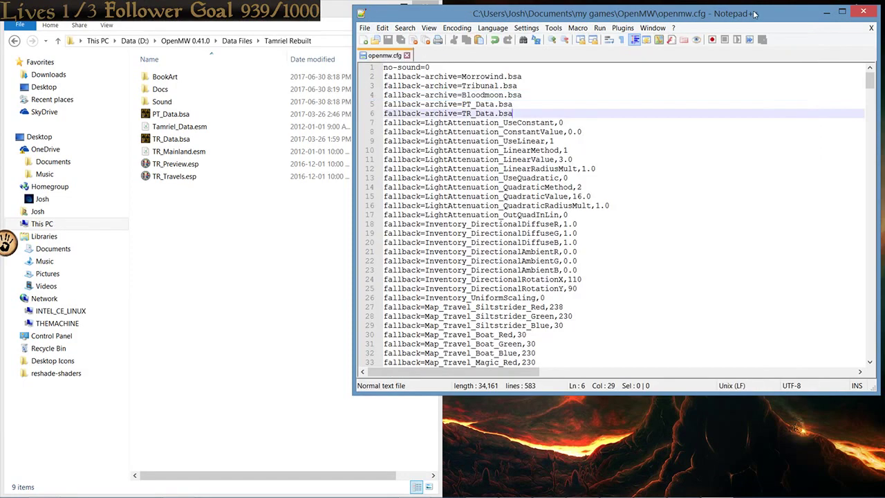
# Step: Close Notepad++ and return the file browser to the Data Files folder of OpenMW 0.41.0
pyautogui.moveTo(755, 19); pyautogui.dragTo(632, 68)
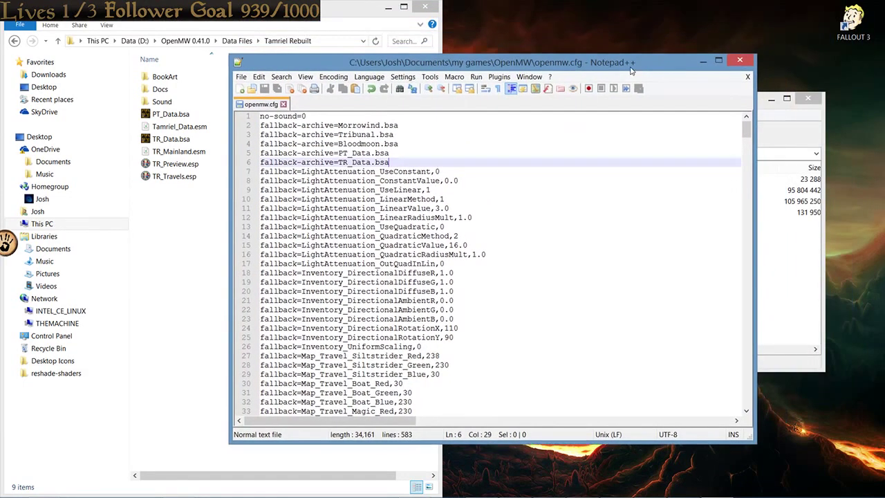
pyautogui.click(741, 60)
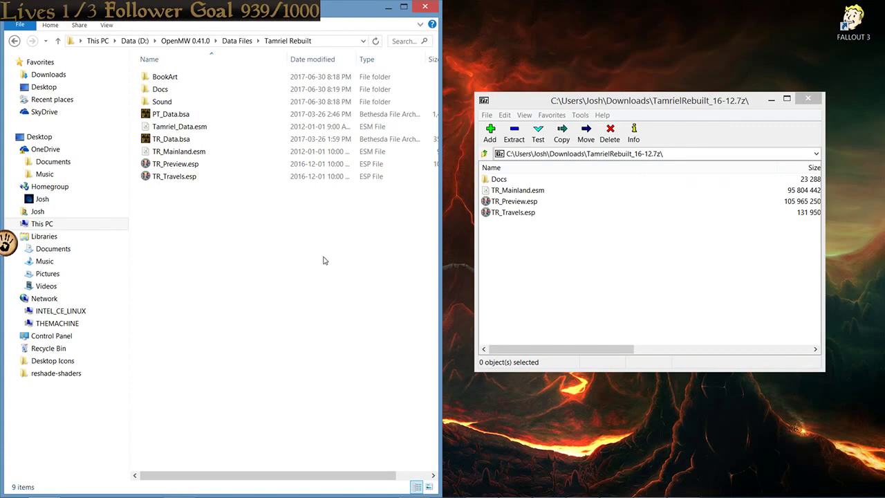
pyautogui.click(18, 46)
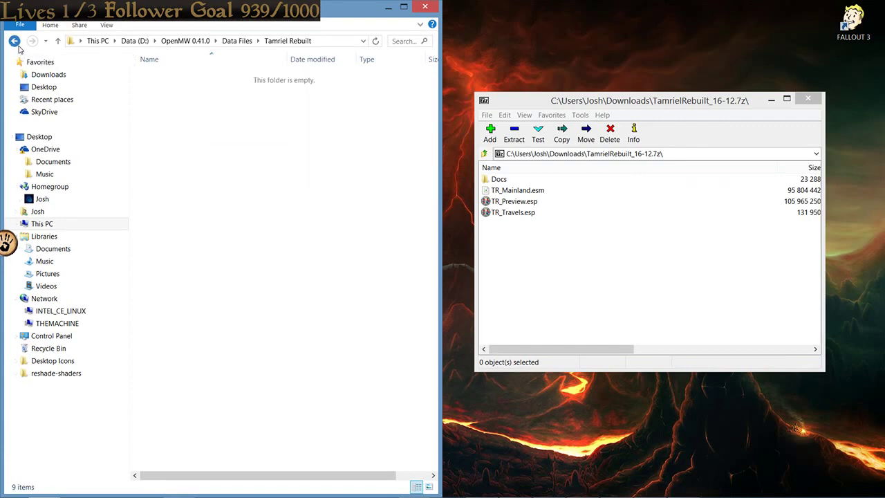
pyautogui.click(19, 46)
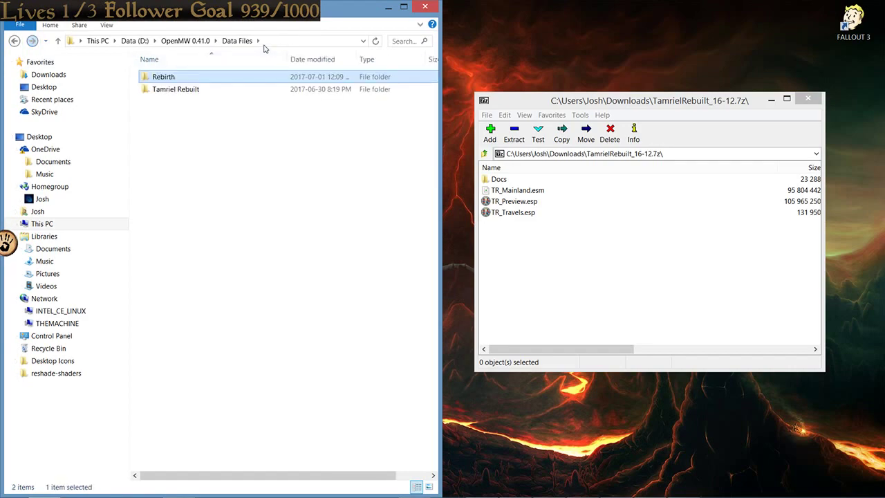
# Step: Run openmw-launcher.exe from the OpenMW 0.41.0 folder and display the launcher's Data Files list
pyautogui.click(181, 41)
pyautogui.click(326, 275)
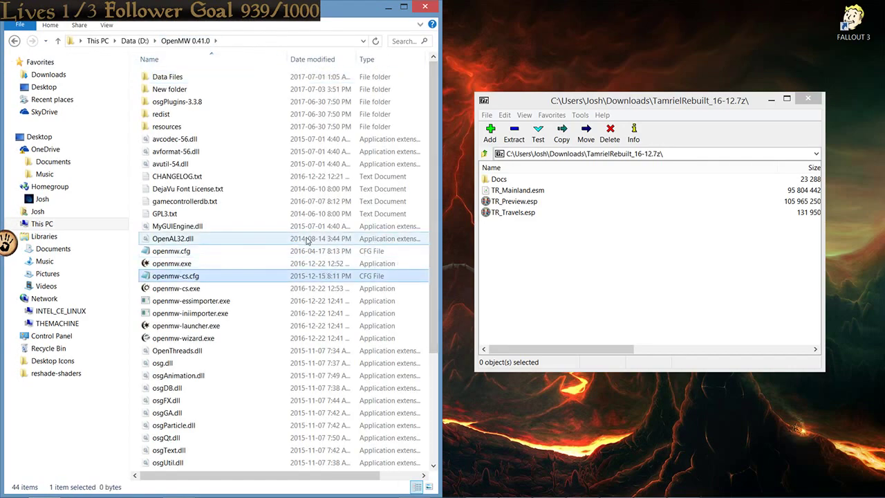
pyautogui.scroll(-4, 255, 239)
pyautogui.scroll(4, 252, 268)
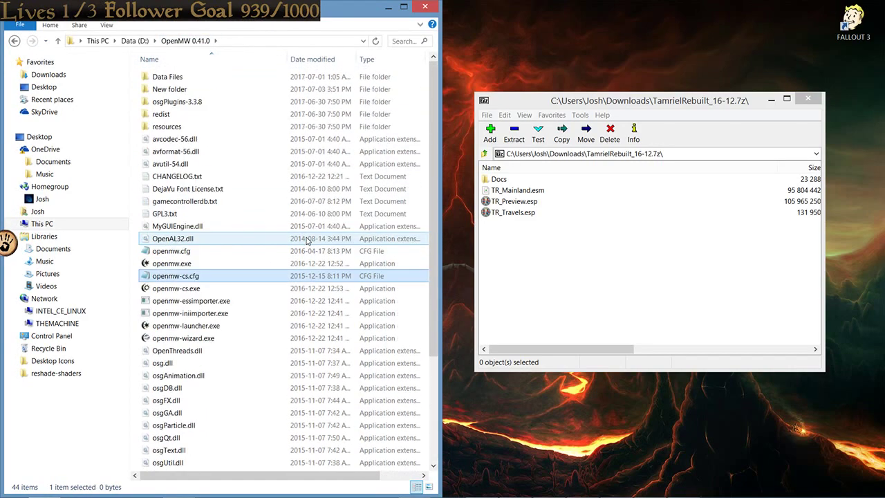
pyautogui.doubleClick(228, 327)
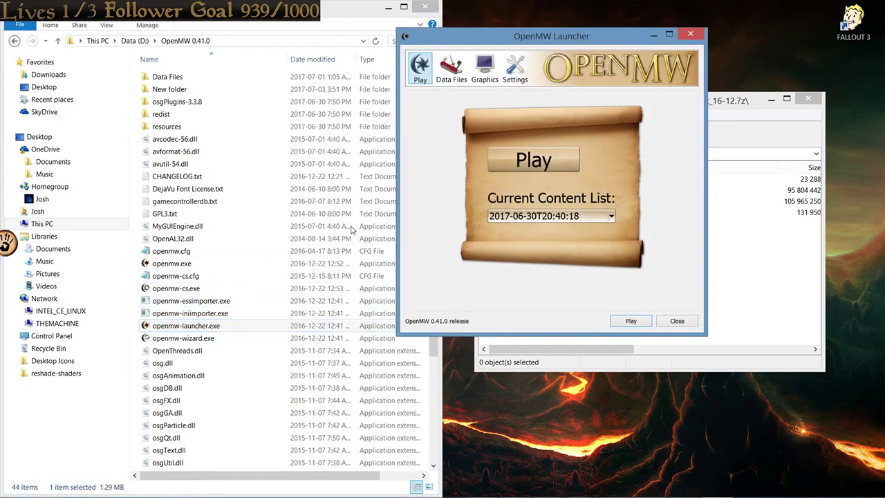
pyautogui.moveTo(583, 47); pyautogui.dragTo(503, 92)
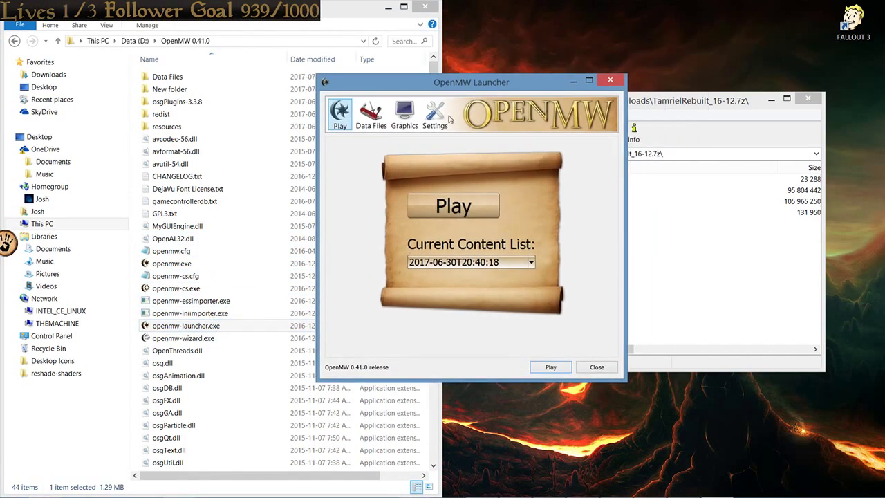
pyautogui.click(371, 115)
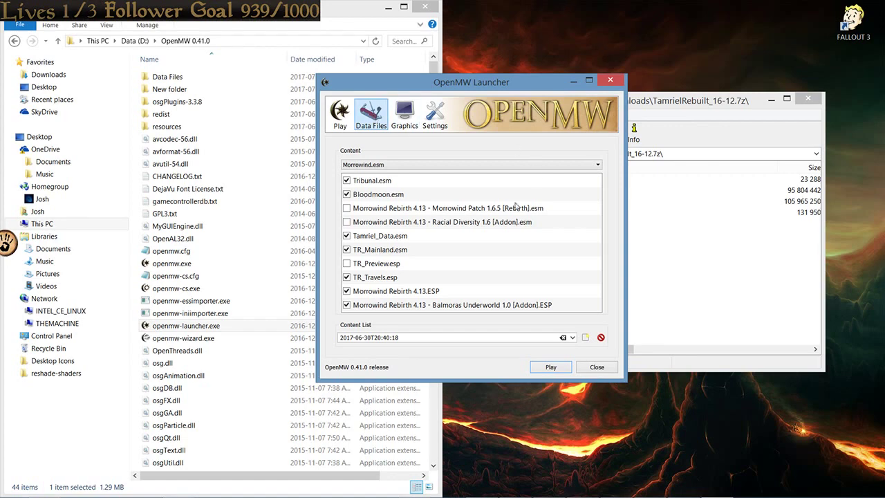
# Step: Examine the content list's load order, including the TR_Travels.esp details and the Morrowind Rebirth and Tamriel Rebuilt entries
pyautogui.click(382, 277)
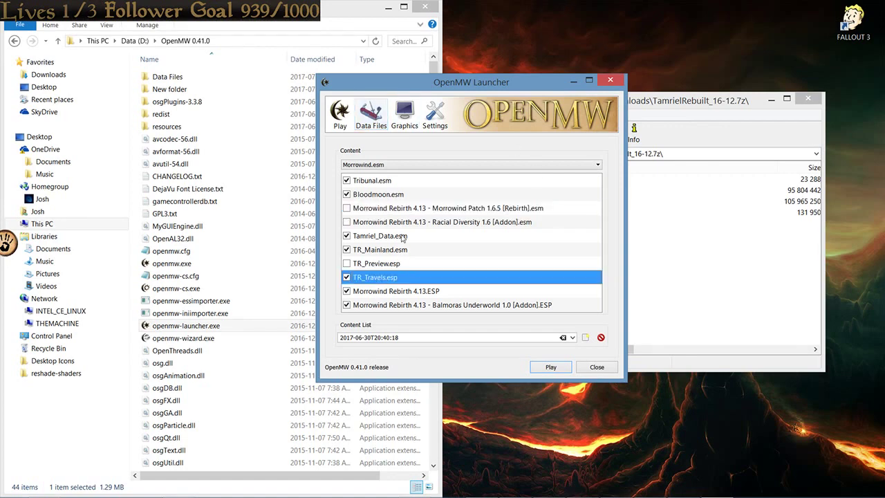
pyautogui.moveTo(401, 208); pyautogui.dragTo(400, 310)
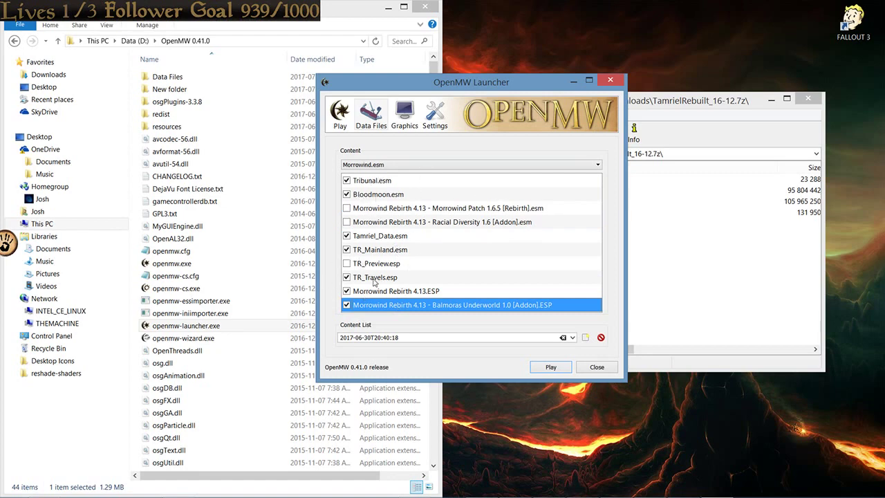
pyautogui.moveTo(374, 279)
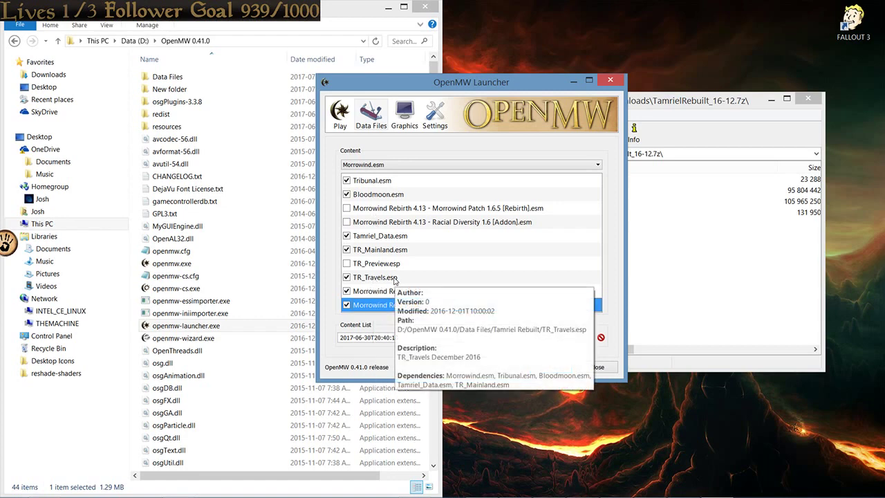
pyautogui.click(374, 196)
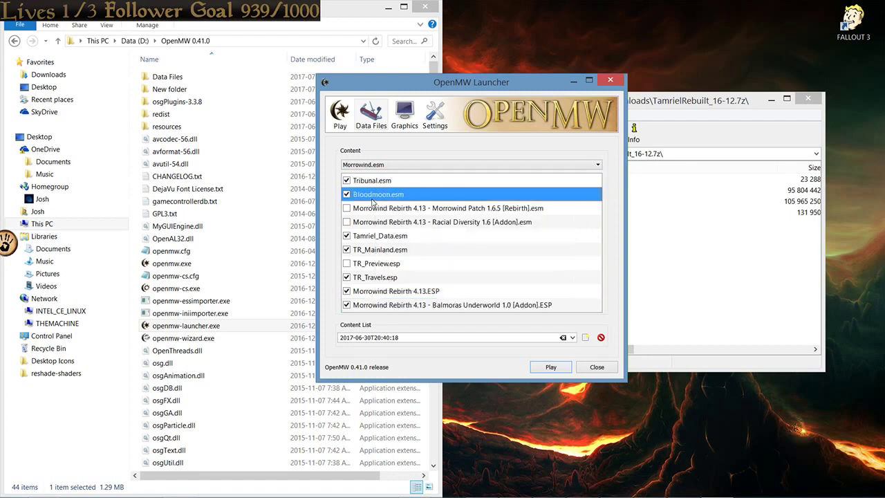
pyautogui.click(377, 208)
pyautogui.moveTo(375, 211)
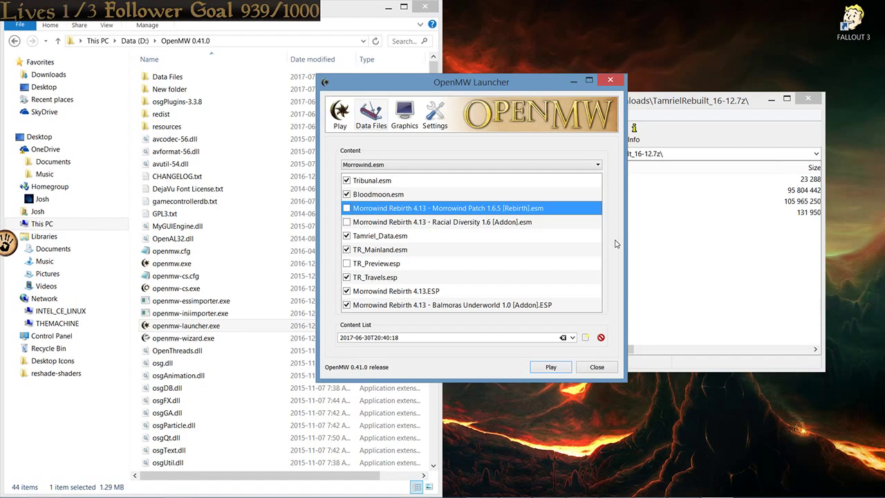
pyautogui.click(387, 278)
pyautogui.click(409, 294)
pyautogui.click(423, 306)
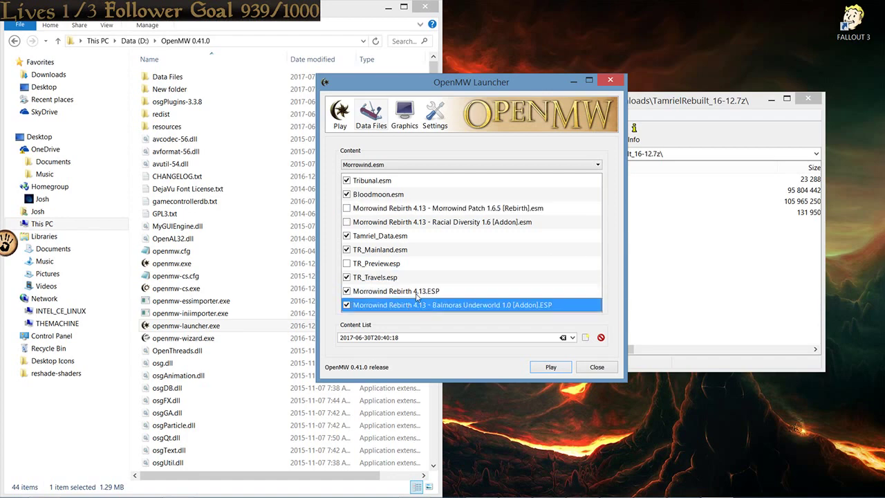
pyautogui.click(399, 267)
pyautogui.click(396, 253)
pyautogui.click(399, 236)
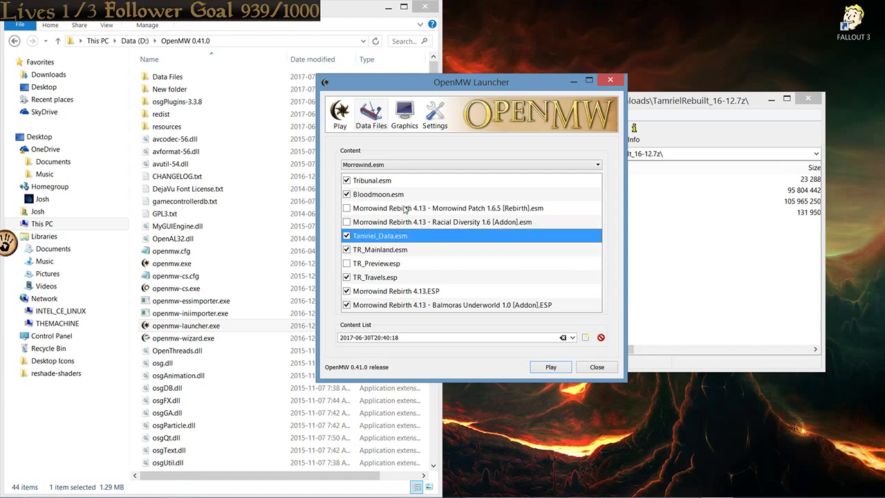
# Step: Reorder the content list so the disabled TR_Preview.esp, Morrowind Patch 1.6.5 and Racial Diversity 1.6 entries sit below Balmoras Underworld 1.0
pyautogui.moveTo(407, 208); pyautogui.dragTo(410, 306)
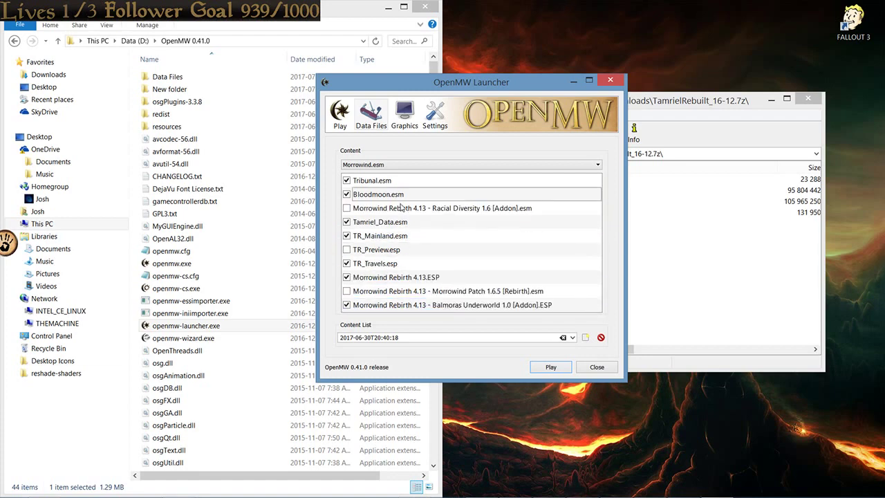
pyautogui.moveTo(403, 209); pyautogui.dragTo(404, 308)
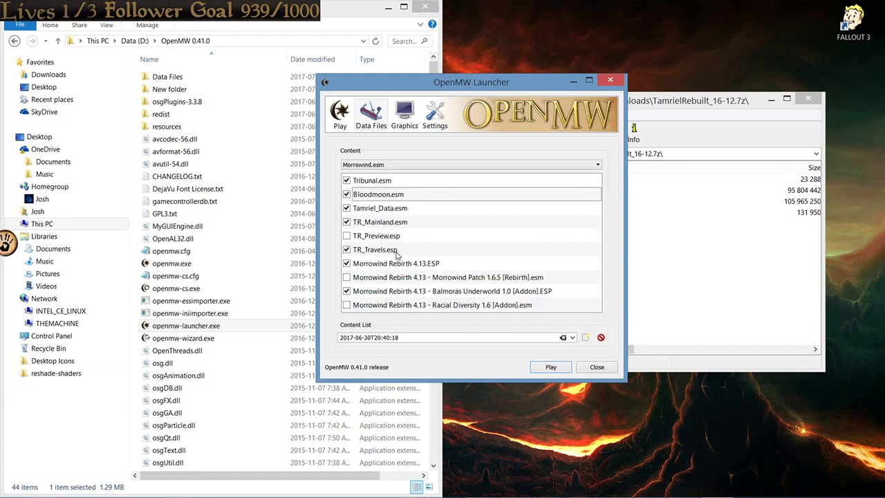
pyautogui.moveTo(386, 251)
pyautogui.mouseDown()
pyautogui.moveTo(383, 237)
pyautogui.moveTo(381, 266)
pyautogui.moveTo(380, 247)
pyautogui.mouseUp()
pyautogui.moveTo(379, 289); pyautogui.dragTo(380, 261)
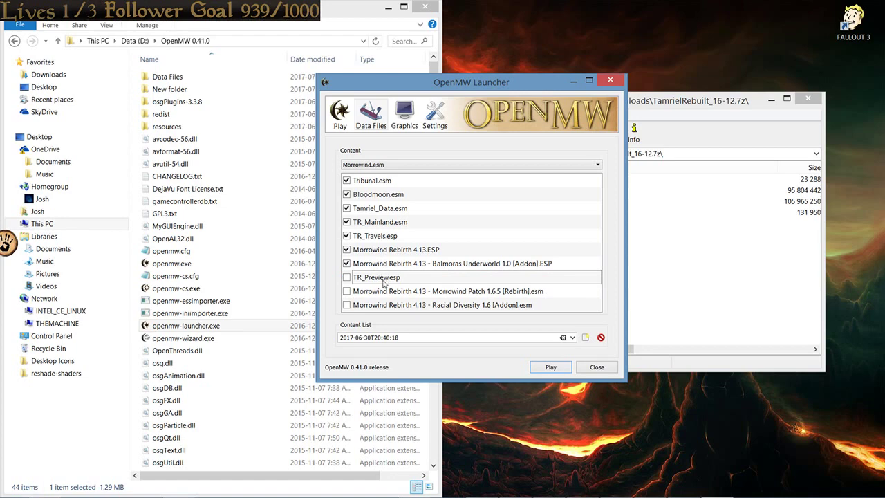
# Step: Go over the enabled content files in load order from Tribunal.esm to the Balmoras Underworld addon, checking the dependencies of TR_Travels.esp
pyautogui.click(443, 236)
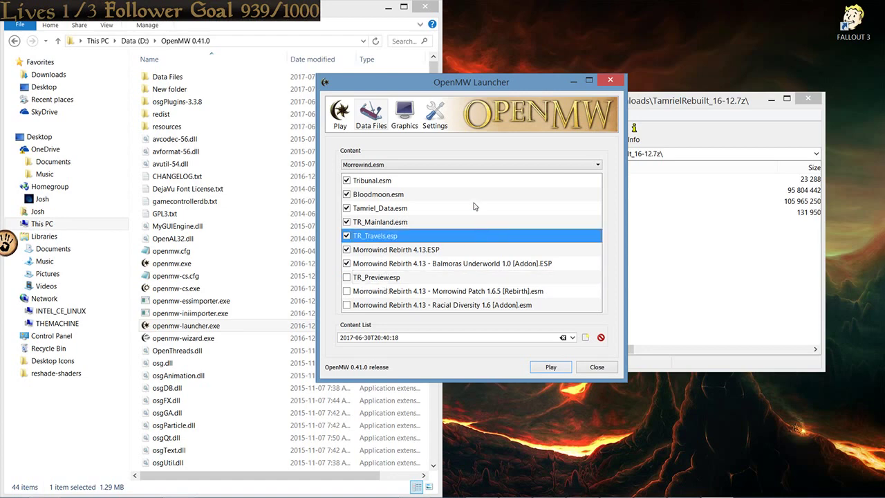
pyautogui.click(378, 181)
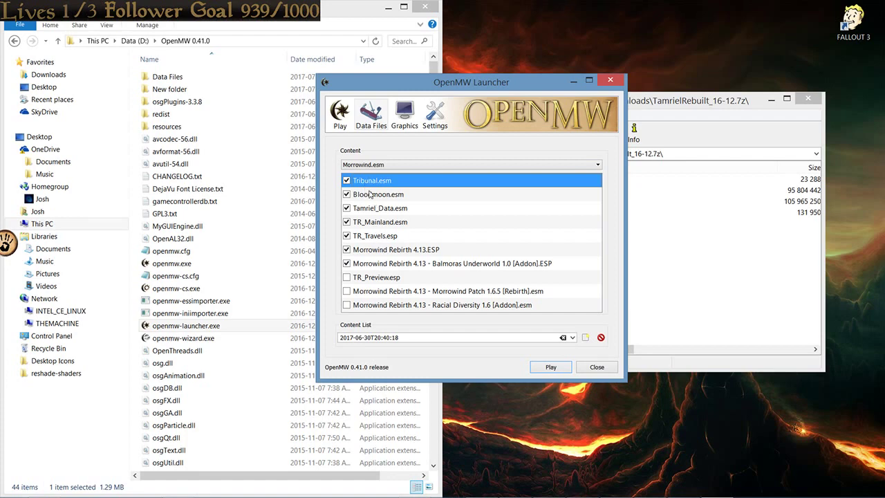
pyautogui.click(367, 208)
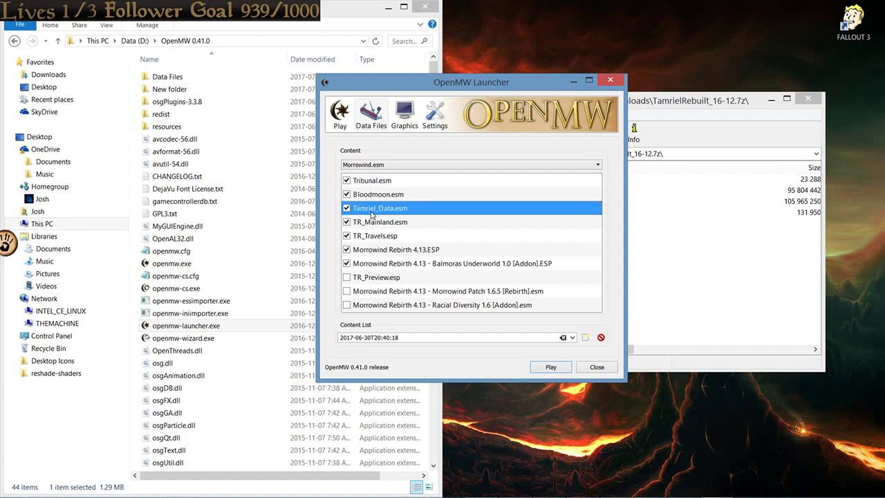
pyautogui.click(375, 235)
pyautogui.click(377, 225)
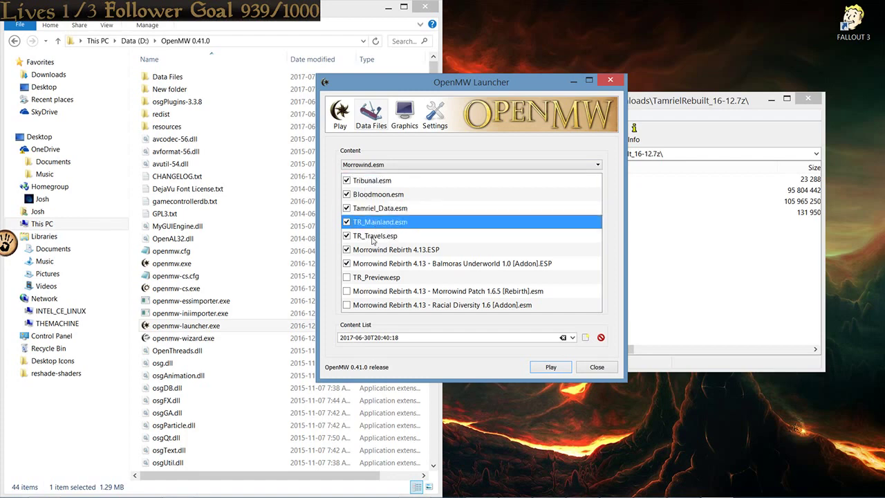
pyautogui.click(373, 237)
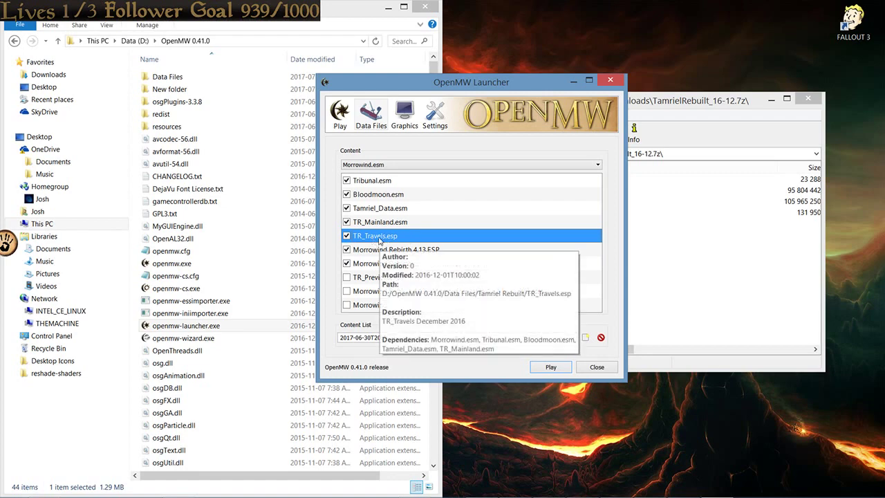
pyautogui.click(383, 252)
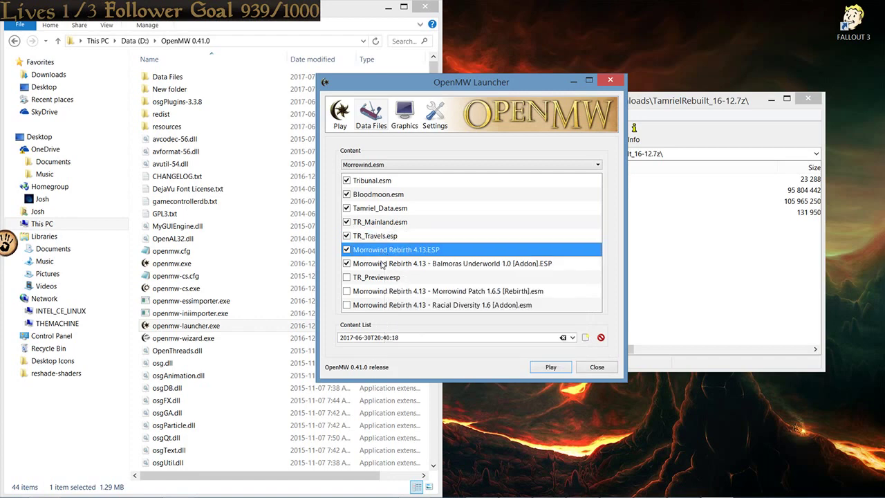
pyautogui.click(381, 265)
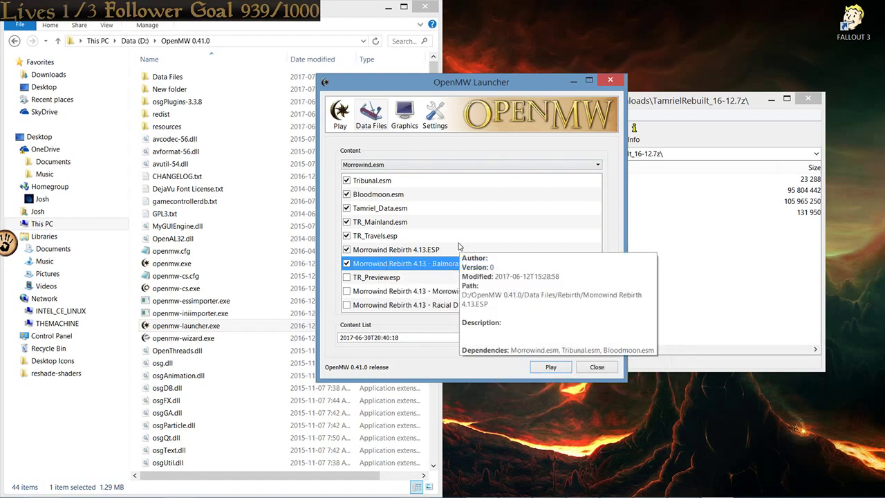
# Step: Disable TR_Travels.esp and move it between the Morrowind Patch 1.6.5 and Racial Diversity 1.6 entries
pyautogui.click(347, 236)
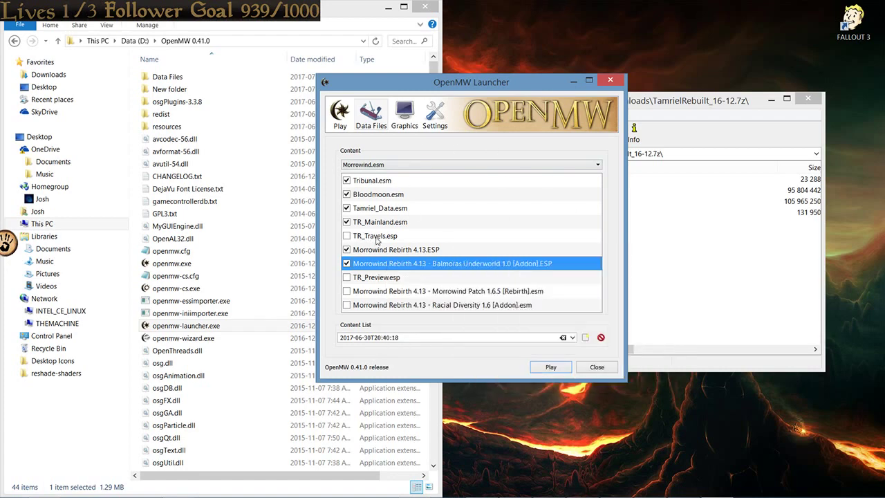
pyautogui.moveTo(377, 240); pyautogui.dragTo(378, 297)
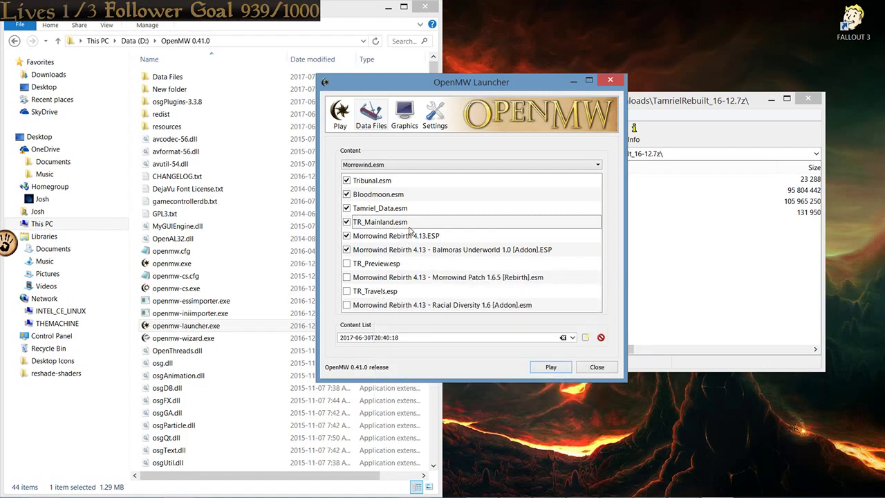
# Step: Review the rearranged load order, from Tribunal.esm through Tamriel_Data.esm and TR_Mainland.esm to TR_Preview.esp
pyautogui.click(387, 183)
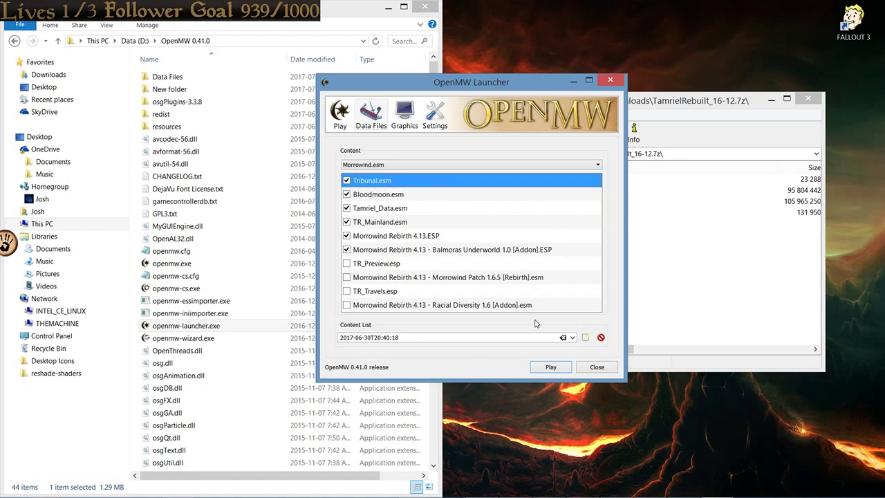
pyautogui.click(376, 223)
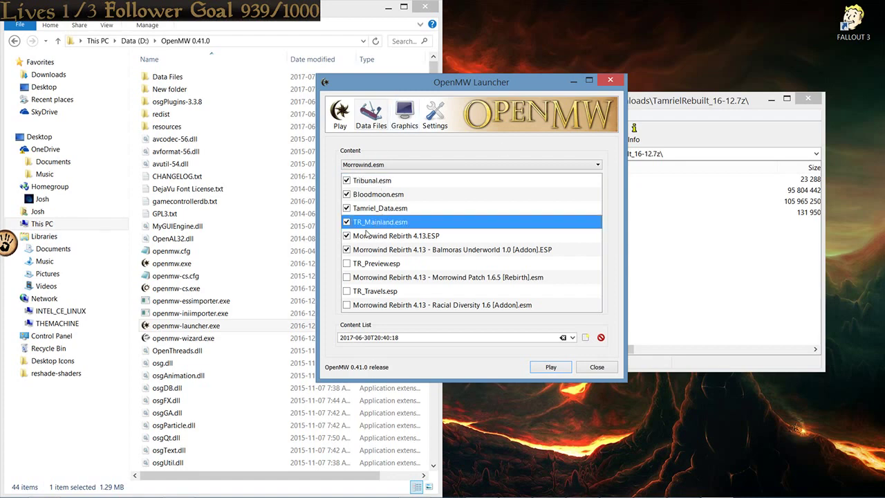
pyautogui.click(379, 201)
pyautogui.click(380, 220)
pyautogui.click(386, 264)
pyautogui.click(392, 221)
pyautogui.click(392, 210)
# Step: Start the game with the current content list and exit it from the Morrowind main menu
pyautogui.click(553, 368)
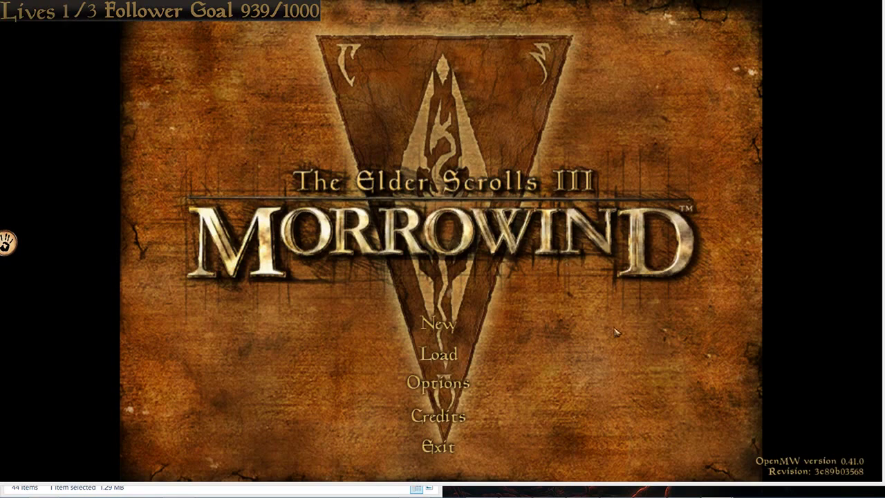
pyautogui.click(454, 445)
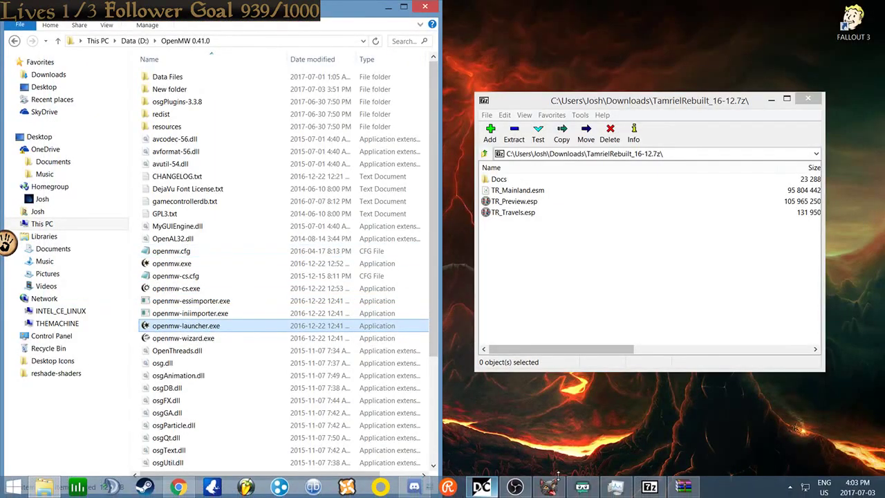
pyautogui.click(514, 493)
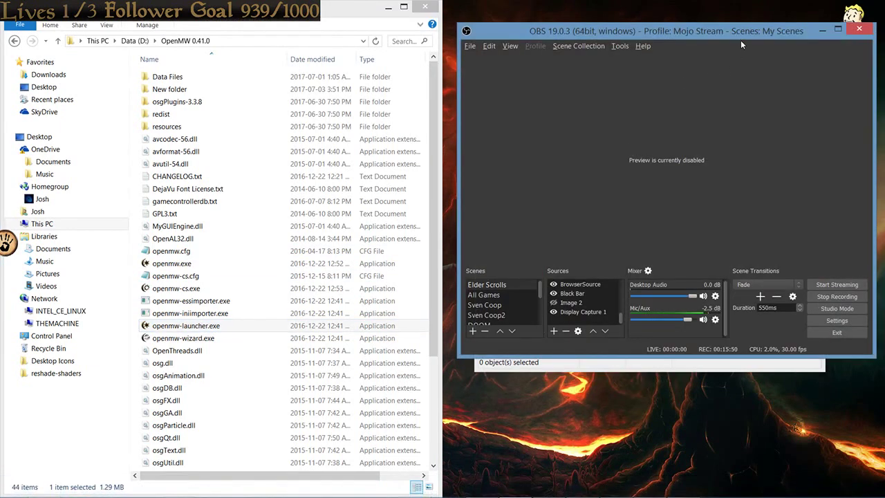